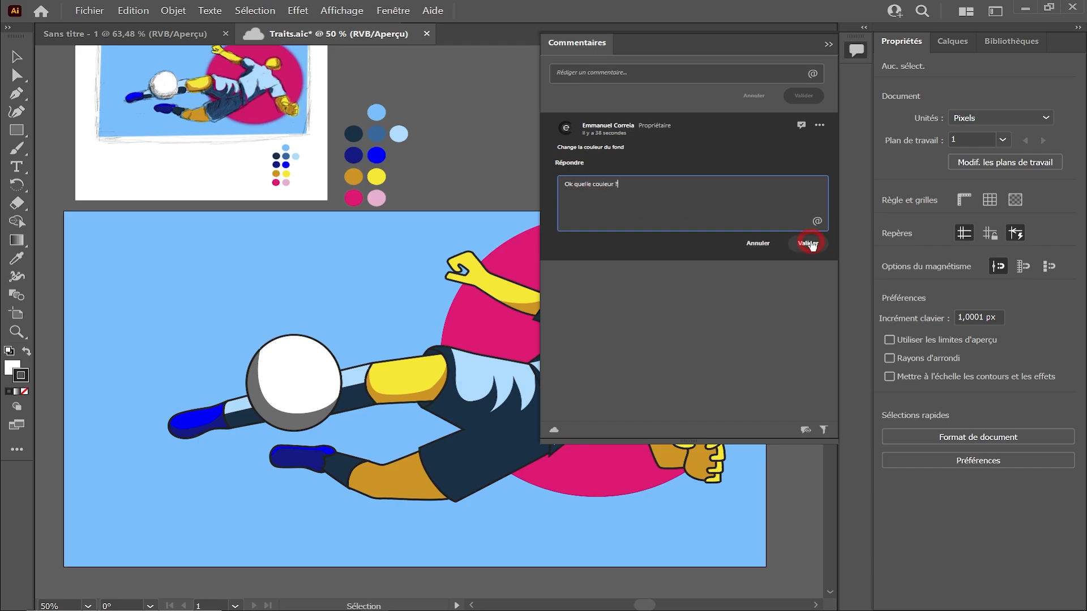
Step: Post the reply "Ok quelle couleur ?" to the background colour comment and mark the comment as resolved
{"action": "left_click", "coordinate": [808, 241]}
{"action": "left_click", "coordinate": [802, 126]}
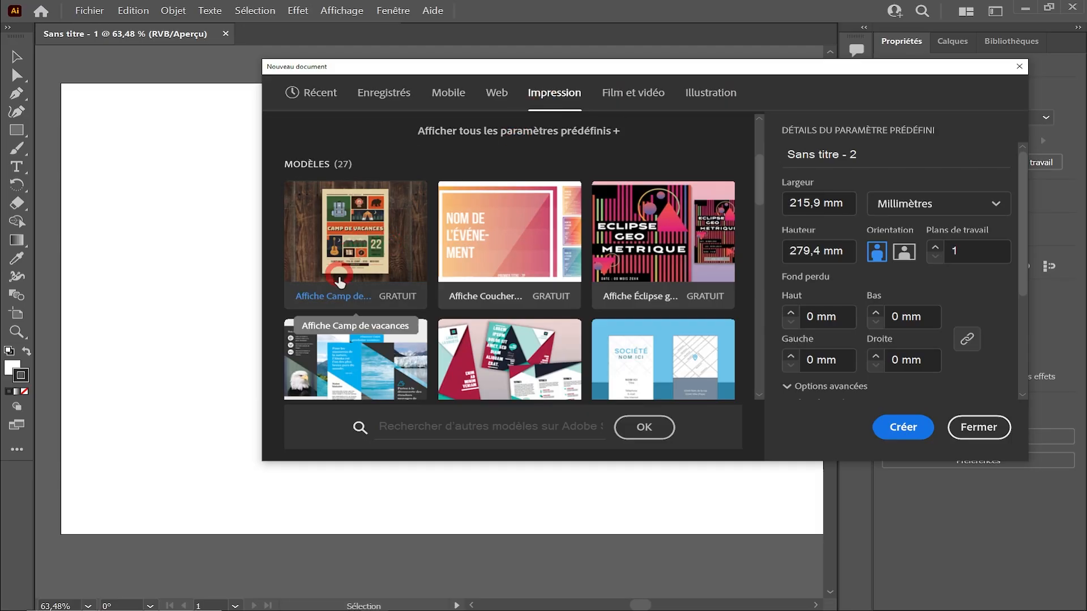
Step: Choose the Affiche Camp de vacances print template and activate the poster's missing BrushScriptStd font
{"action": "left_click", "coordinate": [339, 282]}
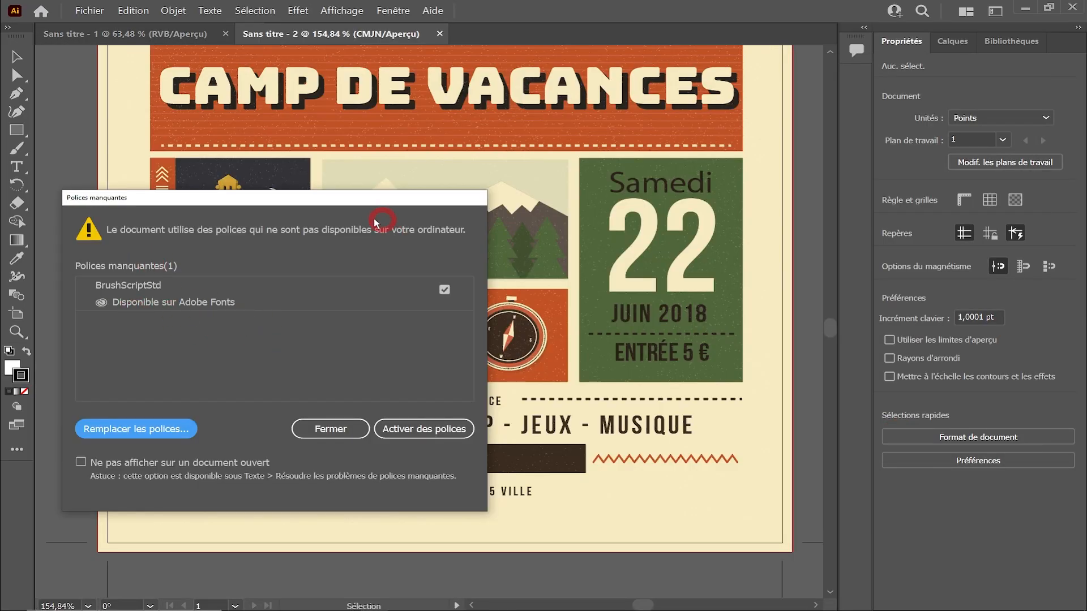
{"action": "left_click", "coordinate": [423, 429]}
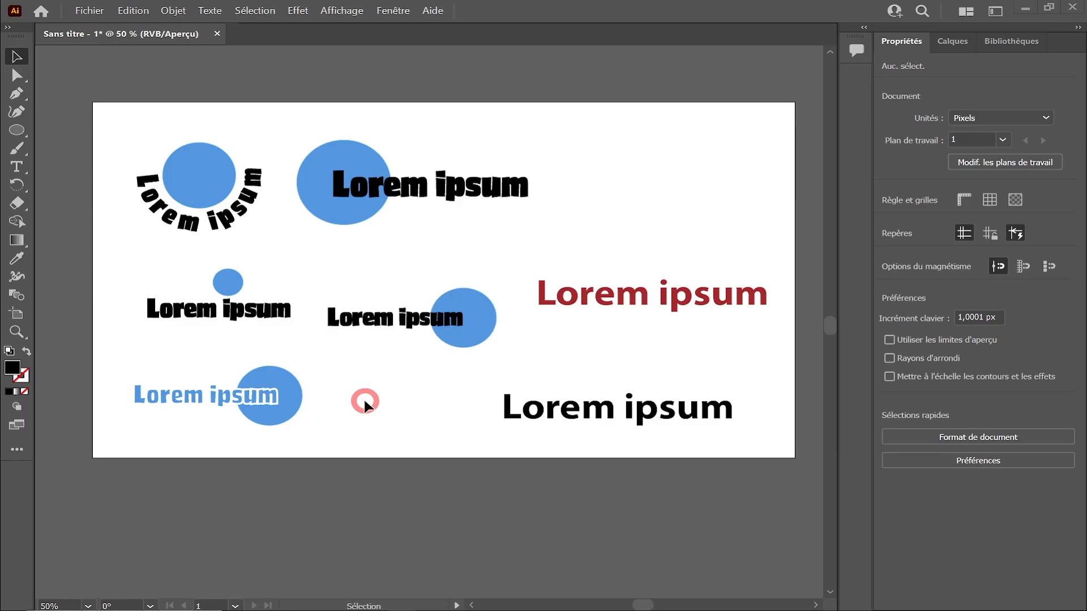
Step: Select every text object with the same font family as the large "Lorem ipsum" overlapping the blue circle
{"action": "left_click", "coordinate": [396, 187]}
{"action": "left_click", "coordinate": [255, 11]}
{"action": "mouse_move", "coordinate": [430, 110]}
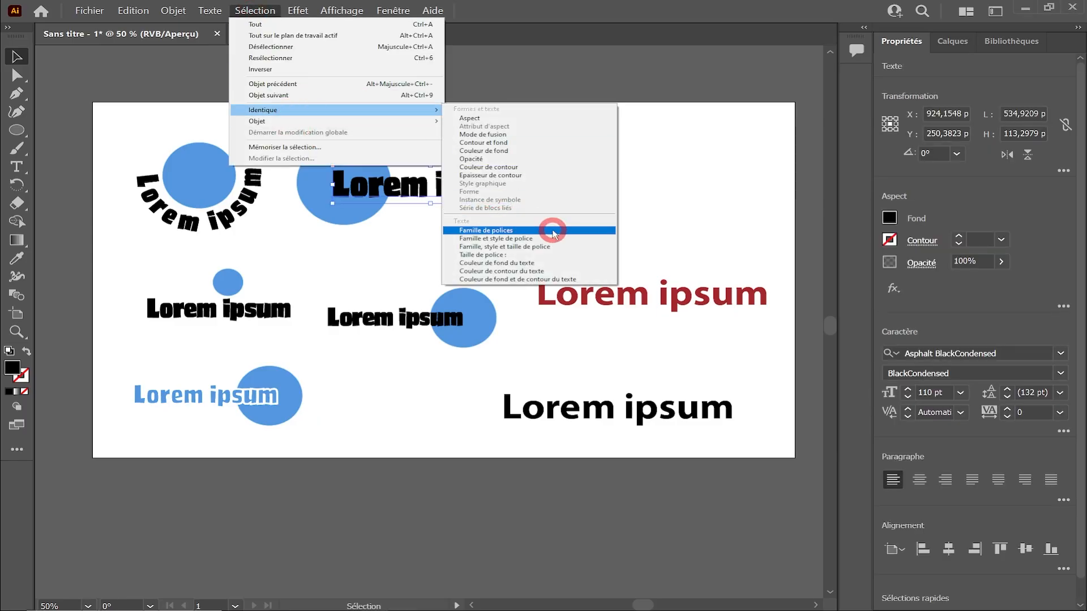
{"action": "left_click", "coordinate": [552, 231]}
{"action": "left_click", "coordinate": [897, 352]}
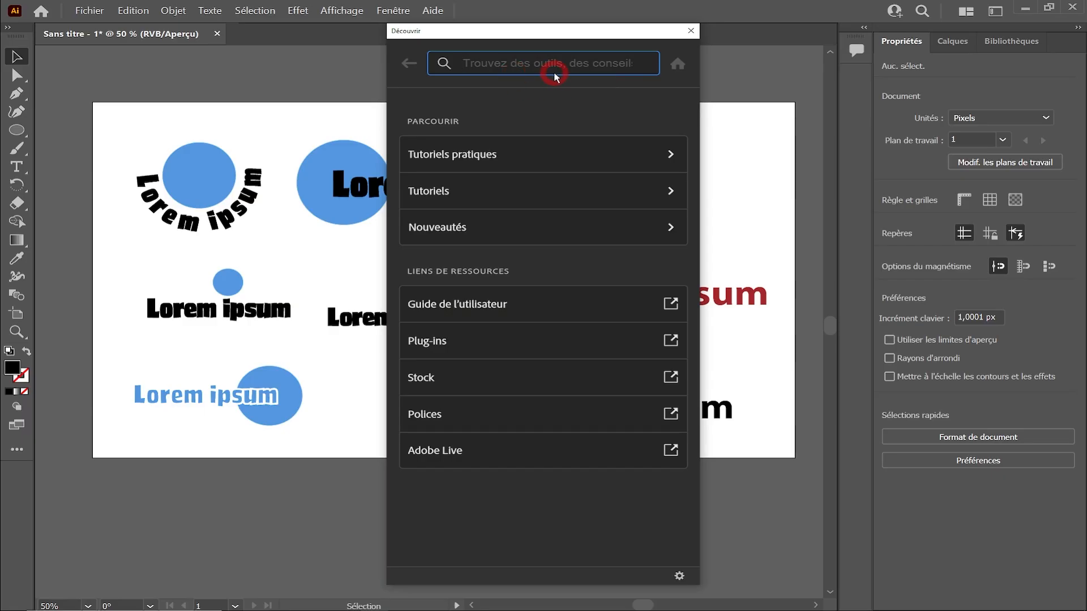
Step: Look through the tutorials, help topics and resource links offered in the Discover window
{"action": "left_click", "coordinate": [554, 70]}
{"action": "scroll", "coordinate": [514, 219], "scroll_direction": "down", "scroll_amount": 2}
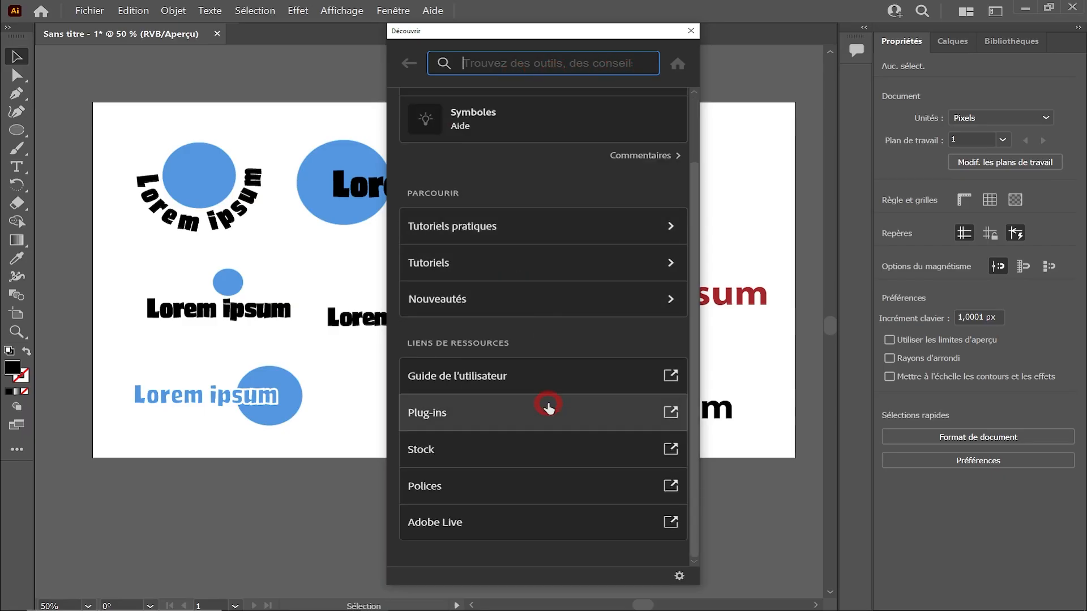
{"action": "scroll", "coordinate": [489, 504], "scroll_direction": "up", "scroll_amount": 2}
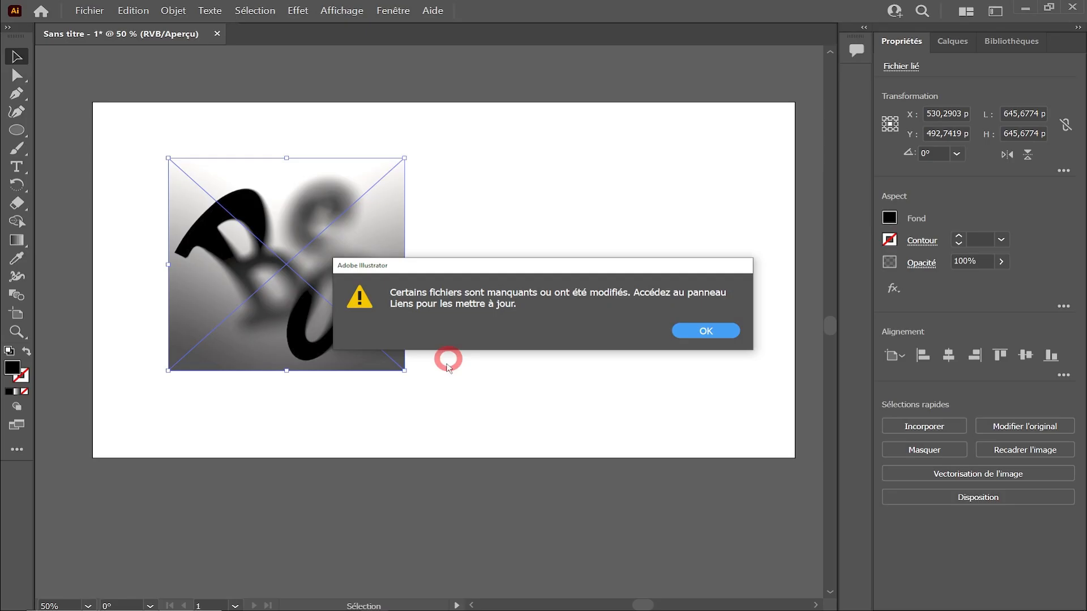
Step: Update the modified linked image Compo_caractere3.psdc from the document's list of links
{"action": "left_click", "coordinate": [392, 10]}
{"action": "left_click", "coordinate": [439, 330]}
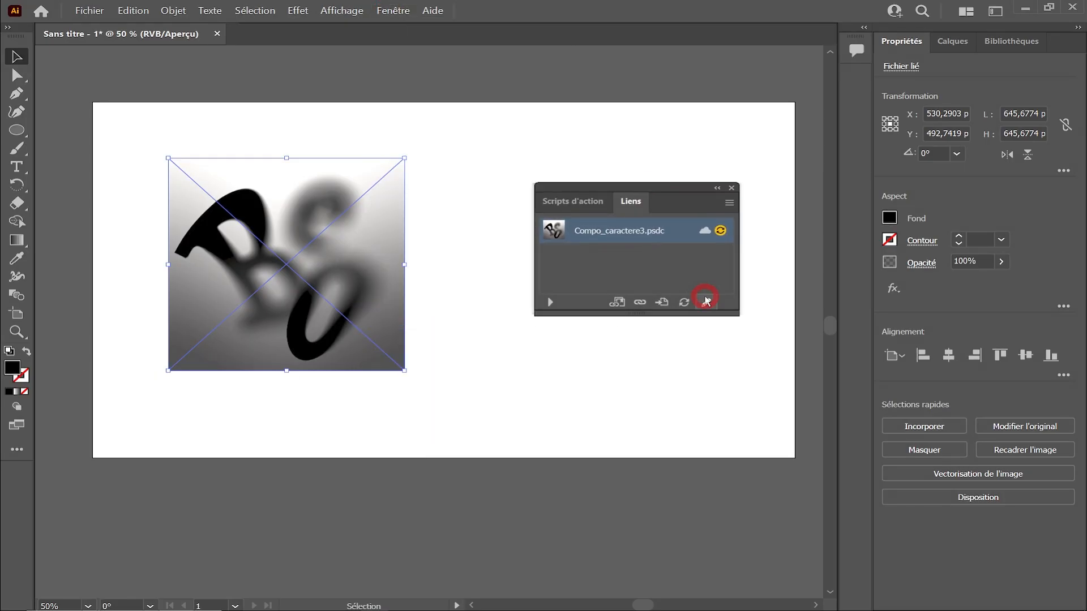
{"action": "left_click", "coordinate": [685, 301]}
{"action": "left_click", "coordinate": [457, 232]}
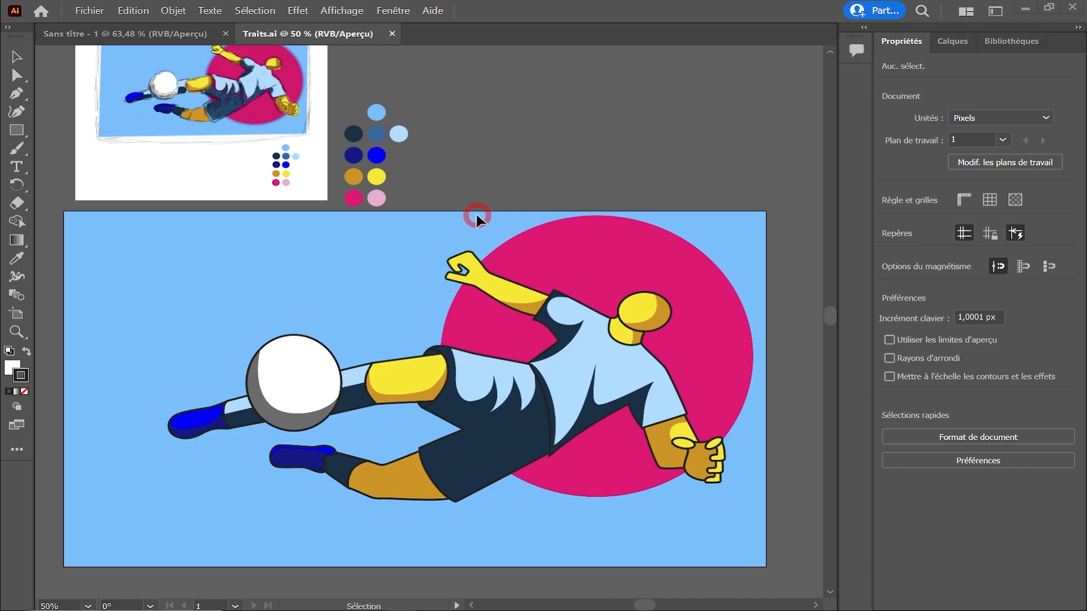
Step: Display the comments for the Traits illustration and save it to Creative Cloud under the name Traits
{"action": "left_click", "coordinate": [392, 12]}
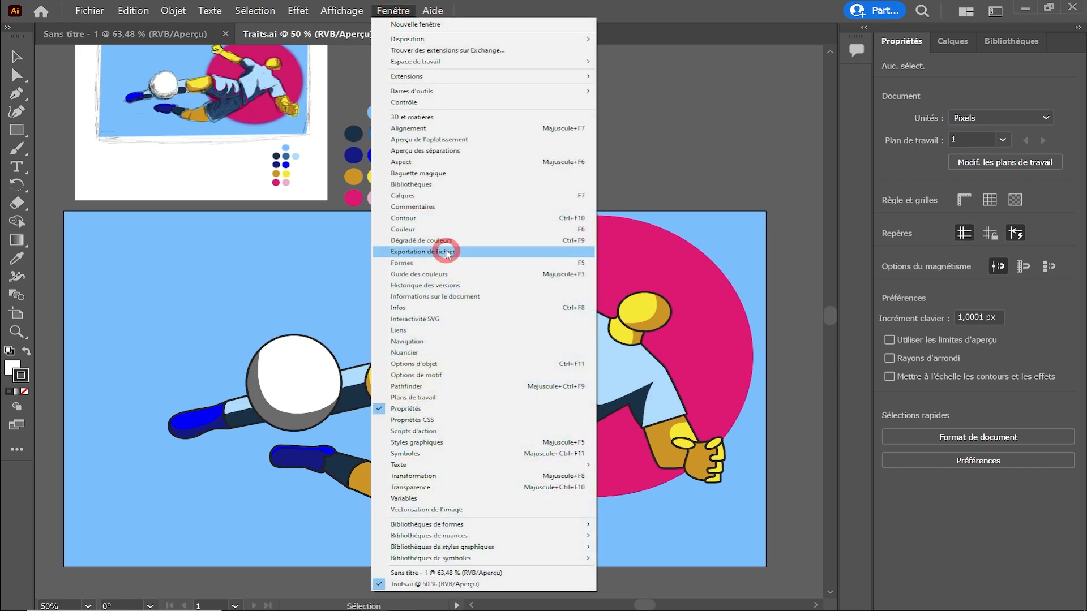
{"action": "left_click", "coordinate": [442, 209]}
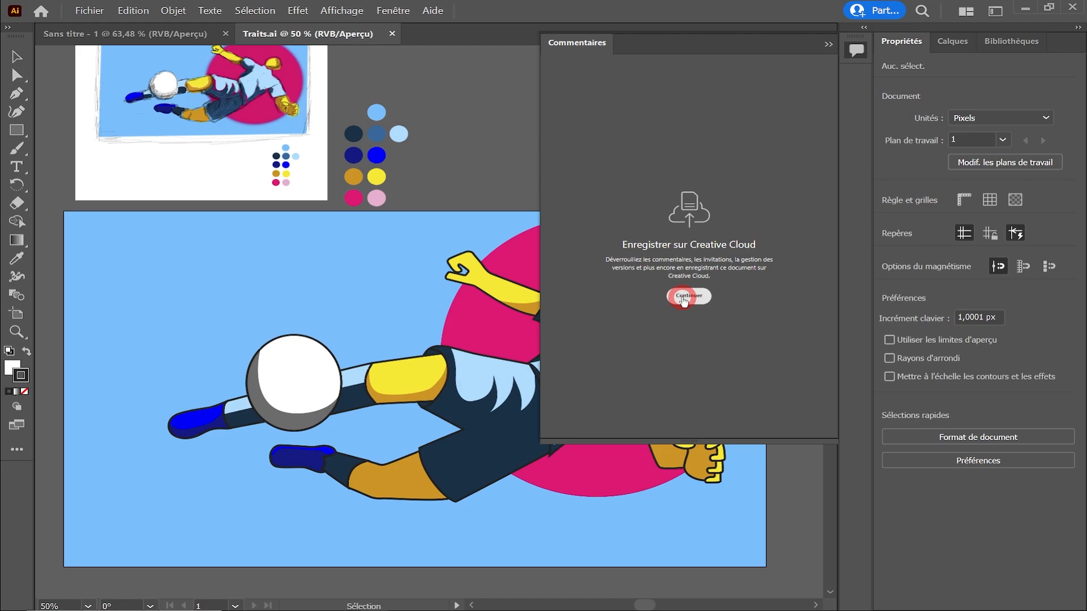
{"action": "left_click", "coordinate": [684, 301]}
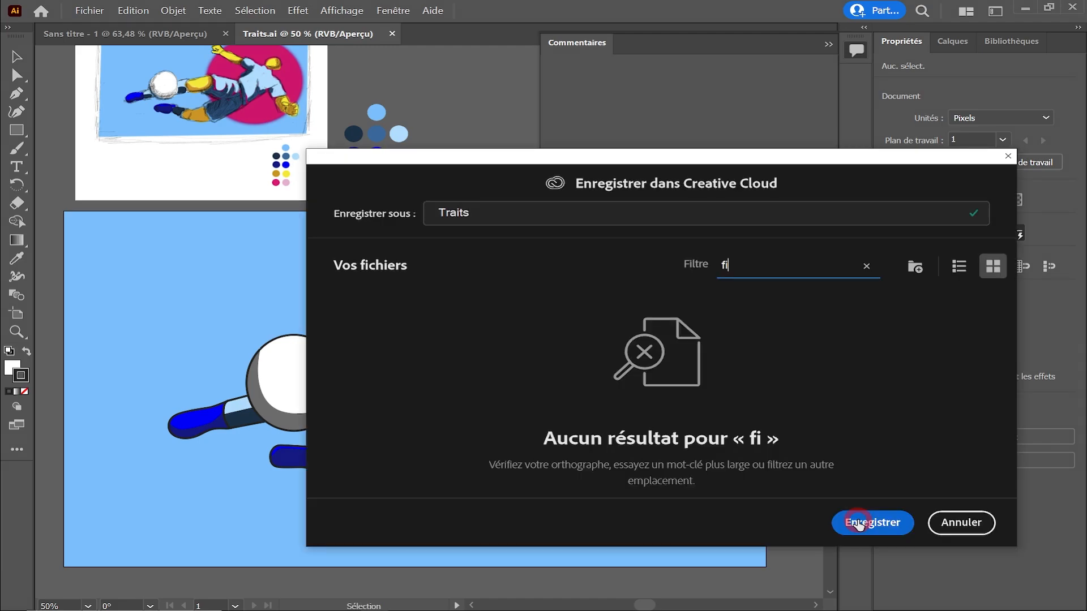
{"action": "left_click", "coordinate": [866, 522]}
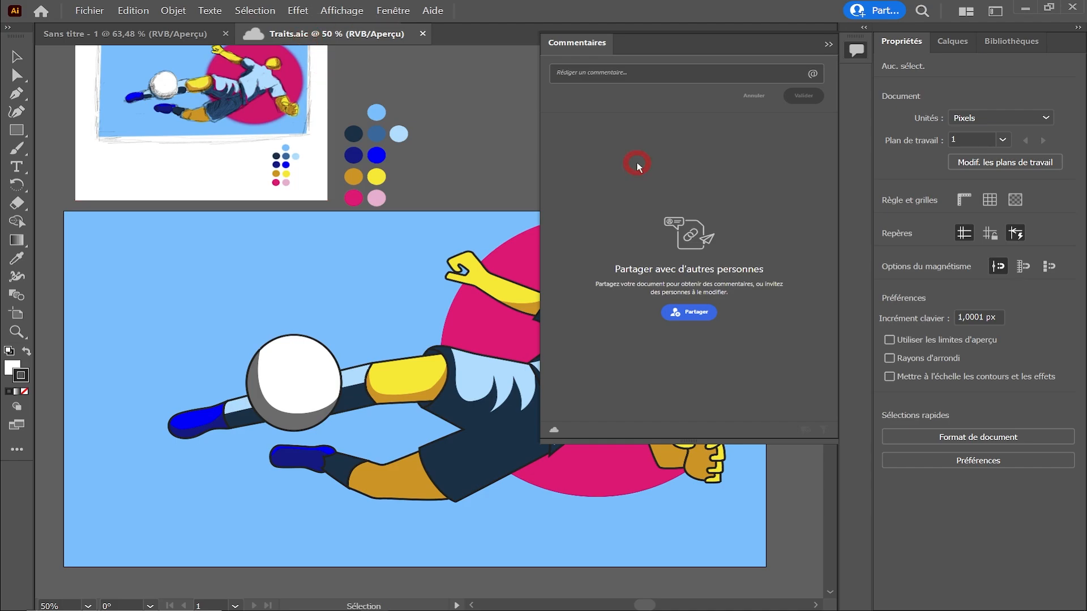
Step: Examine the document's sharing options for inviting people to edit and for link access
{"action": "left_click", "coordinate": [876, 12]}
{"action": "left_click", "coordinate": [820, 105]}
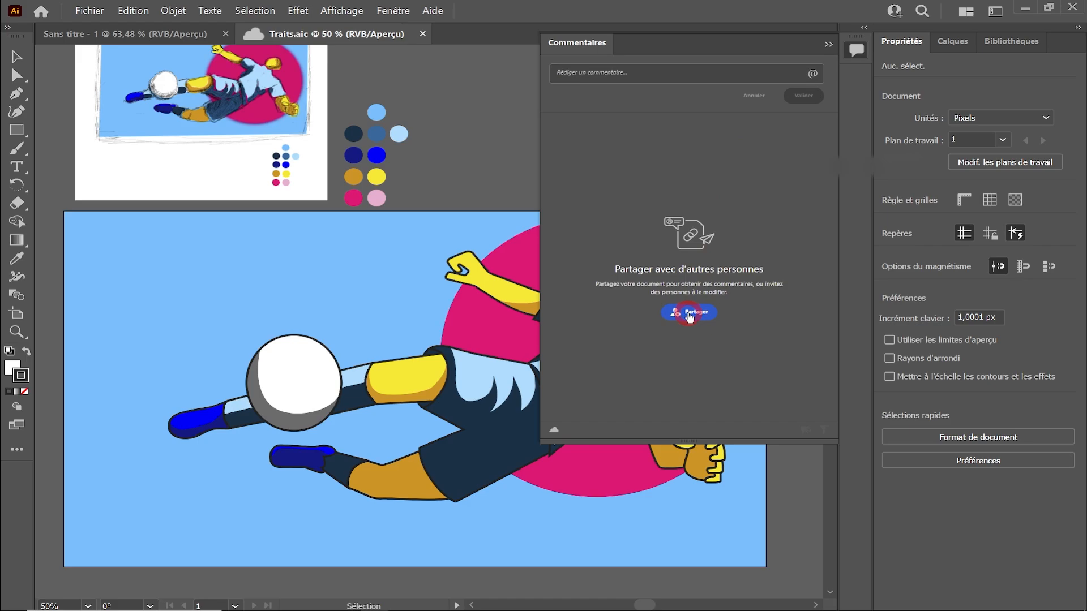
{"action": "left_click", "coordinate": [688, 314]}
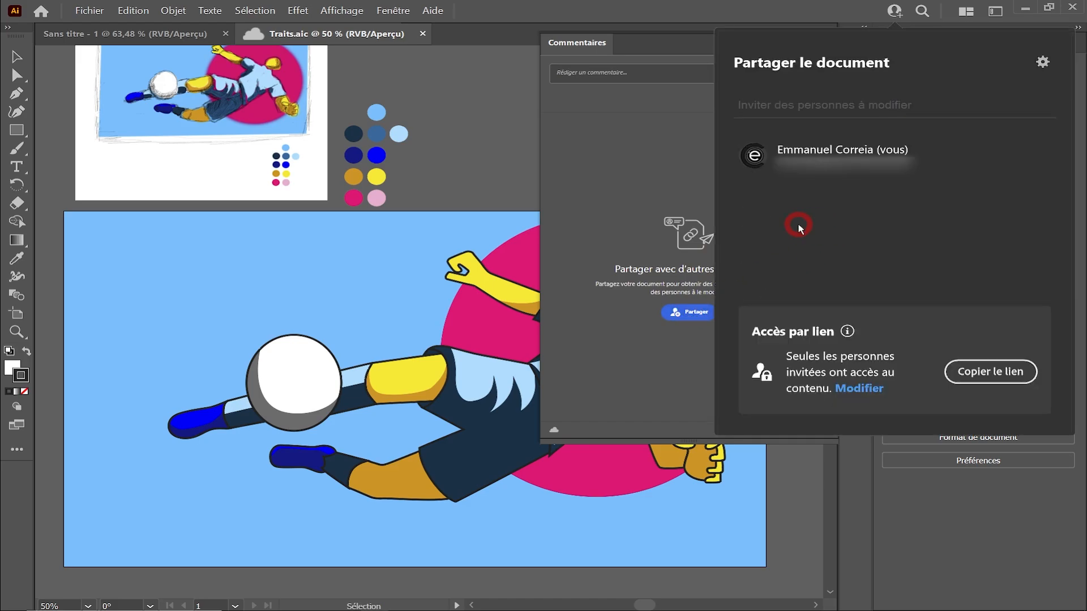
{"action": "left_click", "coordinate": [660, 152]}
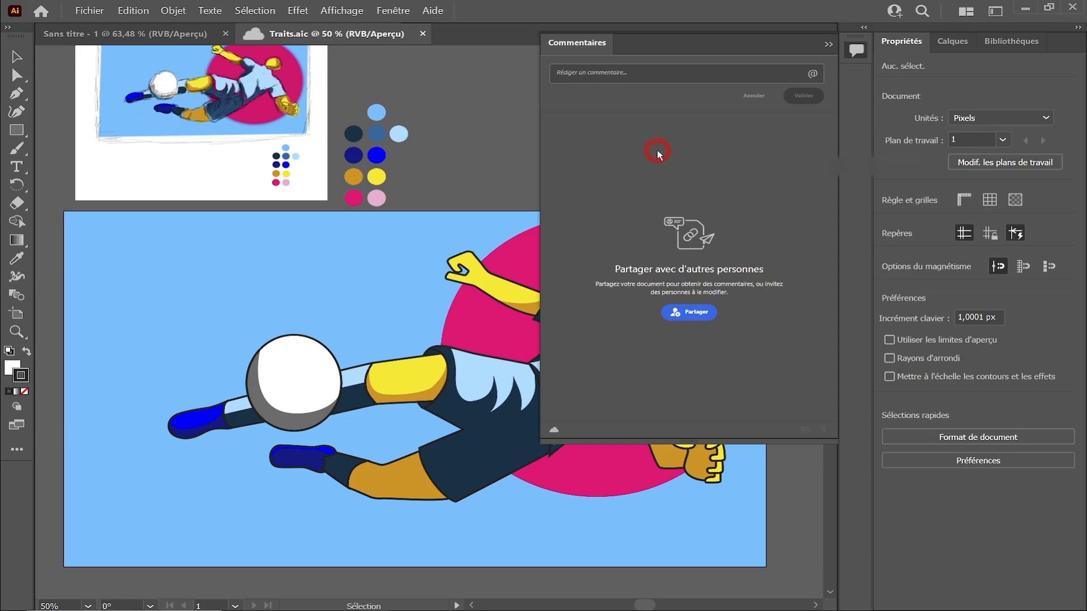
Step: Post the comment "Change la couleur du fond" on the document and check its edit and delete options
{"action": "left_click", "coordinate": [633, 76]}
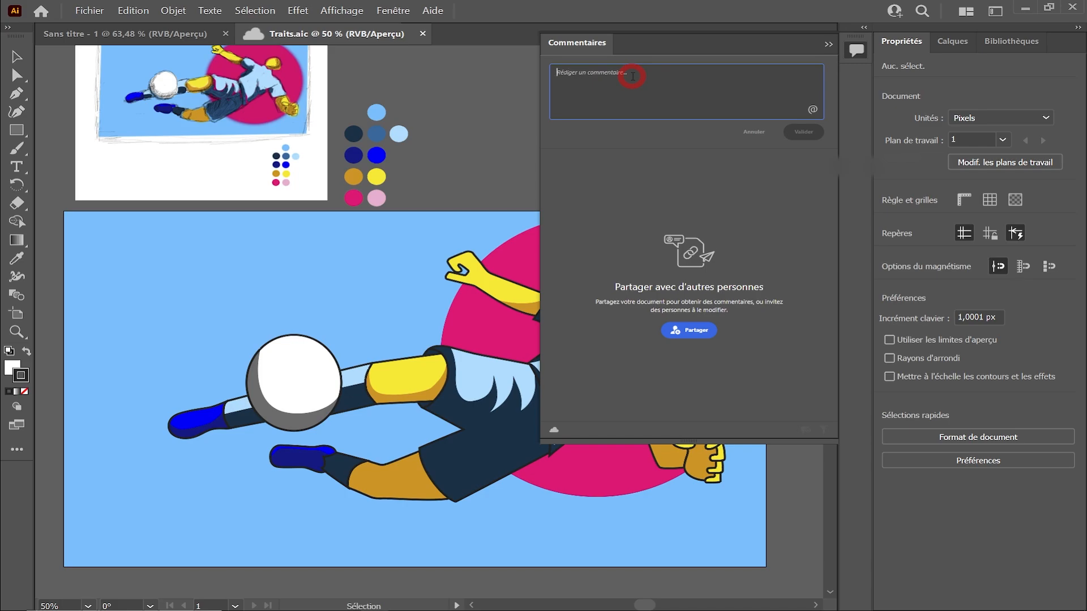
{"action": "type", "text": "Change la couleur du fond"}
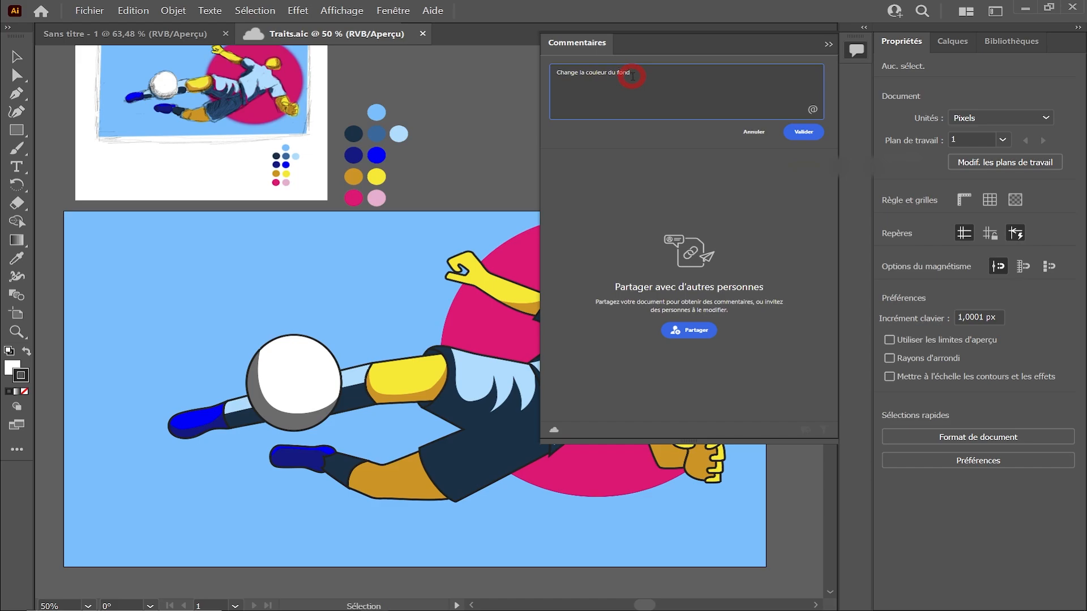
{"action": "left_click", "coordinate": [813, 133]}
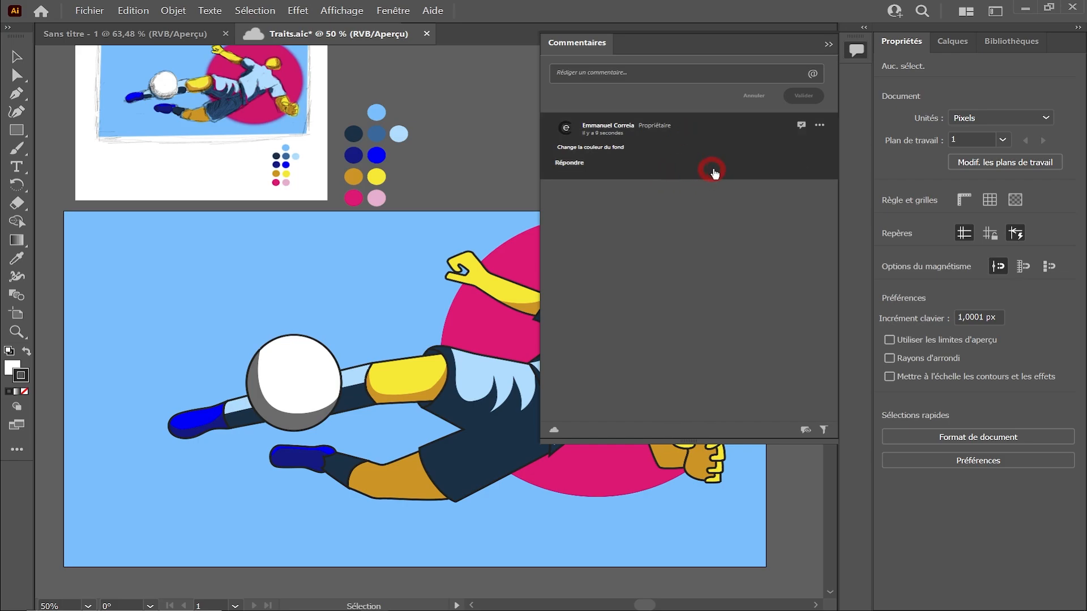
{"action": "left_click", "coordinate": [820, 128]}
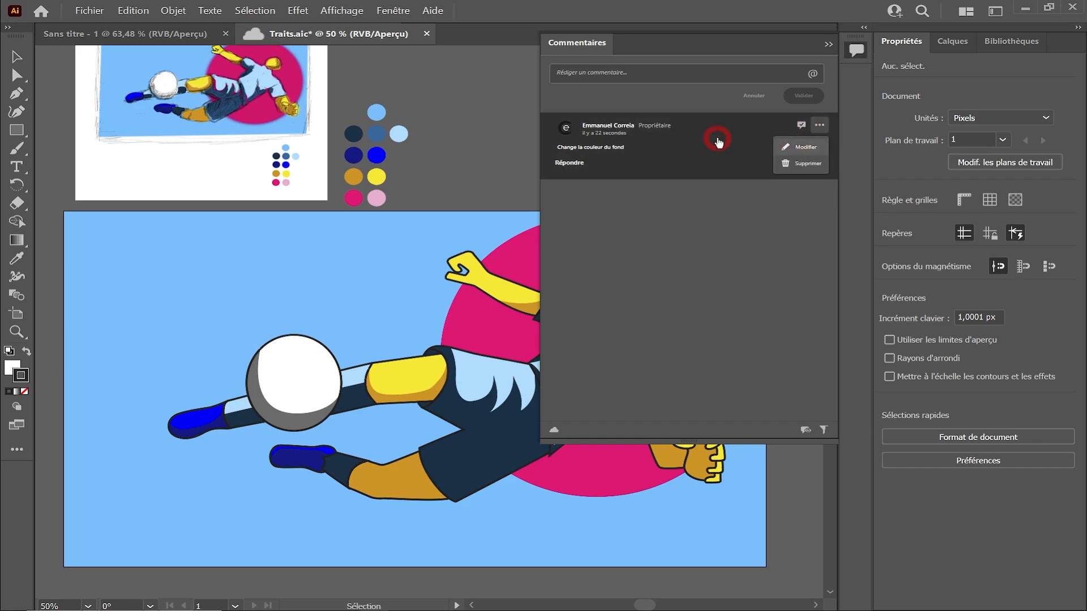
{"action": "left_click", "coordinate": [701, 212]}
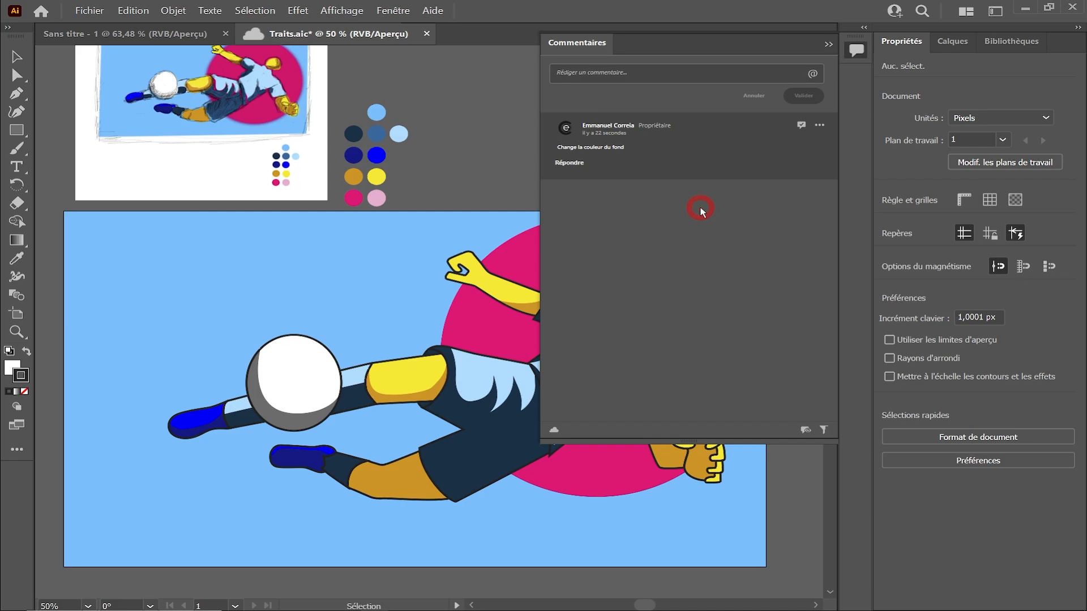
Step: Reply to the background colour comment with "Ok quelle couleur ?"
{"action": "left_click", "coordinate": [573, 164]}
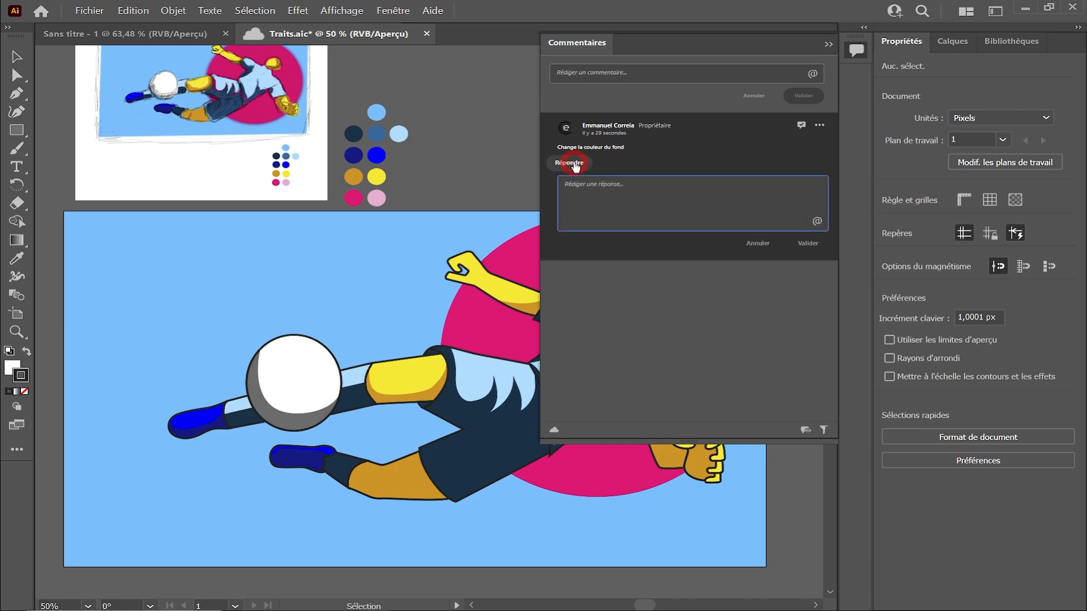
{"action": "left_click", "coordinate": [641, 201]}
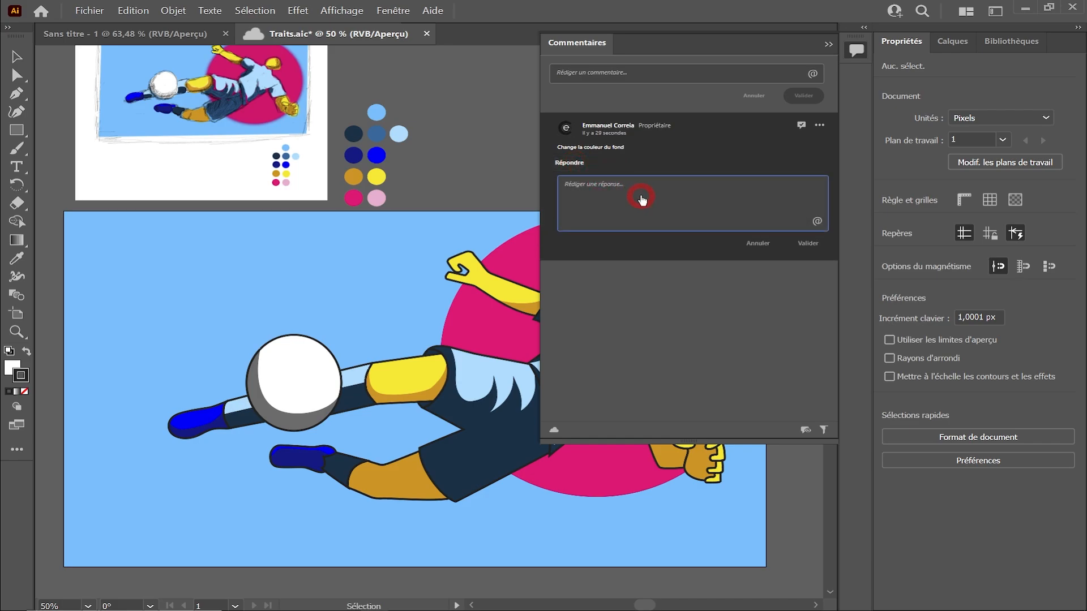
{"action": "type", "text": "Ok"}
{"action": "left_click", "coordinate": [807, 243]}
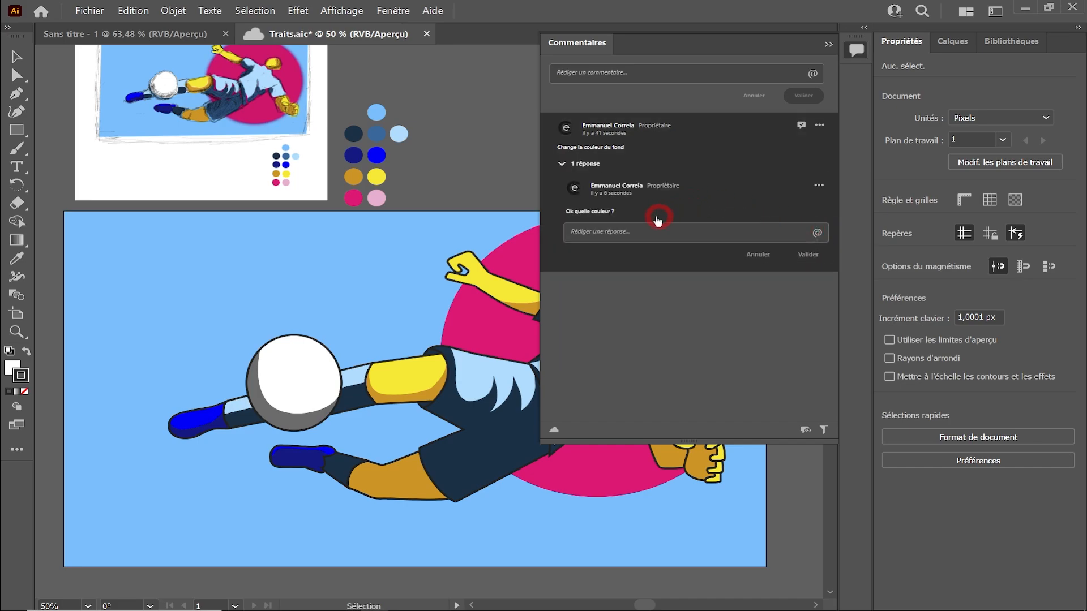
Step: Try to mention someone in a further reply, and mark the "Change la couleur du fond" comment as resolved
{"action": "left_click", "coordinate": [817, 233]}
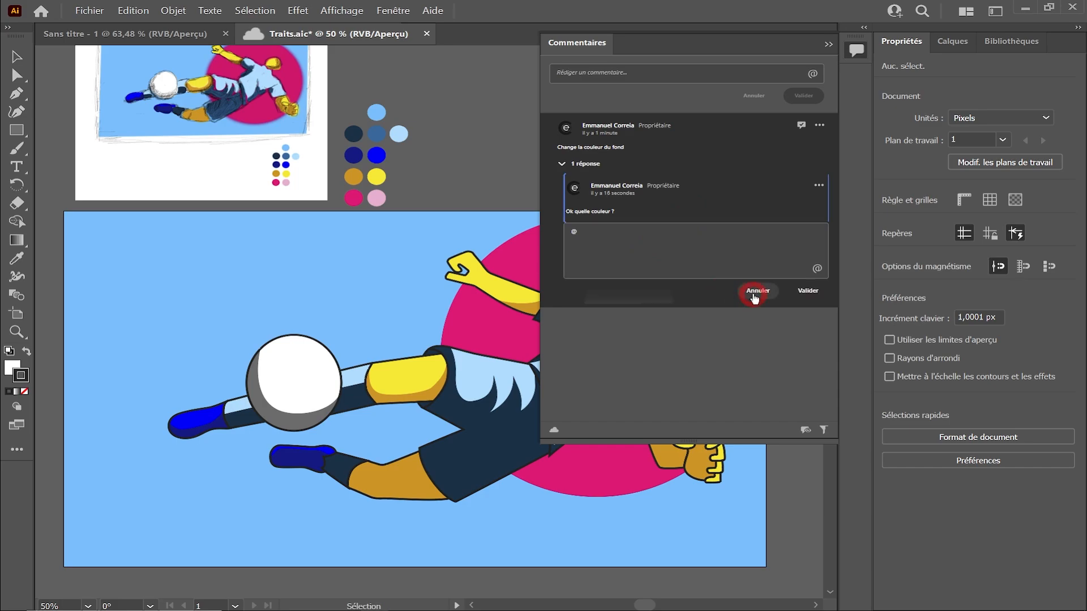
{"action": "left_click", "coordinate": [745, 290]}
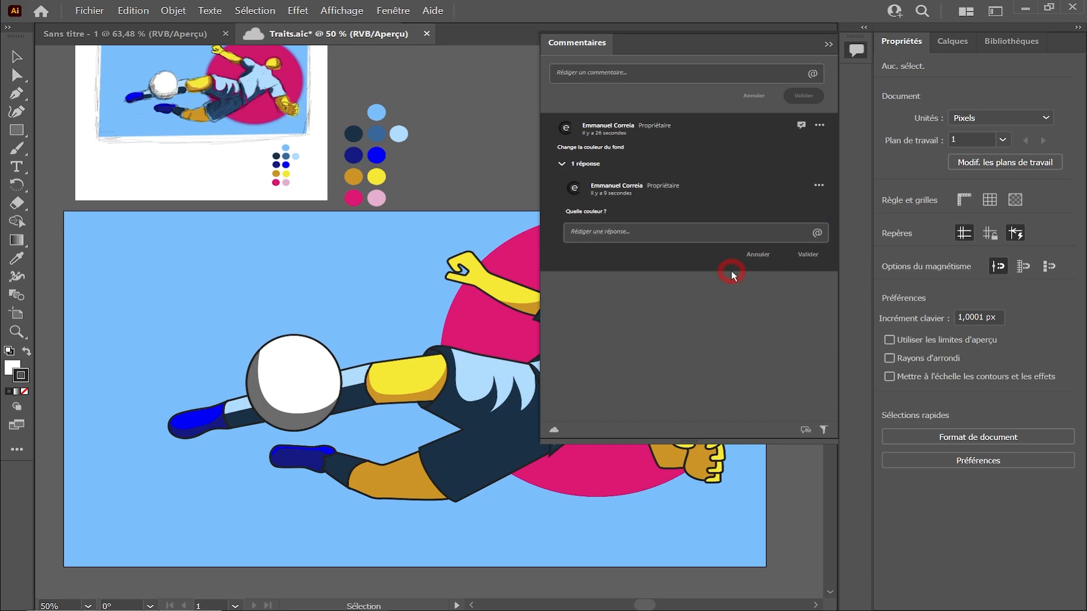
{"action": "left_click", "coordinate": [800, 126]}
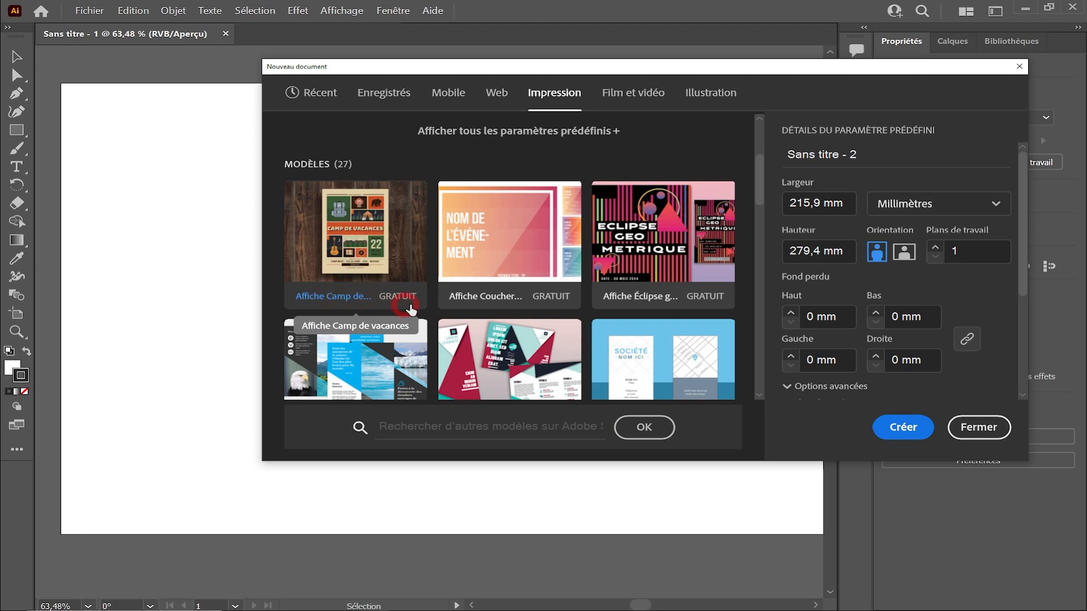
Step: Download the free Affiche Camp de vacances print template from Adobe Stock and open it as a new document
{"action": "left_click", "coordinate": [322, 300]}
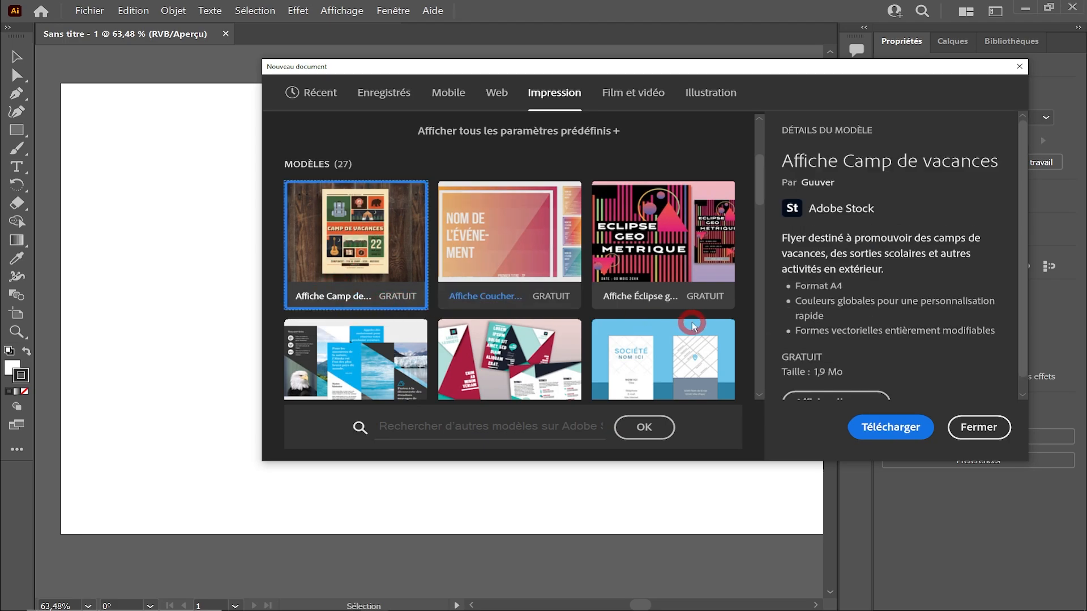
{"action": "scroll", "coordinate": [902, 372], "scroll_direction": "down", "scroll_amount": 1}
{"action": "left_click", "coordinate": [893, 427]}
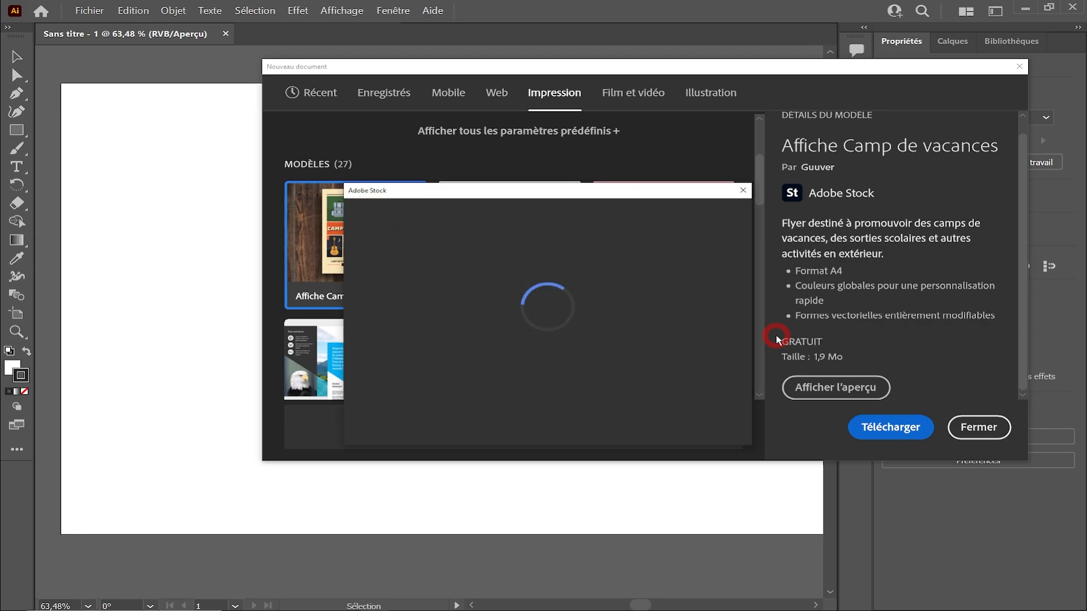
{"action": "left_click", "coordinate": [900, 429]}
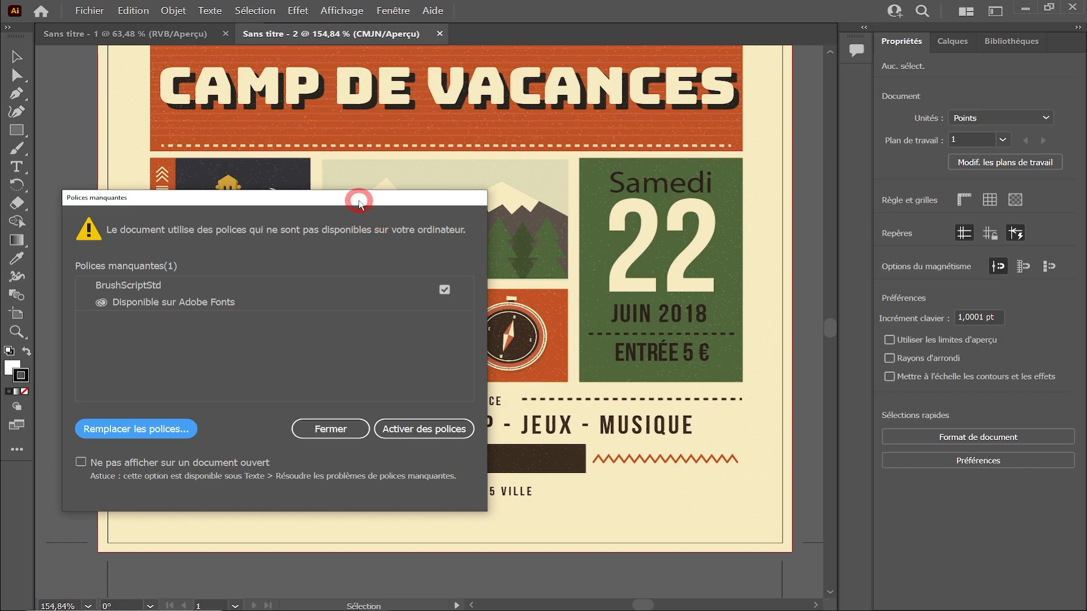
Step: Activate the missing BrushScriptStd font from Adobe Fonts and enable automatic activation of available fonts
{"action": "left_click_drag", "start_coordinate": [359, 199], "coordinate": [492, 219]}
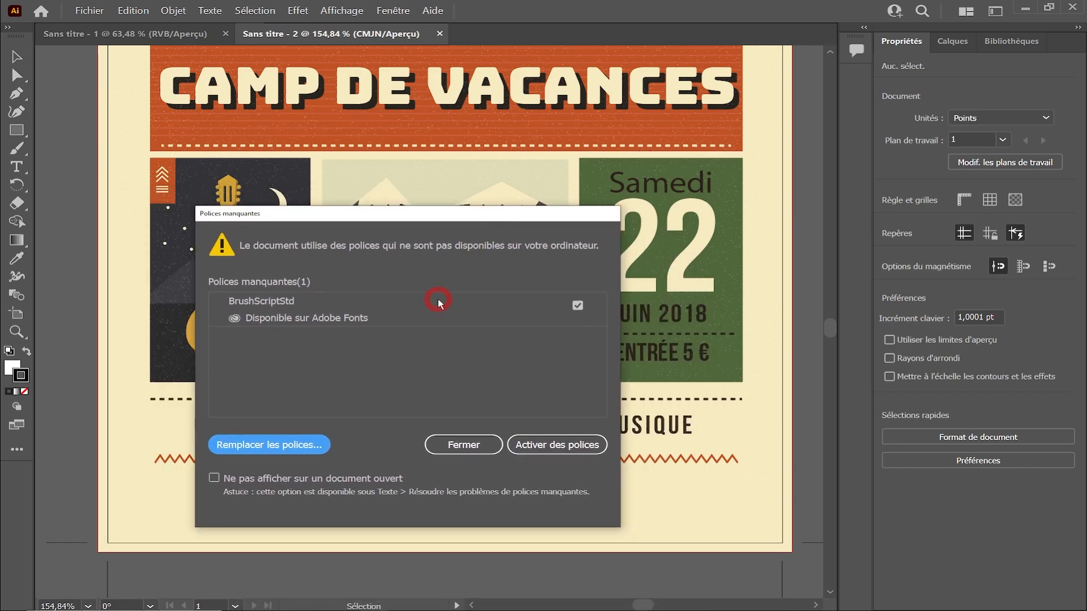
{"action": "left_click", "coordinate": [547, 444]}
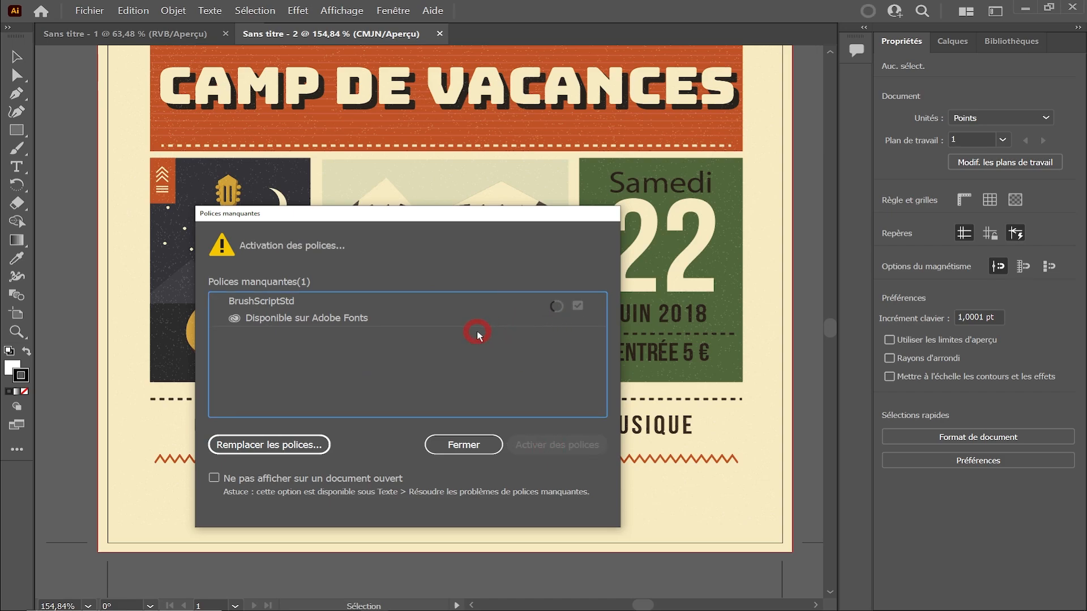
{"action": "left_click_drag", "start_coordinate": [427, 203], "coordinate": [430, 196]}
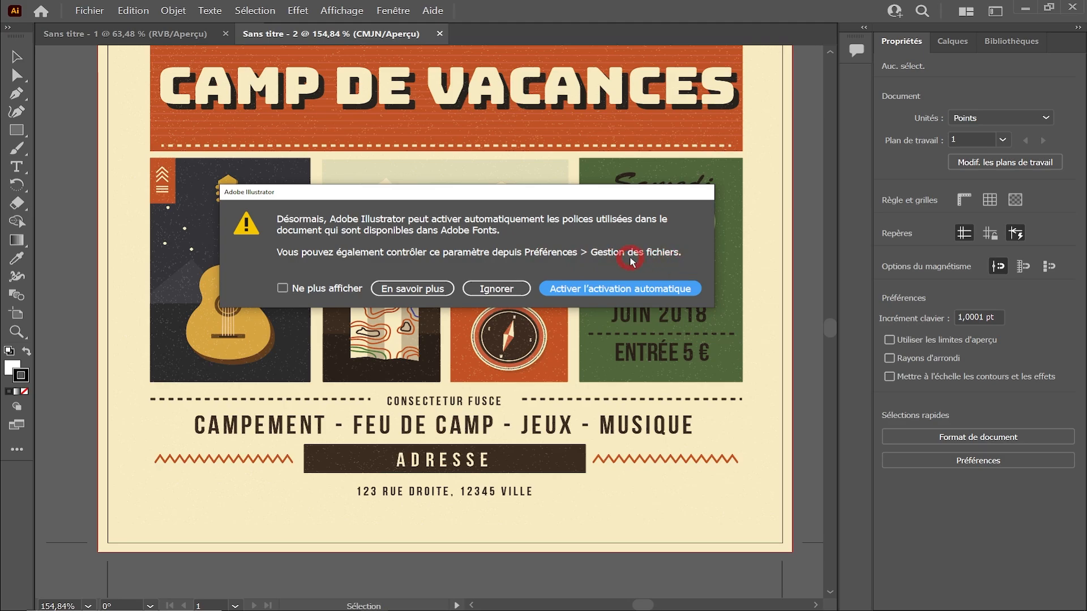
{"action": "left_click", "coordinate": [595, 289]}
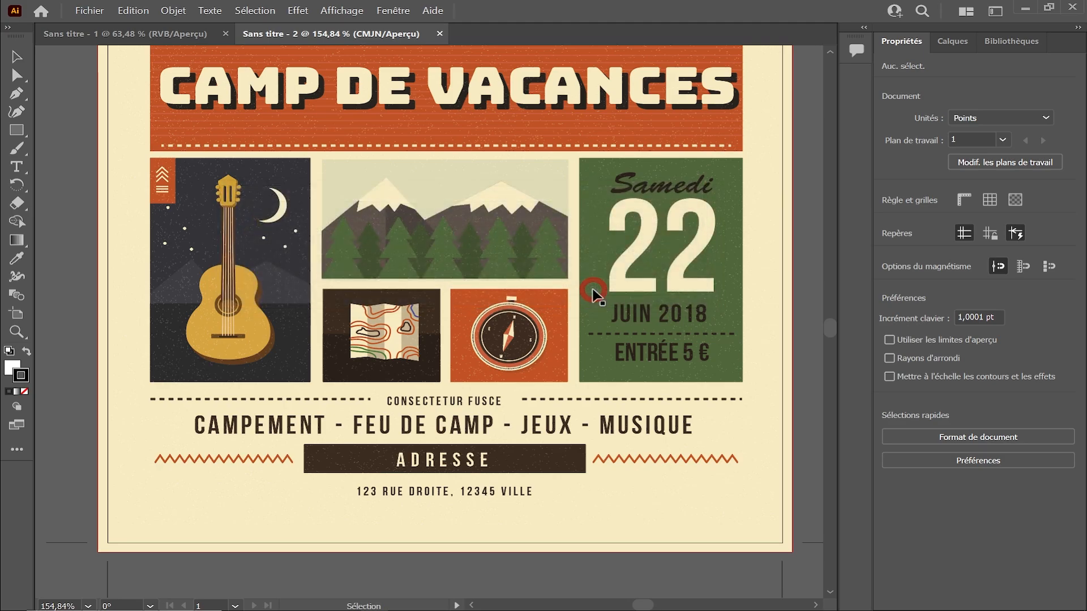
Step: Select everything on the poster and open the preferences at the file handling (Gestion des fichiers) settings
{"action": "key", "text": "ctrl+a"}
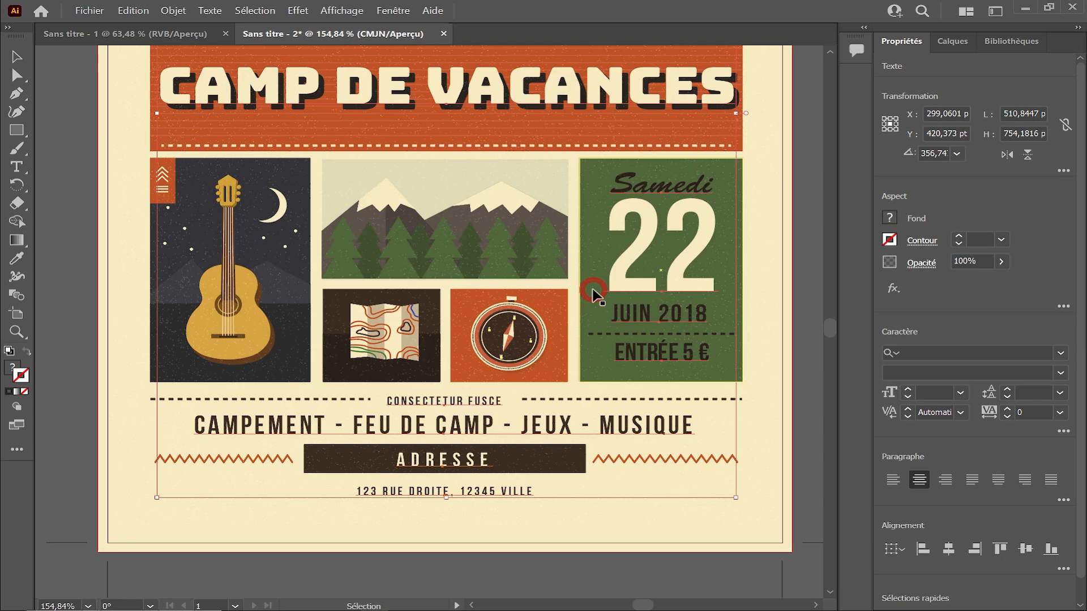
{"action": "key", "text": "a"}
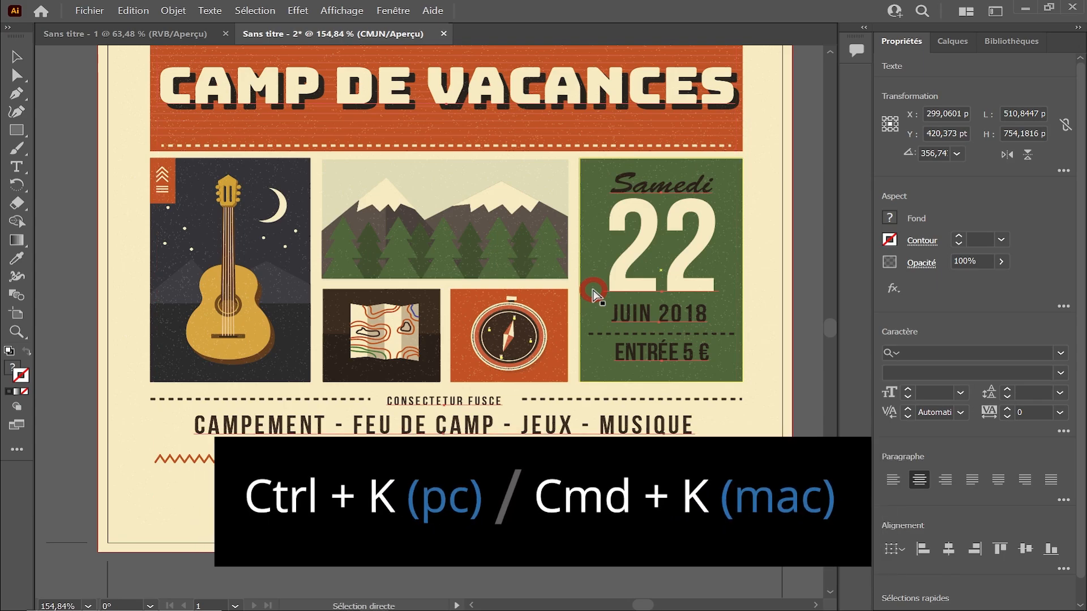
{"action": "key", "text": "ctrl+k"}
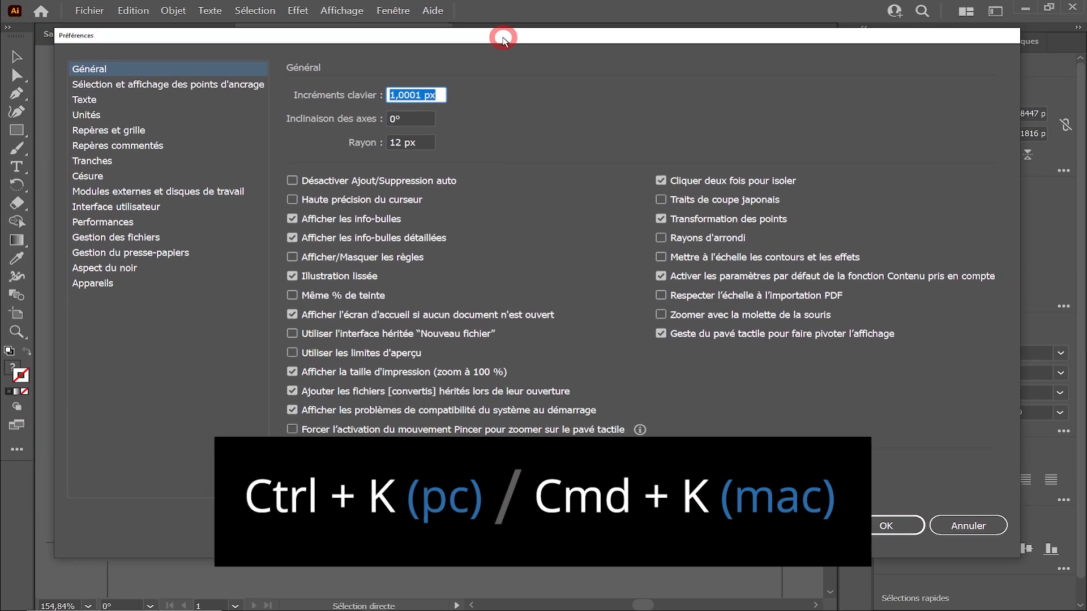
{"action": "left_click", "coordinate": [234, 236]}
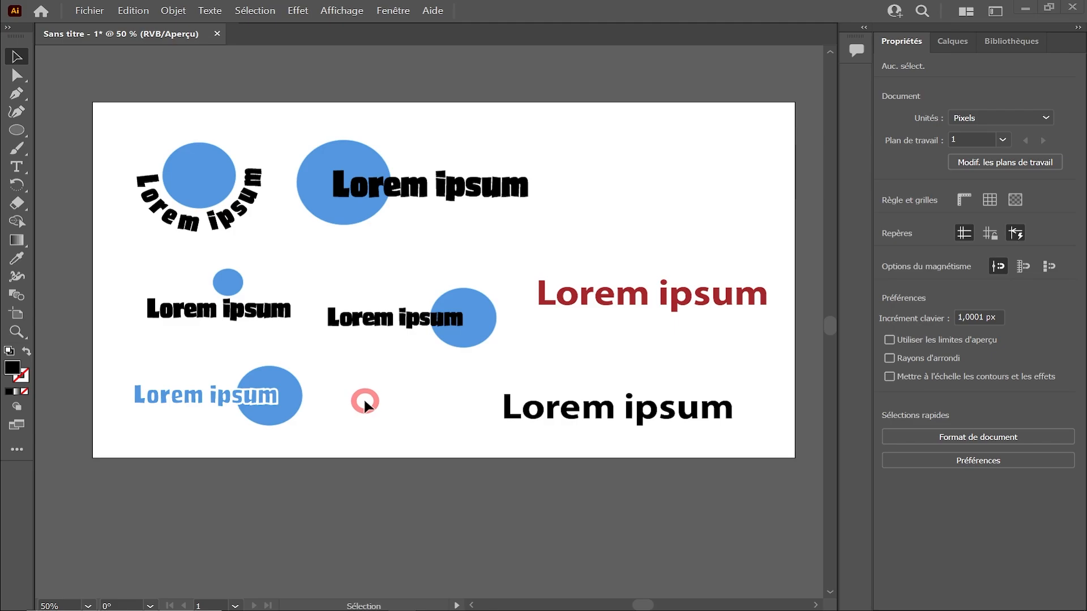
Step: Select all texts that share the font family of the large black "Lorem ipsum" beside the big blue circle
{"action": "left_click", "coordinate": [442, 178]}
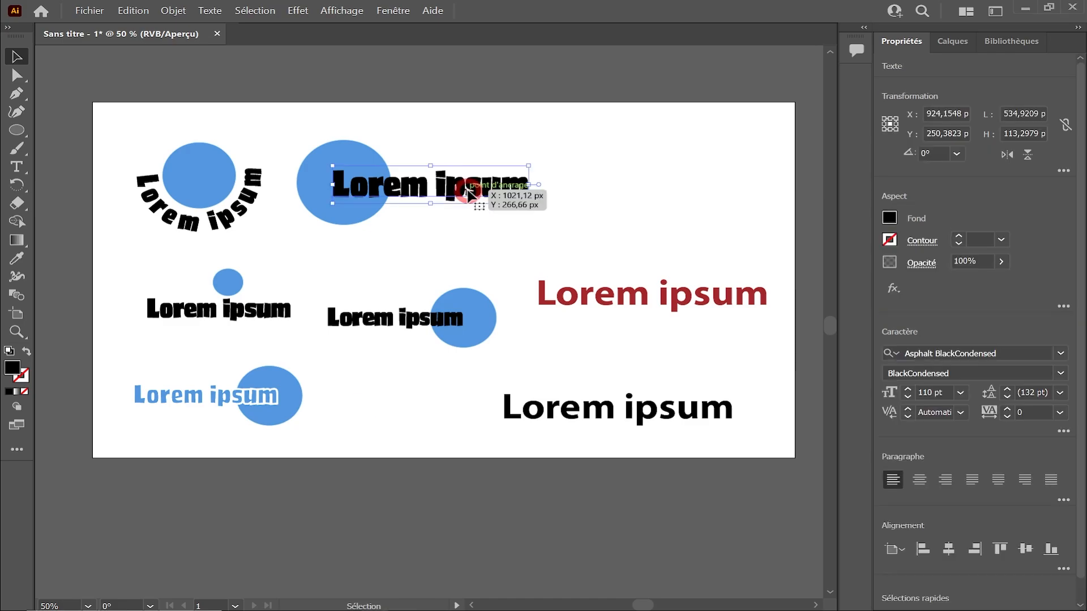
{"action": "left_click", "coordinate": [255, 10]}
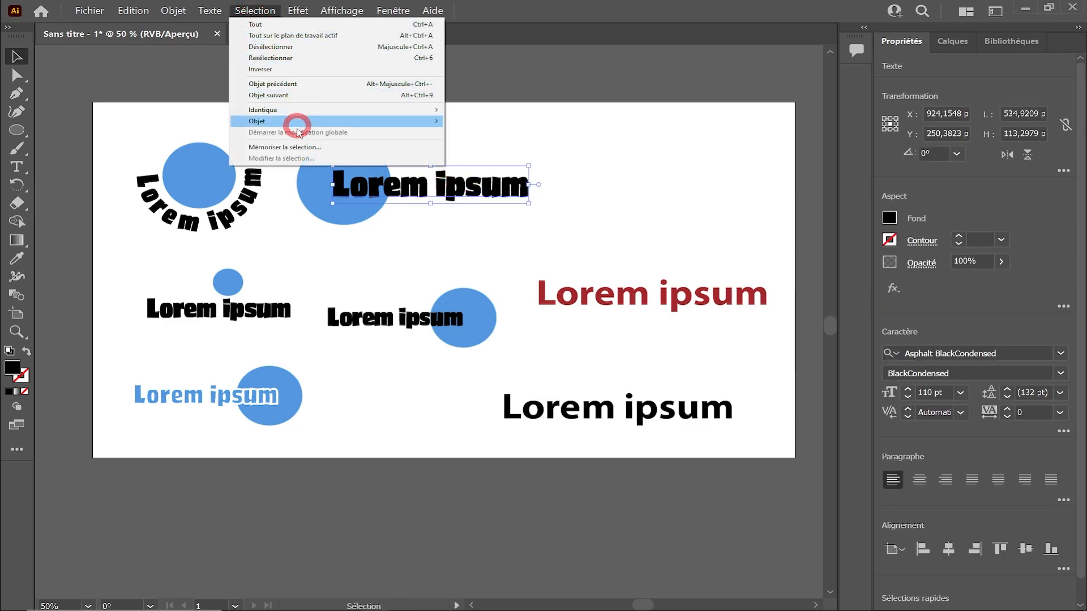
{"action": "mouse_move", "coordinate": [286, 109]}
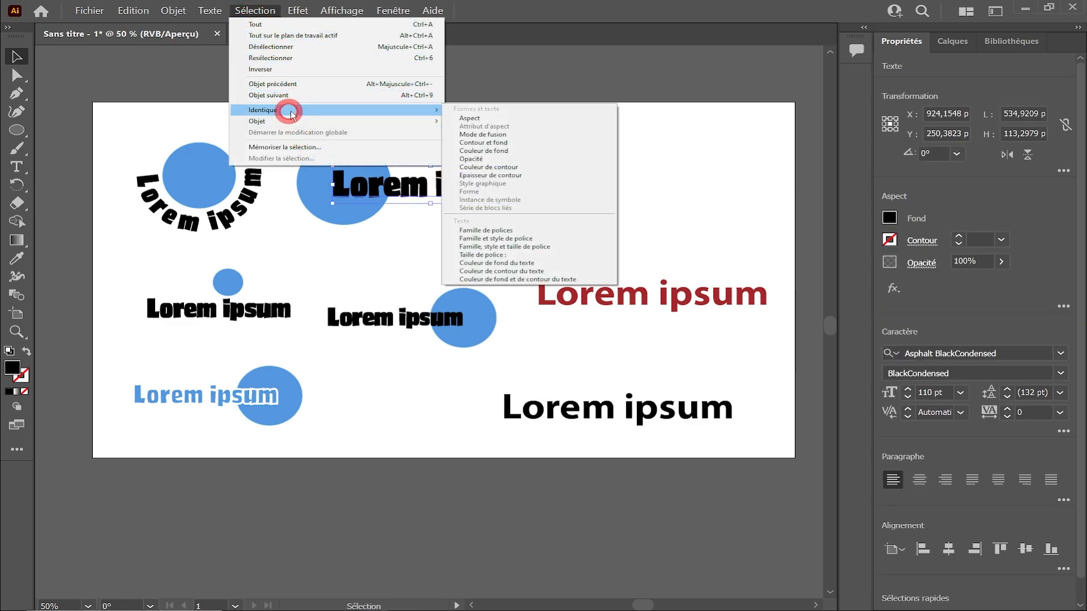
{"action": "left_click", "coordinate": [534, 232]}
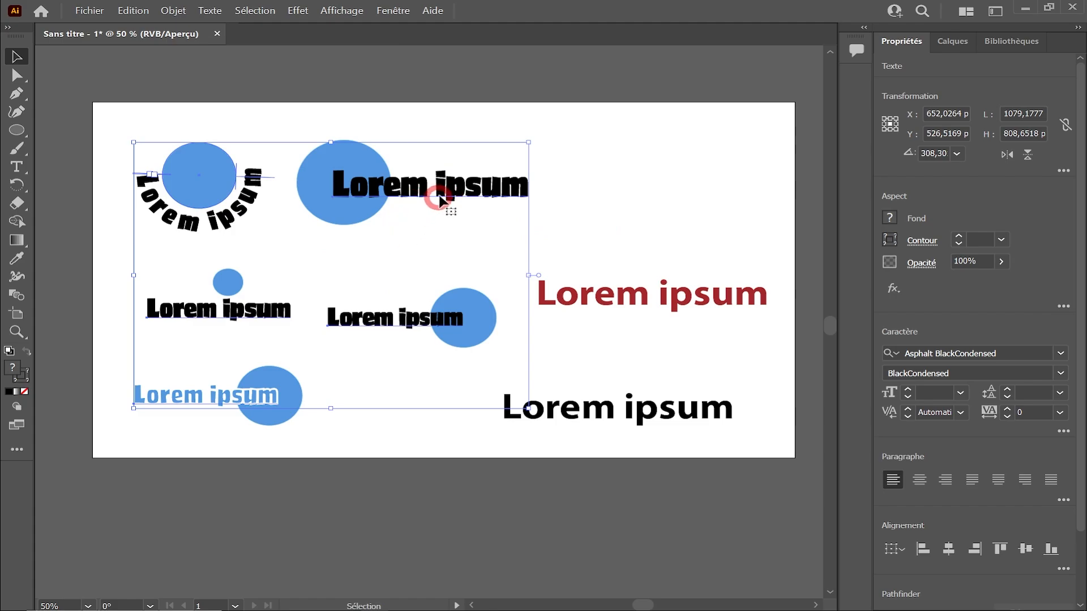
Step: Try moving the same-font texts together, undo the move and clear the selection
{"action": "mouse_move", "coordinate": [438, 195]}
{"action": "left_mouse_down"}
{"action": "mouse_move", "coordinate": [483, 188]}
{"action": "mouse_move", "coordinate": [433, 215]}
{"action": "mouse_move", "coordinate": [447, 209]}
{"action": "left_mouse_up"}
{"action": "key", "text": "ctrl+z"}
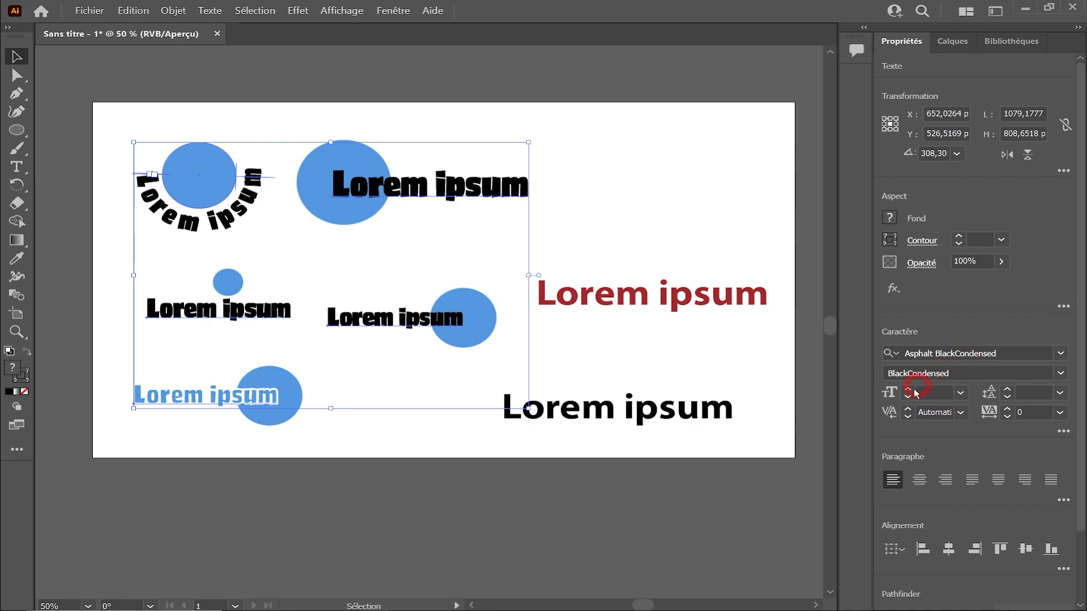
{"action": "left_click", "coordinate": [456, 134]}
Step: Select all texts with the same font family, style and size as the large black "Lorem ipsum"
{"action": "left_click", "coordinate": [418, 180]}
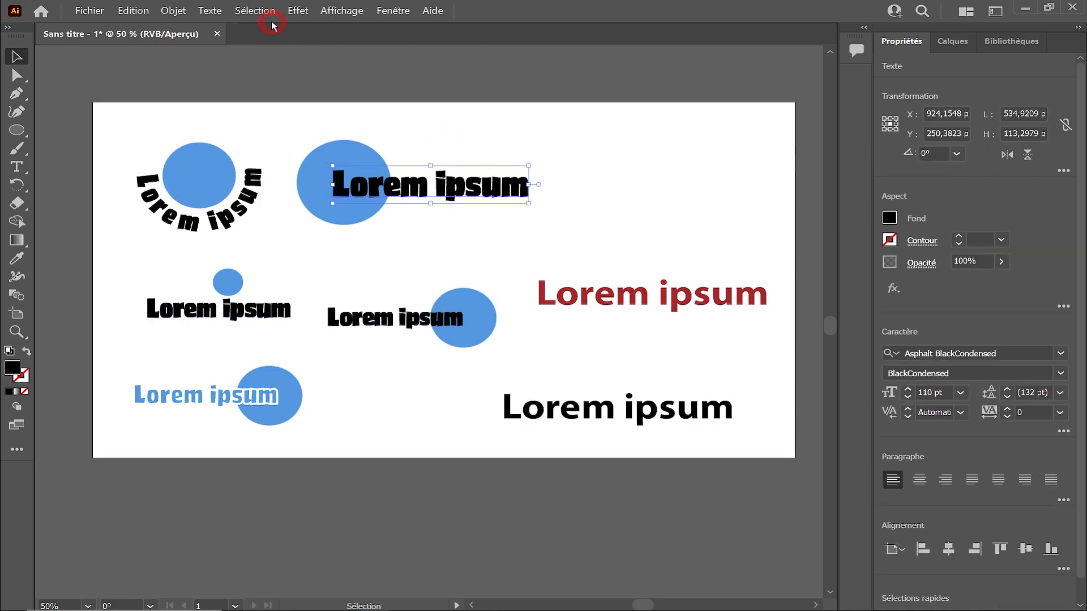
{"action": "left_click", "coordinate": [271, 21]}
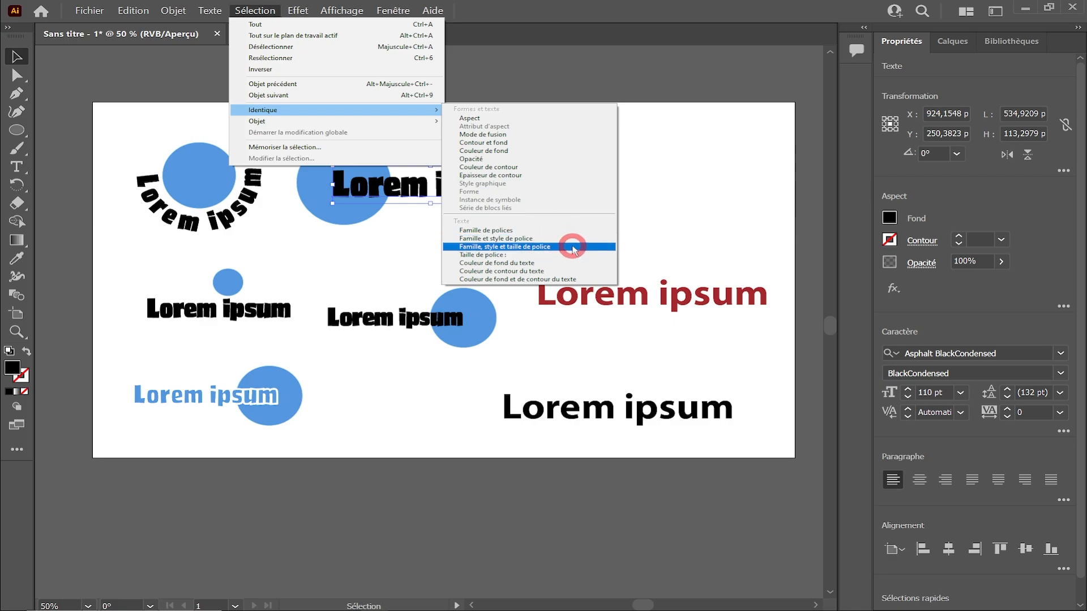
{"action": "left_click", "coordinate": [548, 247]}
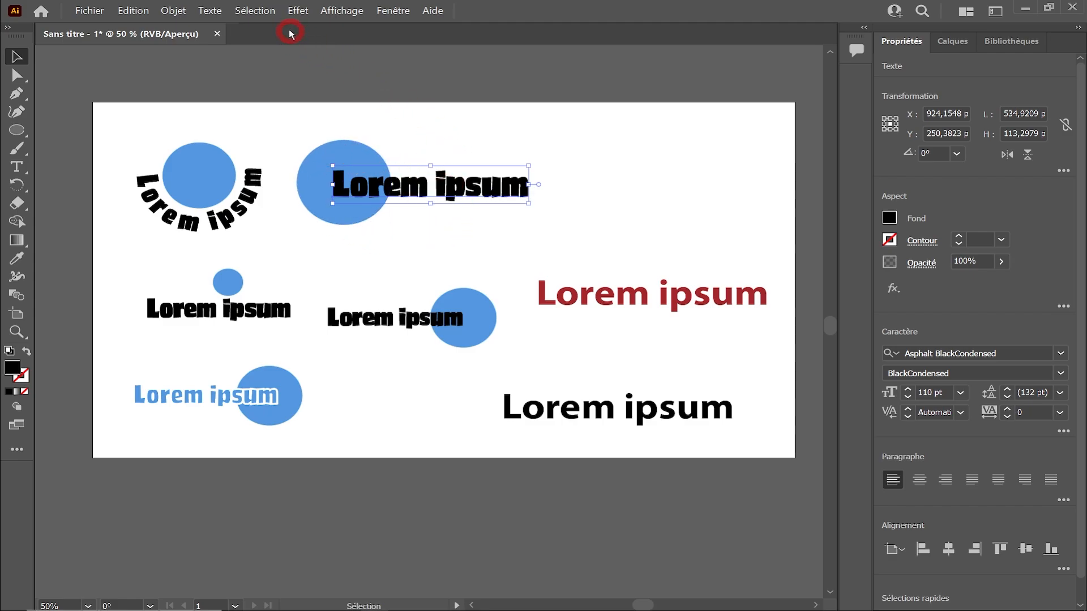
Step: Try the selection of texts with the same text stroke colour, and clear the selection
{"action": "left_click", "coordinate": [267, 14]}
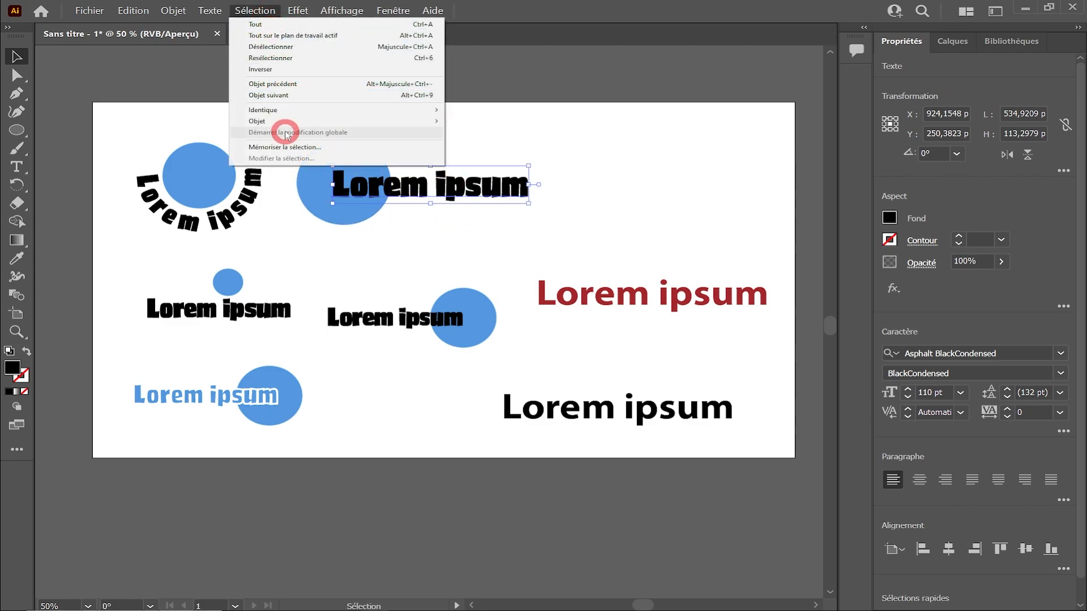
{"action": "mouse_move", "coordinate": [338, 124]}
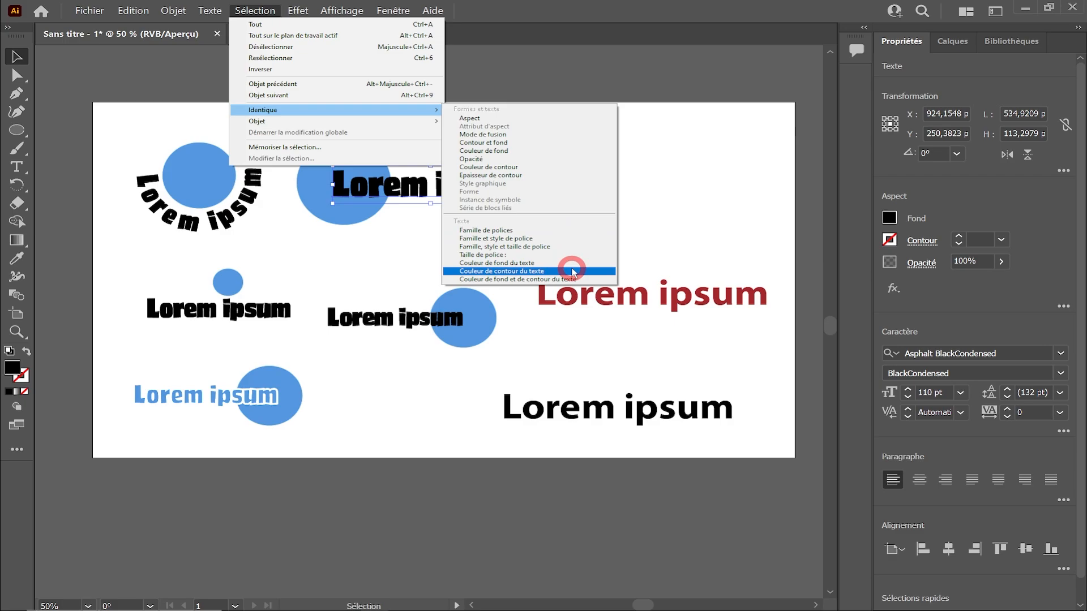
{"action": "left_click", "coordinate": [573, 270]}
{"action": "left_click", "coordinate": [654, 241]}
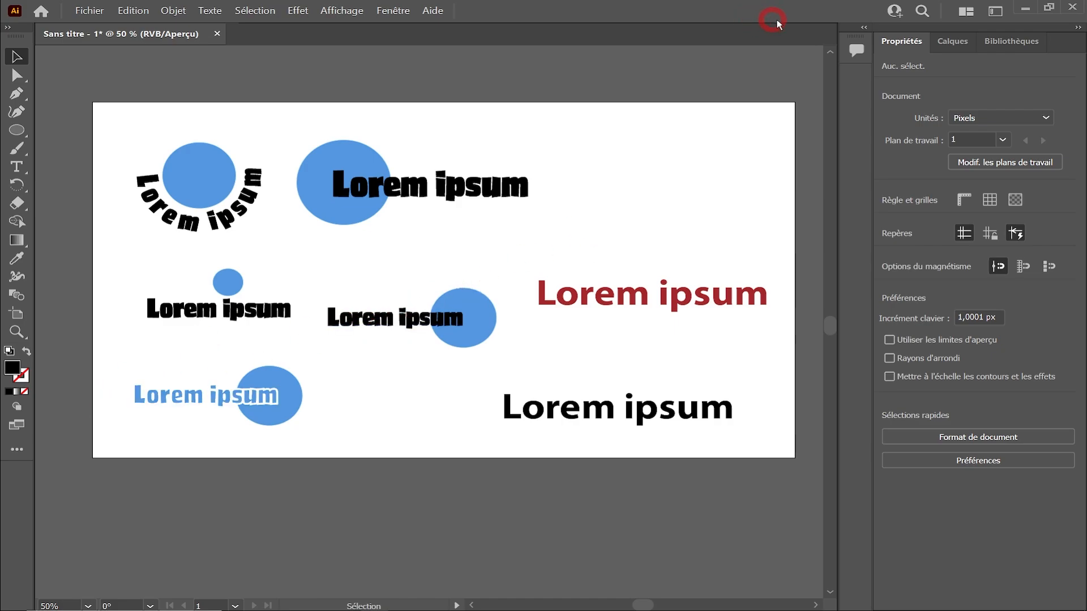
Step: Open the Discover help and look through its suggestions, tutorials and resource links
{"action": "left_click", "coordinate": [922, 12]}
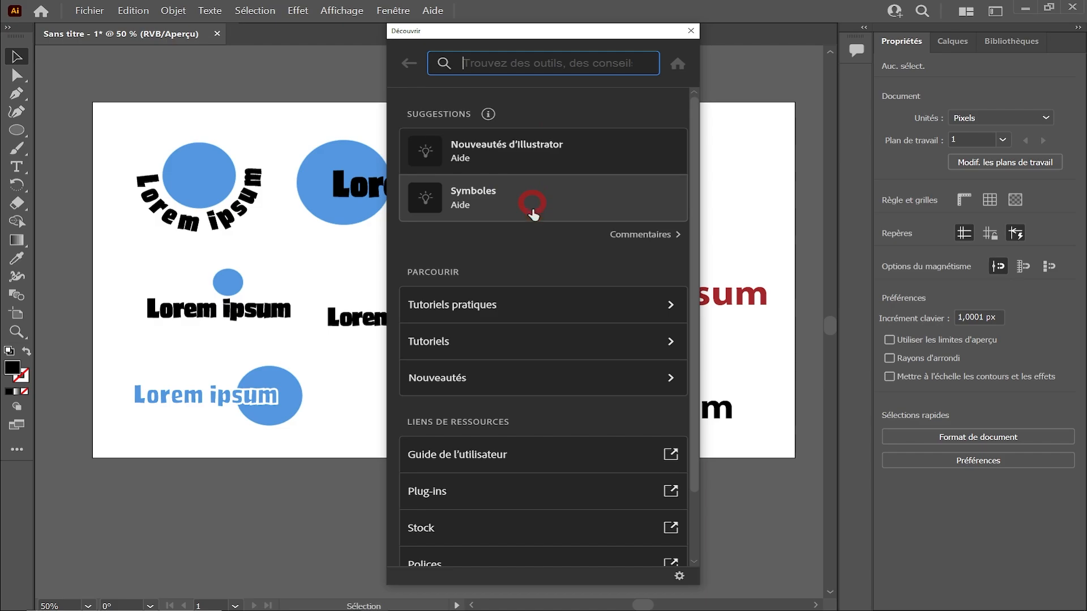
{"action": "scroll", "coordinate": [538, 234], "scroll_direction": "down", "scroll_amount": 2}
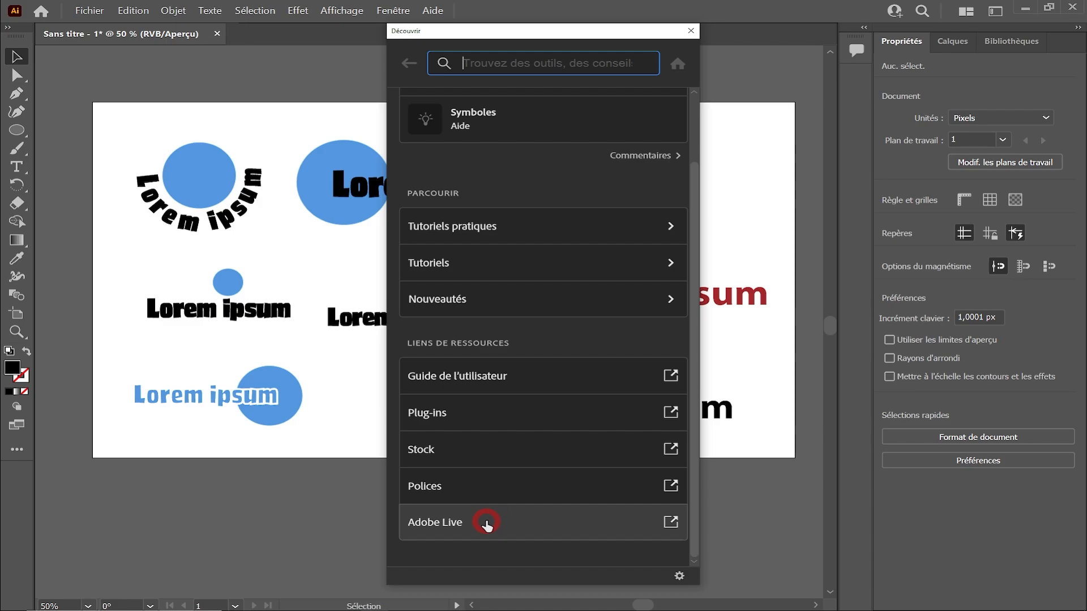
{"action": "scroll", "coordinate": [487, 524], "scroll_direction": "up", "scroll_amount": 2}
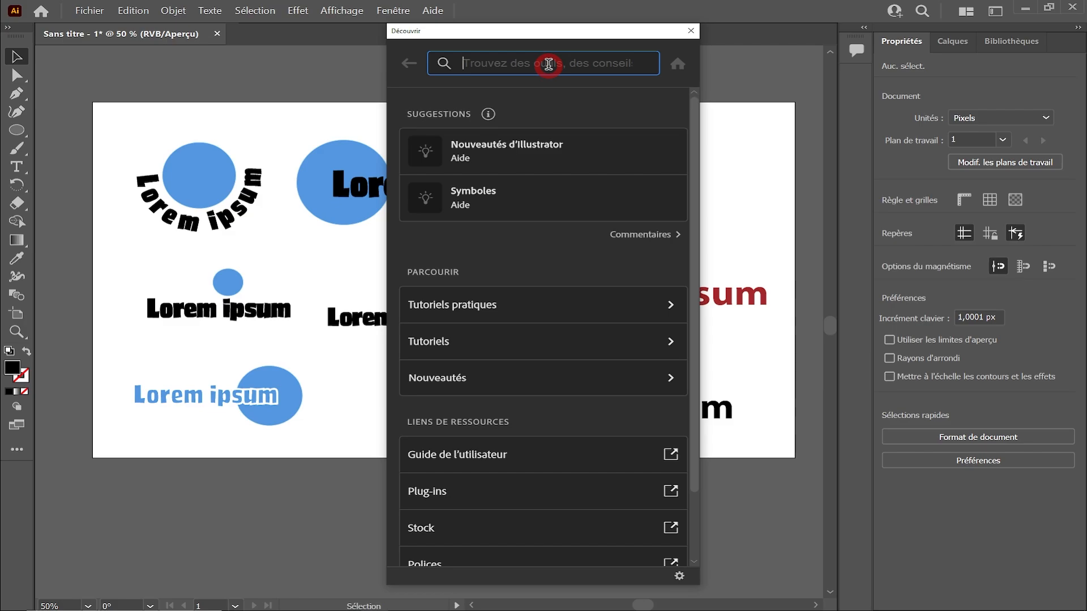
Step: Search the Discover help for "cray", clear the search and close the help window
{"action": "type", "text": "cra"}
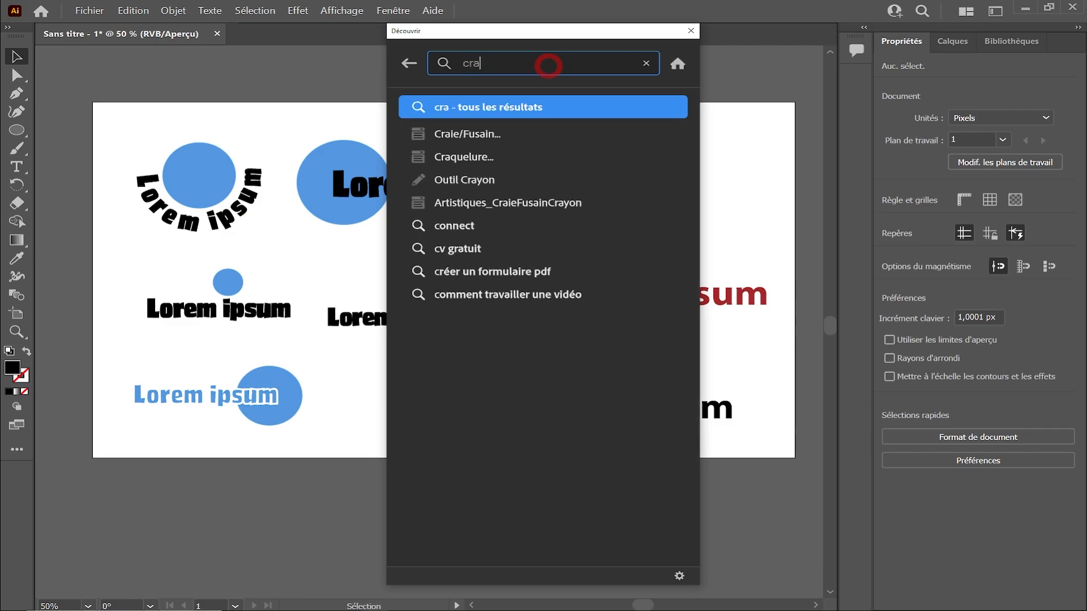
{"action": "type", "text": "y"}
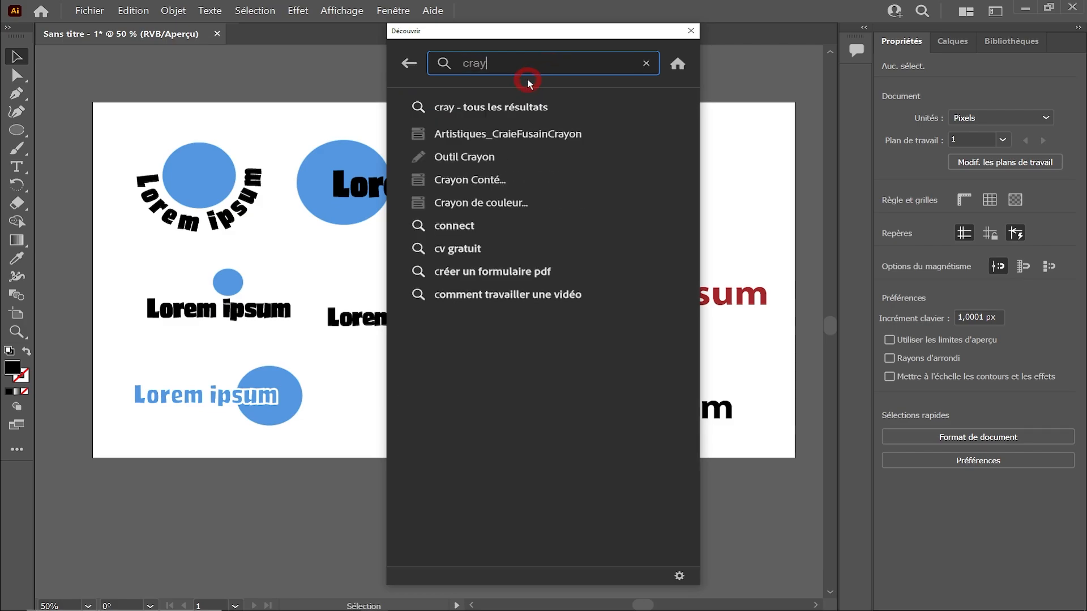
{"action": "mouse_move", "coordinate": [457, 162]}
{"action": "mouse_move", "coordinate": [447, 166]}
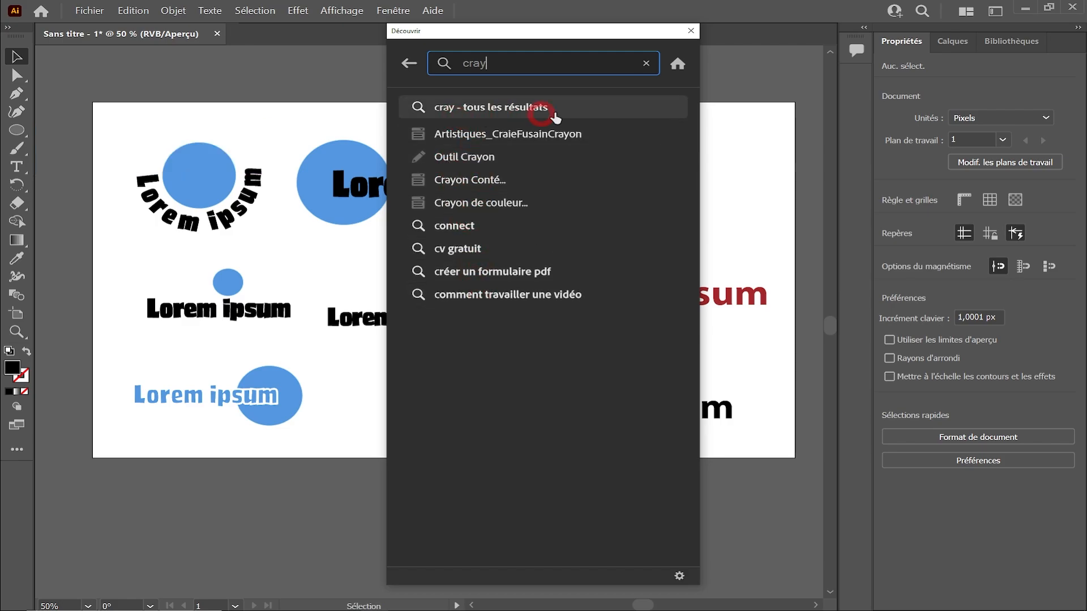
{"action": "left_click", "coordinate": [646, 63]}
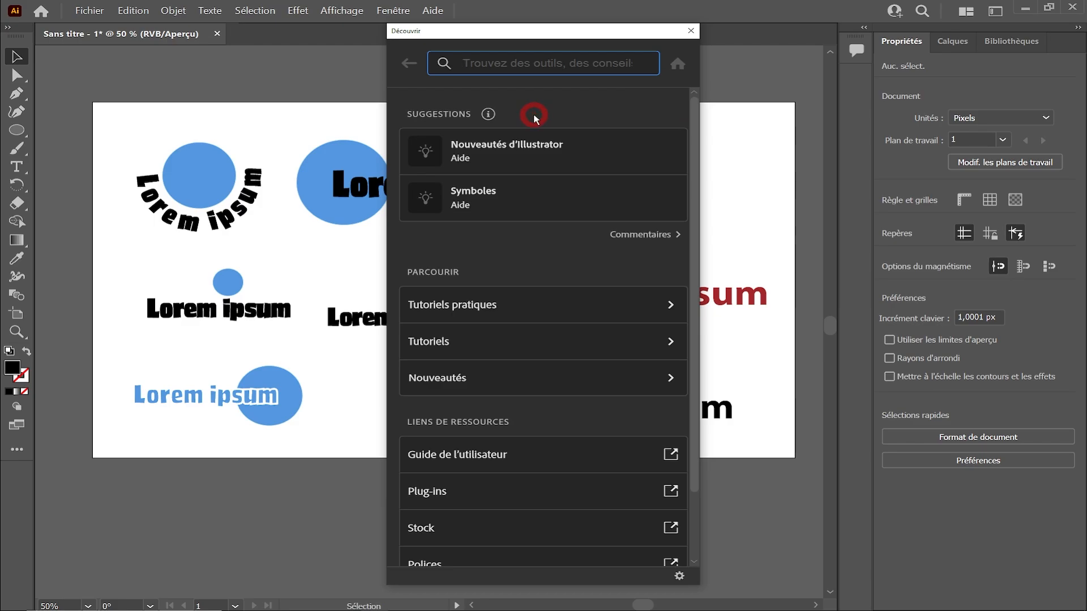
{"action": "scroll", "coordinate": [553, 165], "scroll_direction": "down", "scroll_amount": 2}
{"action": "scroll", "coordinate": [553, 165], "scroll_direction": "up", "scroll_amount": 2}
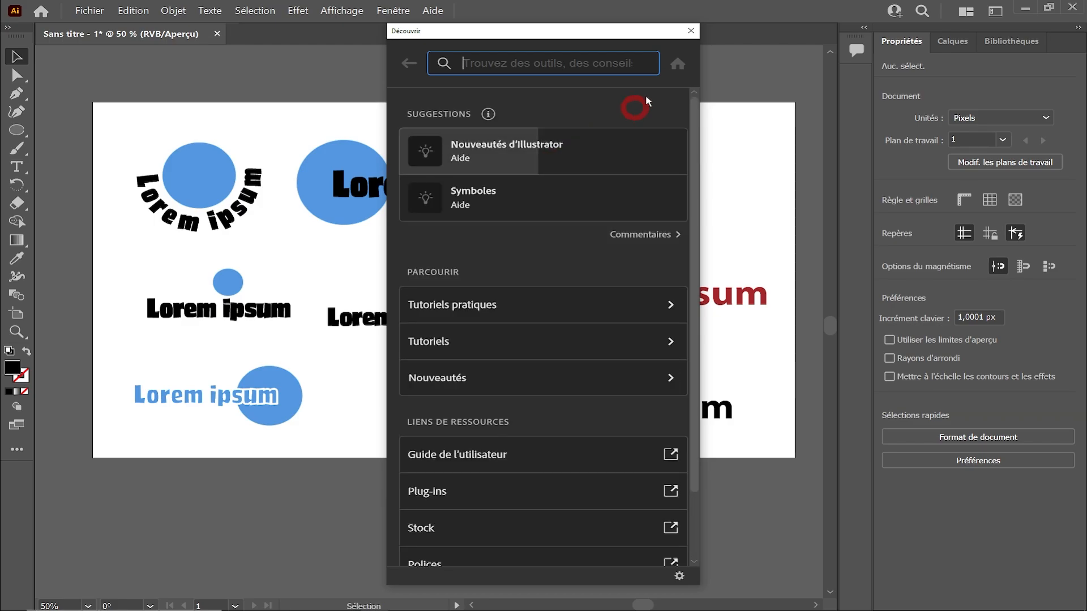
{"action": "left_click", "coordinate": [691, 31]}
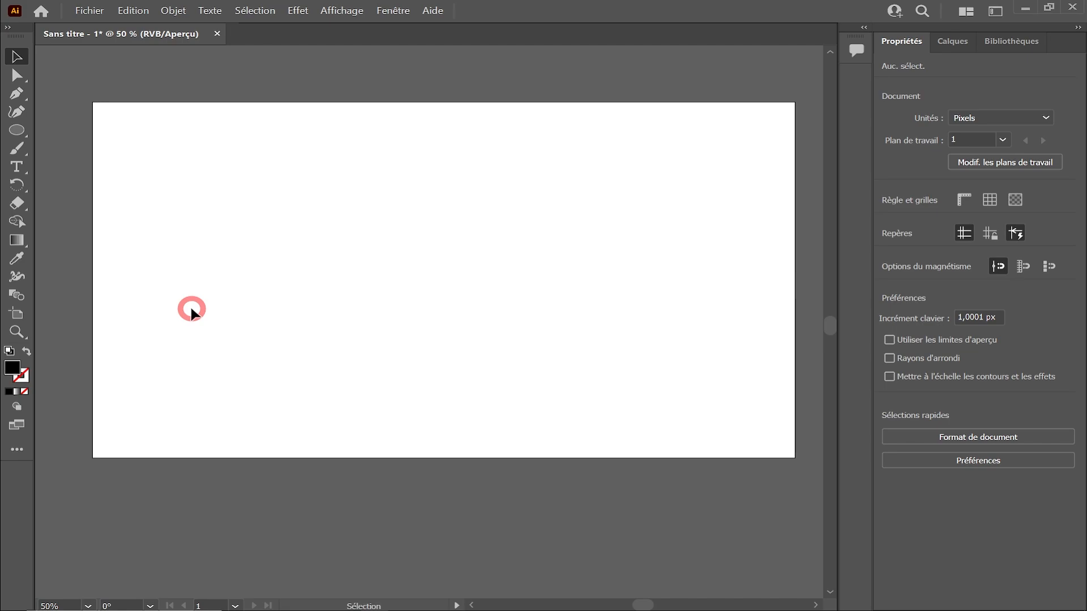
Step: Start importing a file into the empty document from the Creative Cloud files
{"action": "key", "text": "alt+f"}
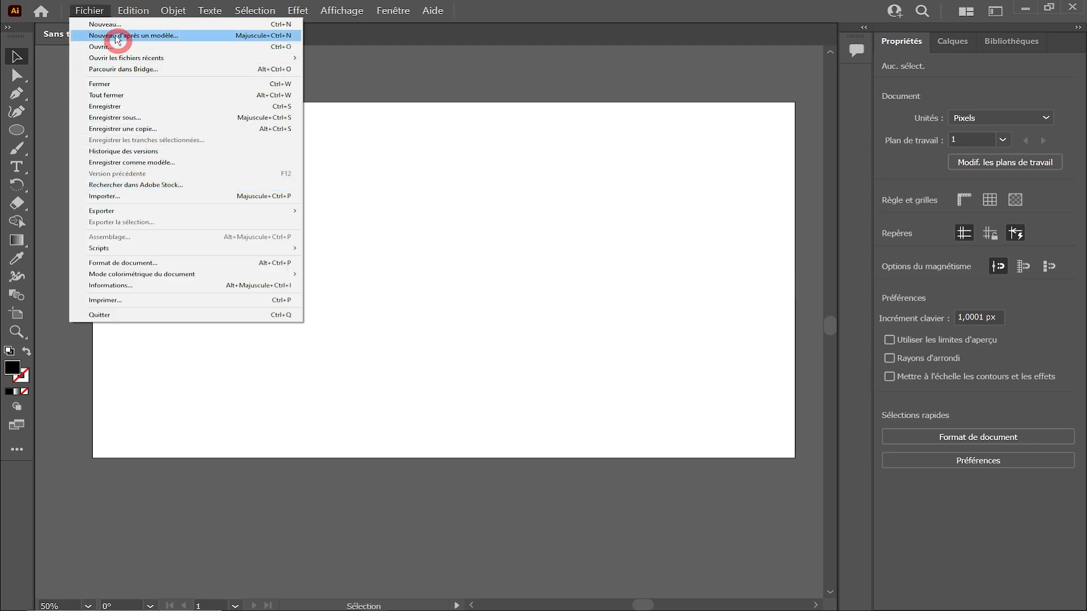
{"action": "left_click", "coordinate": [94, 196]}
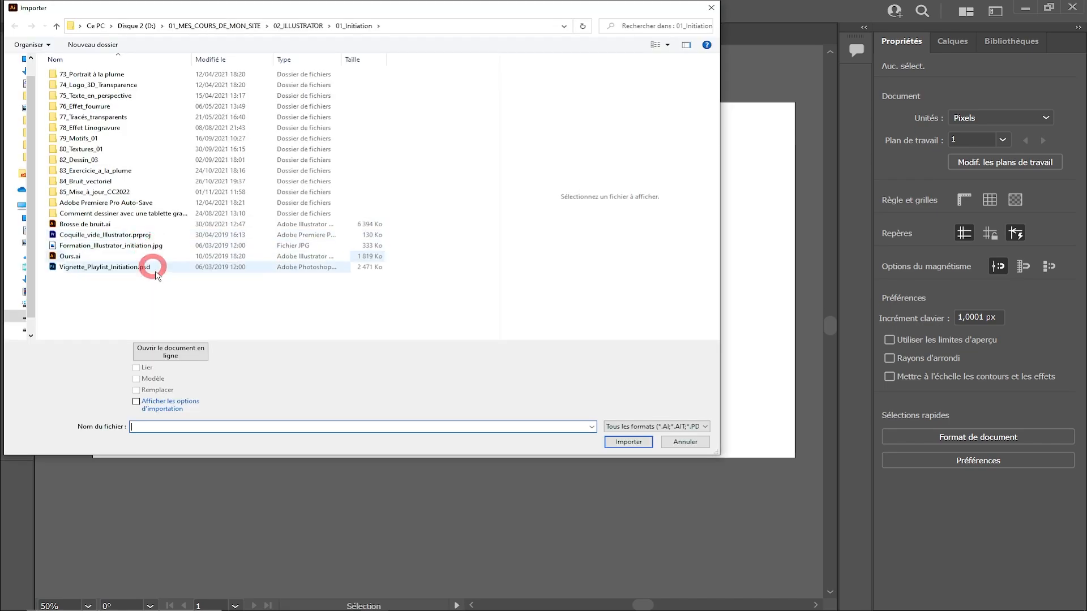
{"action": "left_click", "coordinate": [163, 357]}
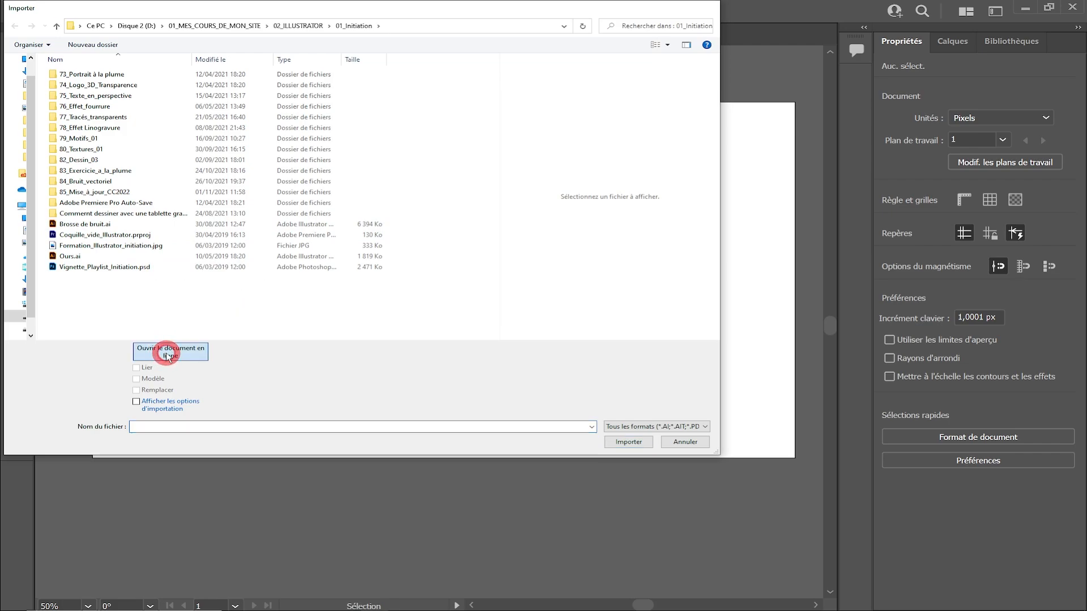
{"action": "left_click_drag", "start_coordinate": [627, 154], "coordinate": [498, 105]}
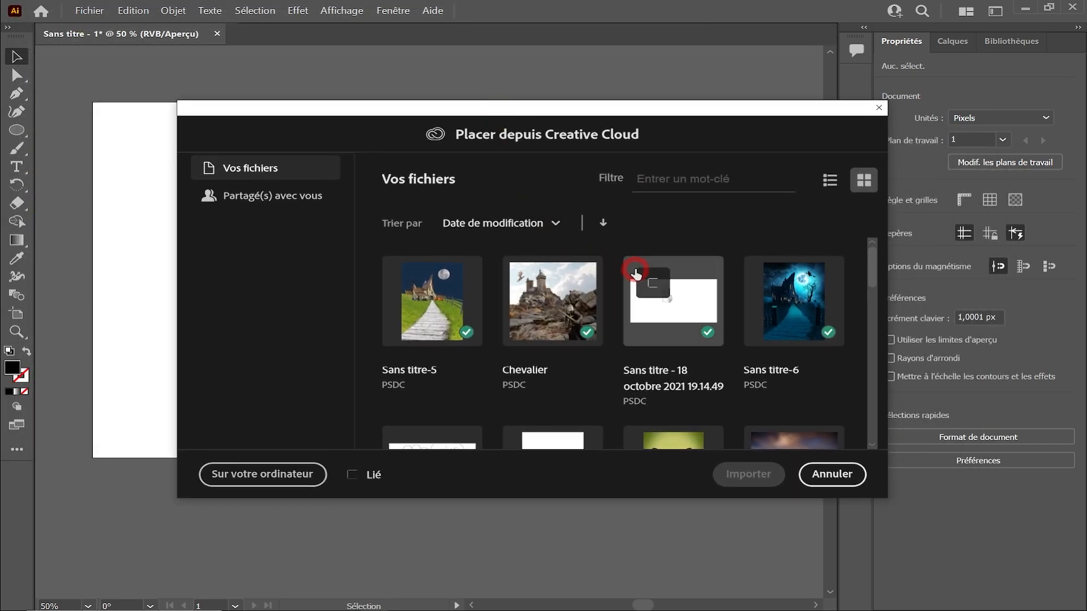
Step: Import the cloud document Compo_caractere3 as a linked file and place it on the artboard
{"action": "scroll", "coordinate": [651, 269], "scroll_direction": "down", "scroll_amount": 5}
{"action": "scroll", "coordinate": [653, 277], "scroll_direction": "down", "scroll_amount": 3}
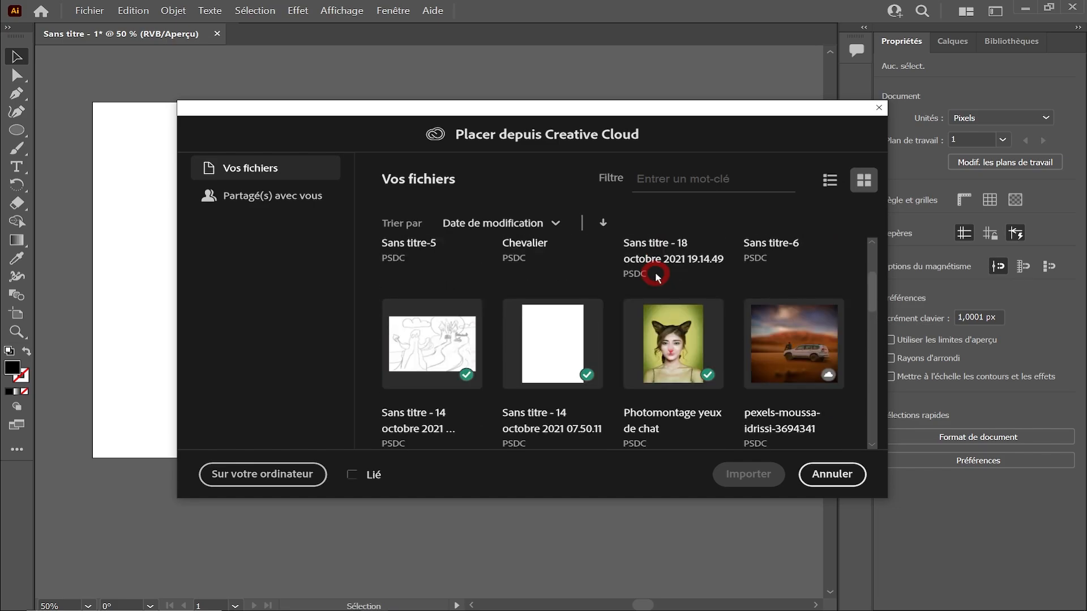
{"action": "scroll", "coordinate": [655, 286], "scroll_direction": "down", "scroll_amount": 2}
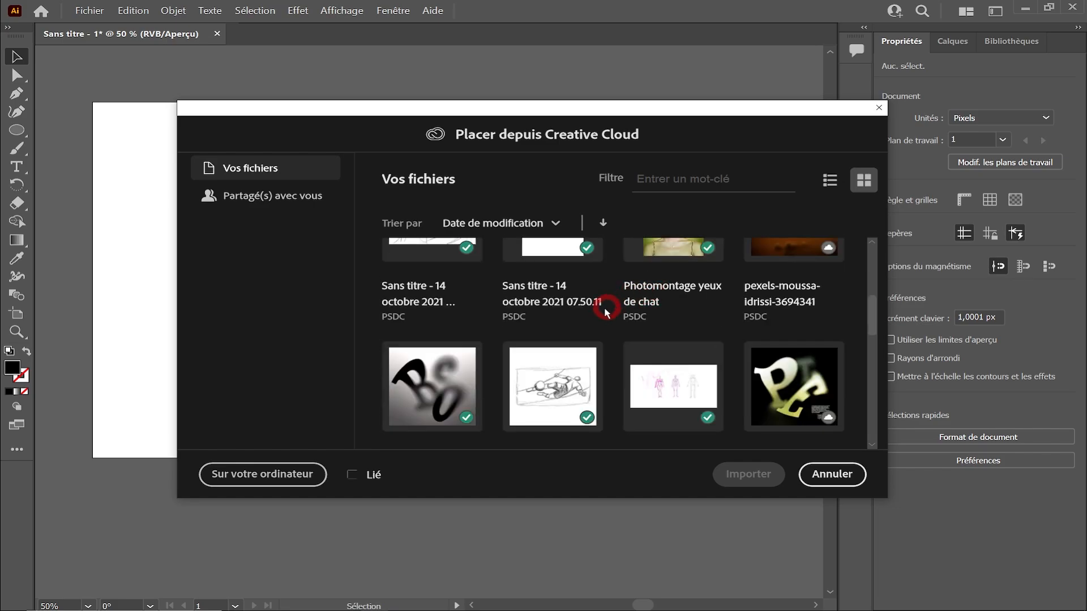
{"action": "left_click", "coordinate": [433, 374]}
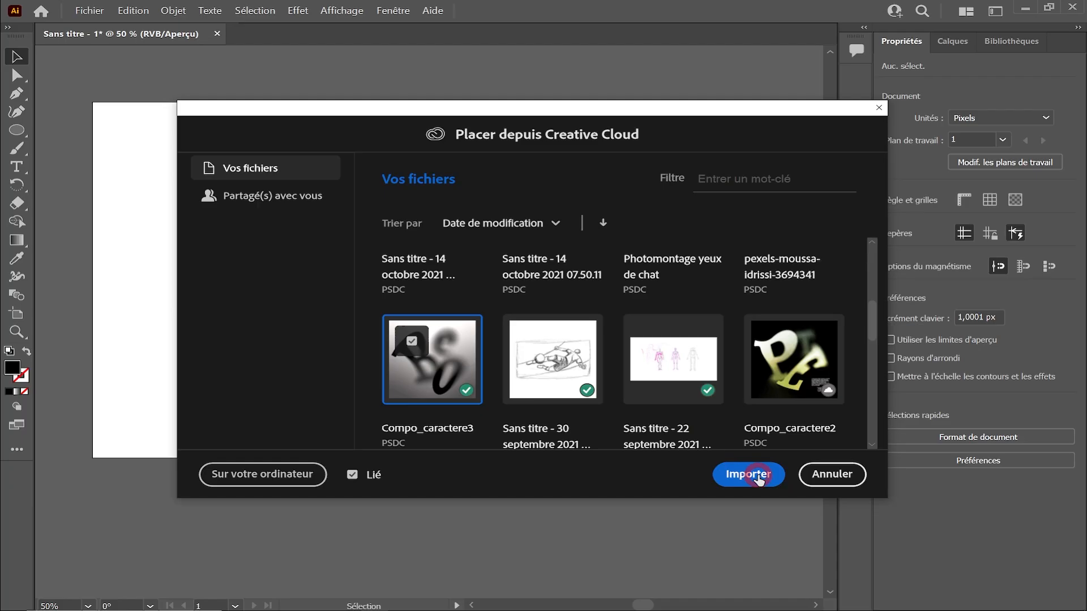
{"action": "left_click", "coordinate": [954, 176]}
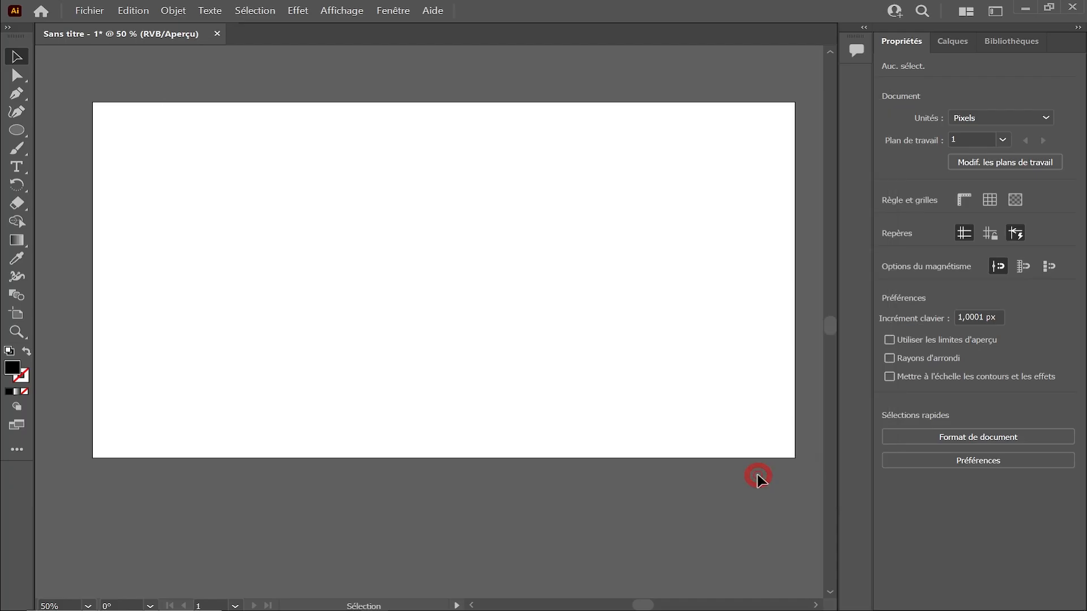
{"action": "left_click_drag", "start_coordinate": [192, 136], "coordinate": [448, 346]}
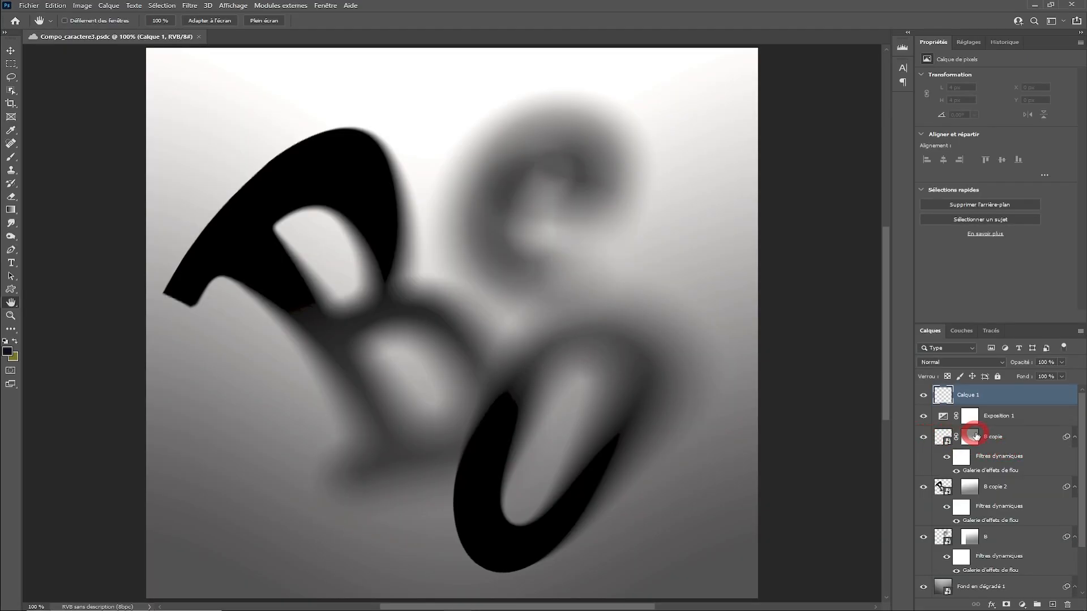
Step: In Photoshop, add a Teinte/Saturation adjustment layer above Calque 1 in Compo_caractere3.psdc, enable Coloriser and set the hue to 313
{"action": "left_click", "coordinate": [1022, 605]}
{"action": "left_click", "coordinate": [1000, 506]}
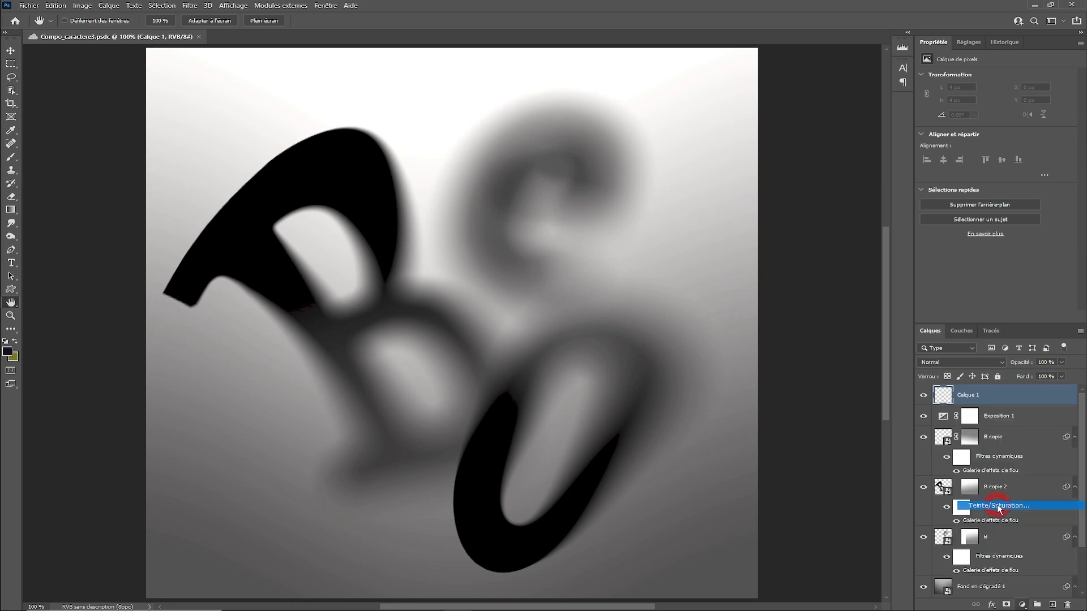
{"action": "left_click", "coordinate": [979, 168]}
{"action": "left_click_drag", "start_coordinate": [1013, 112], "coordinate": [1044, 116]}
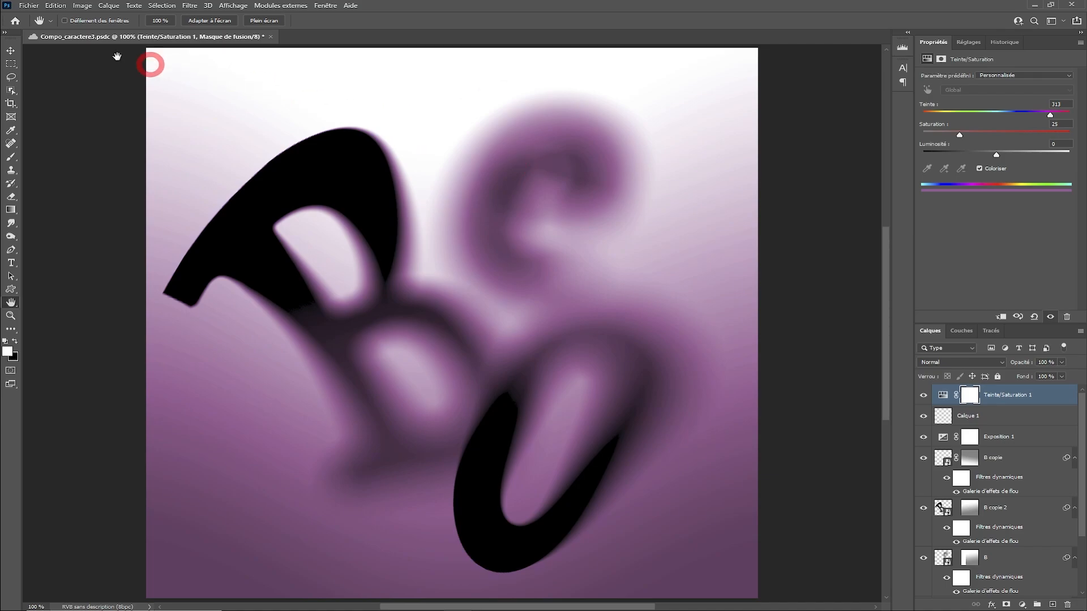
Step: Save the edited Compo_caractere3.psdc in Photoshop and return to the Illustrator document, acknowledging its modified-files notice
{"action": "left_click", "coordinate": [29, 5]}
{"action": "left_click", "coordinate": [48, 118]}
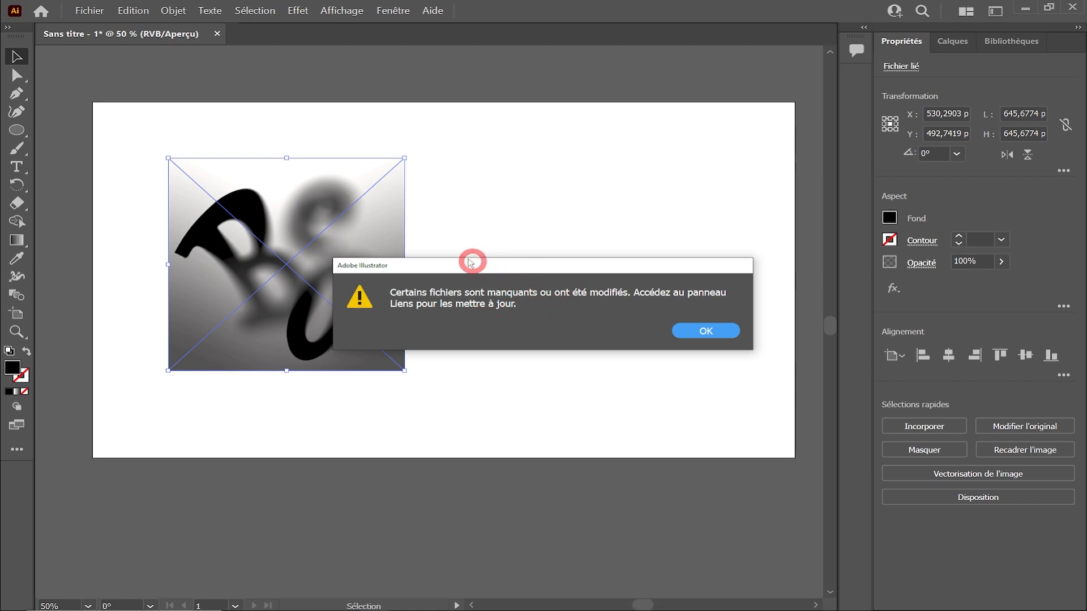
{"action": "left_click", "coordinate": [703, 329]}
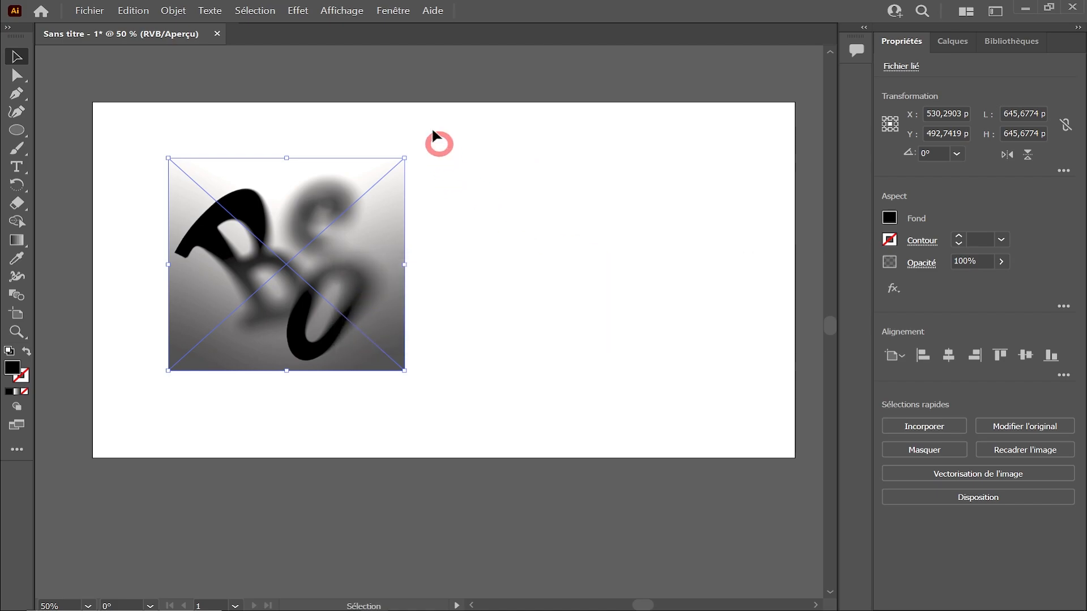
Step: Show the document's linked files and update the link to Compo_caractere3.psdc so the placed image is refreshed
{"action": "left_click", "coordinate": [391, 11]}
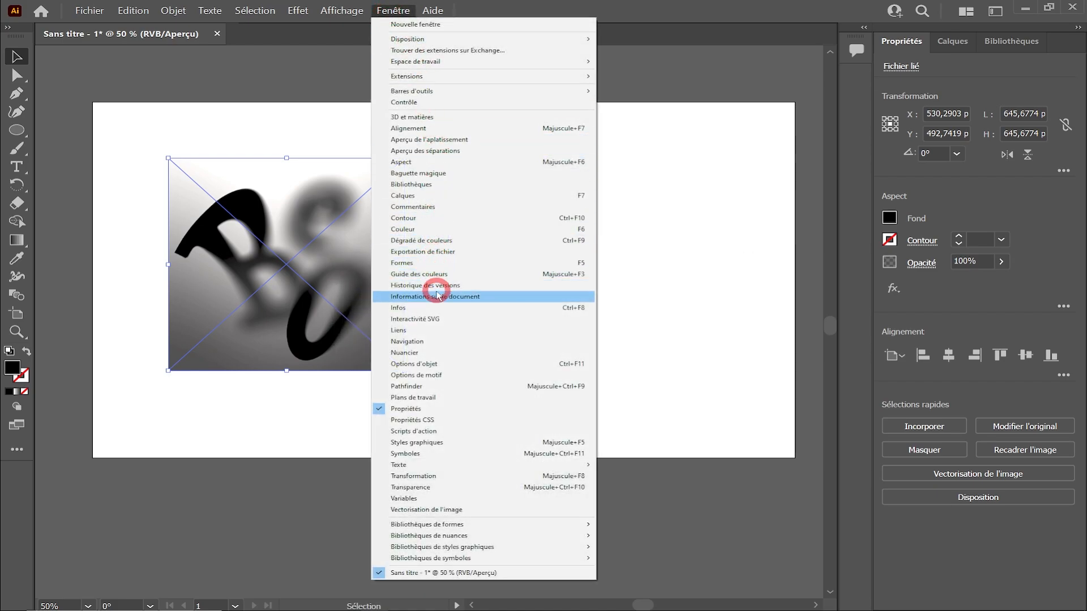
{"action": "left_click", "coordinate": [436, 330]}
{"action": "mouse_move", "coordinate": [206, 371]}
{"action": "left_mouse_down"}
{"action": "mouse_move", "coordinate": [498, 300]}
{"action": "mouse_move", "coordinate": [656, 187]}
{"action": "left_mouse_up"}
{"action": "left_click", "coordinate": [706, 301]}
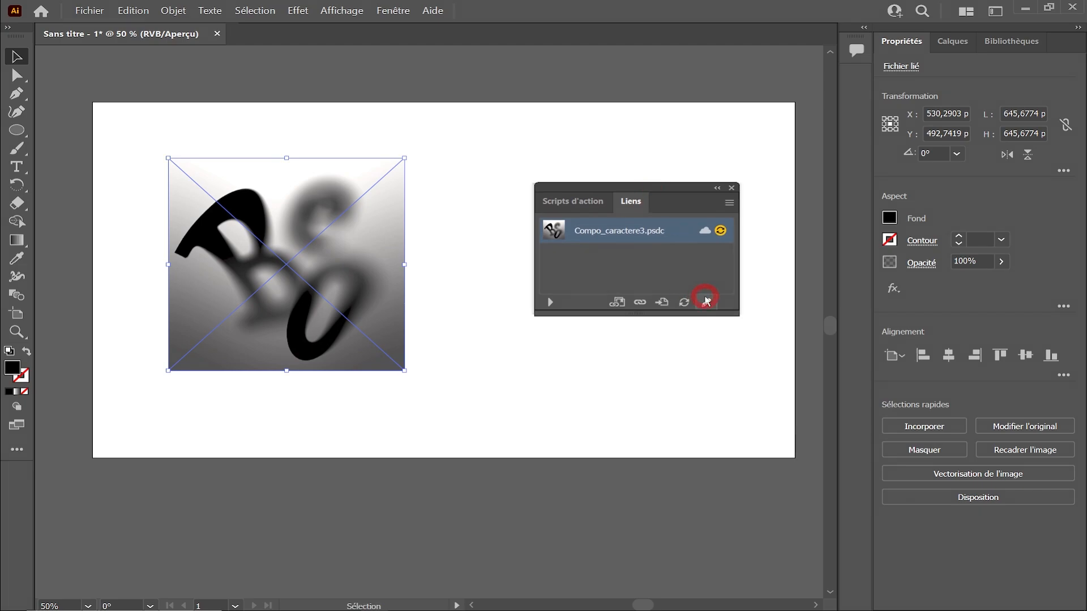
{"action": "left_click", "coordinate": [683, 303]}
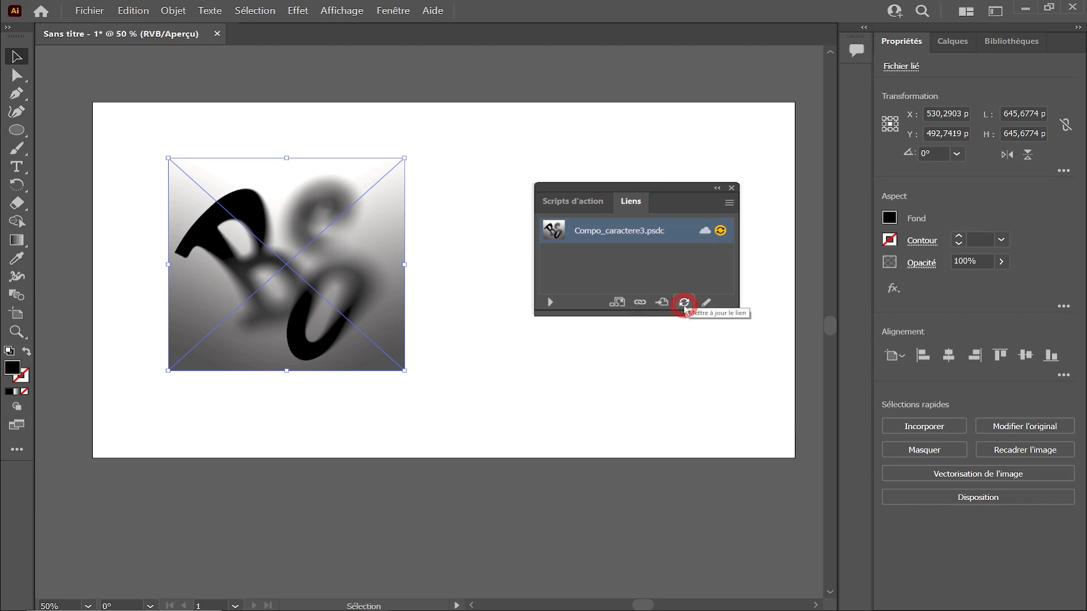
{"action": "left_click", "coordinate": [446, 267]}
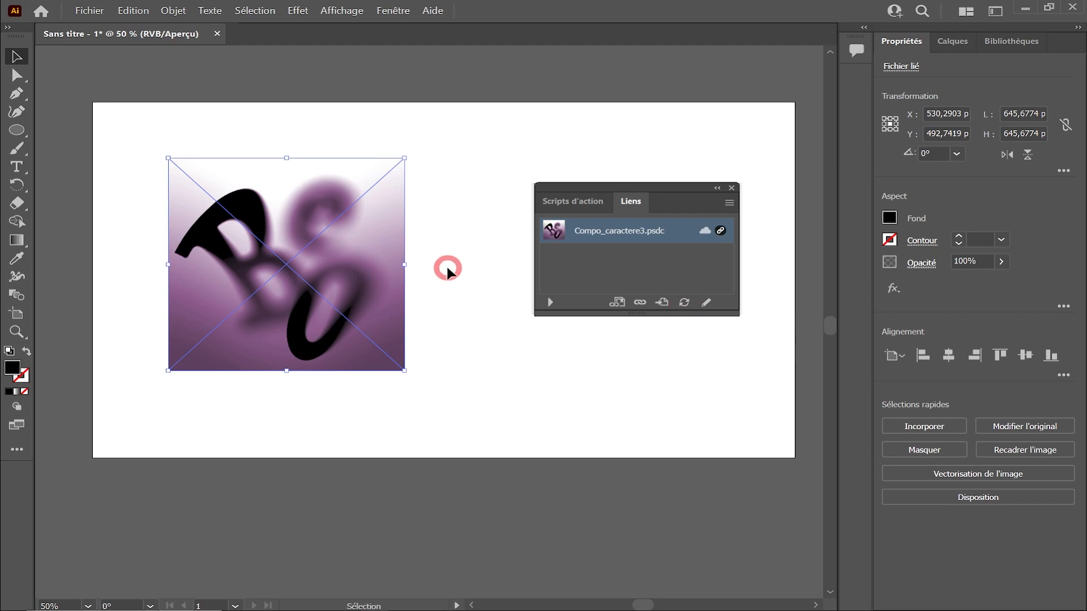
{"action": "left_click", "coordinate": [456, 234]}
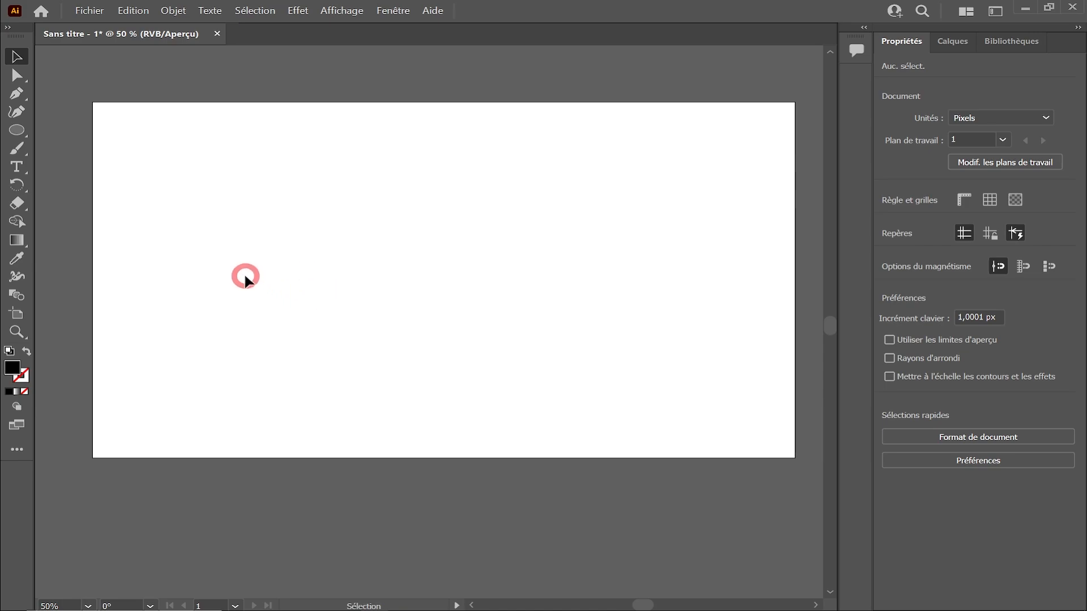
Step: Draw an open S-shaped path about 379 px wide with the Curvature tool, giving it a black stroke and no fill
{"action": "left_click", "coordinate": [17, 112]}
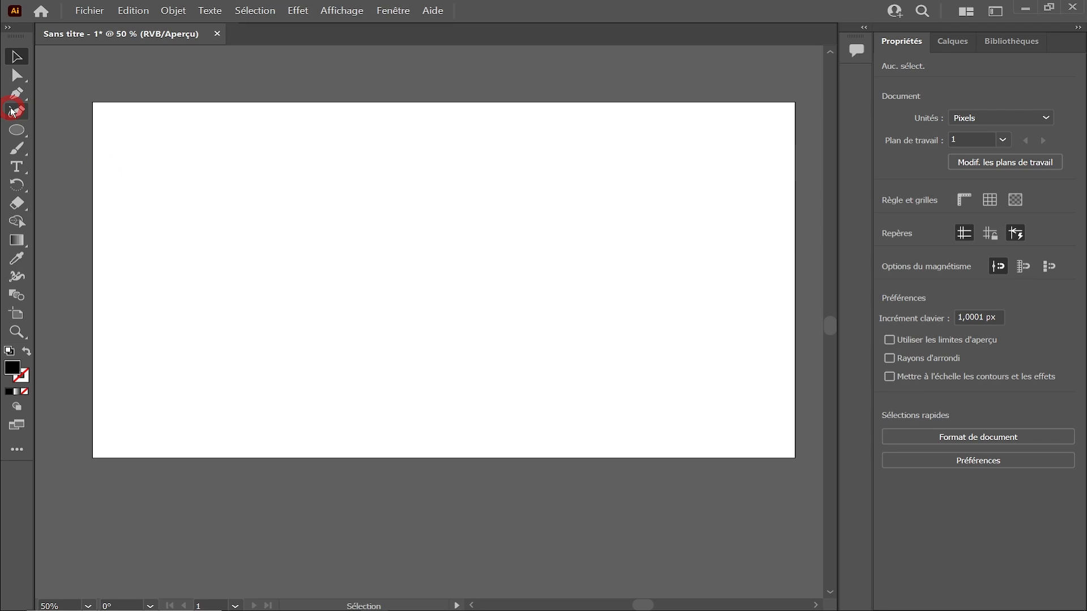
{"action": "left_click", "coordinate": [451, 203]}
{"action": "left_click", "coordinate": [378, 226]}
{"action": "left_click", "coordinate": [429, 306]}
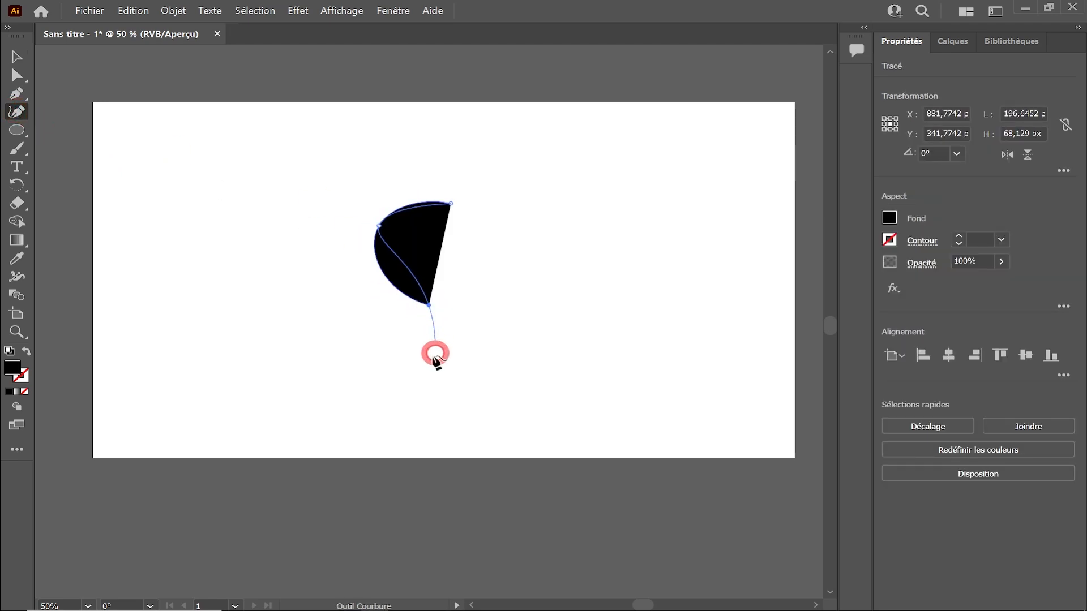
{"action": "left_click", "coordinate": [361, 374]}
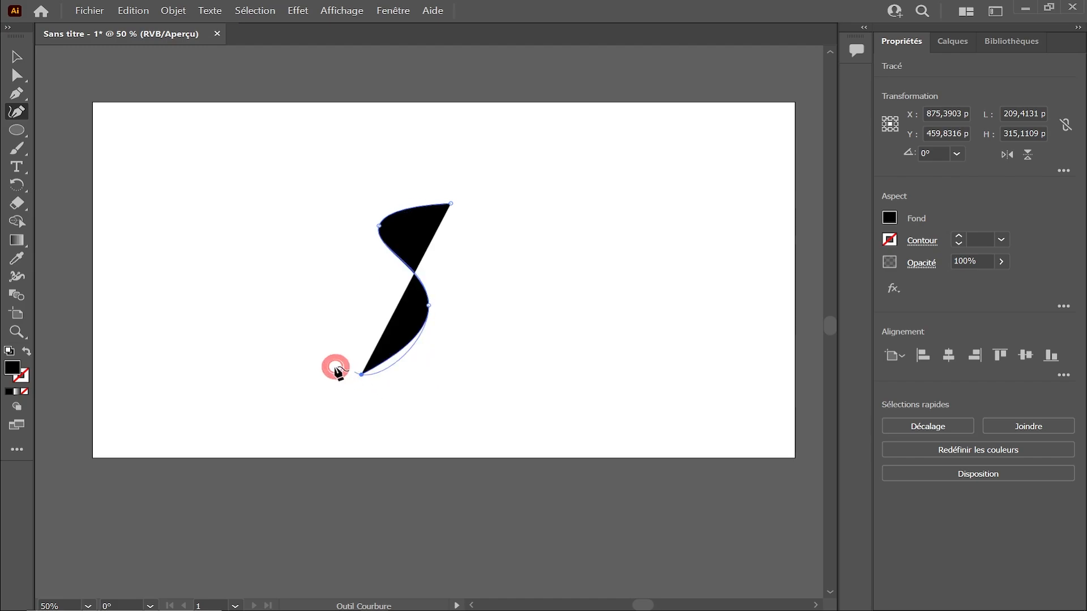
{"action": "left_click", "coordinate": [301, 355]}
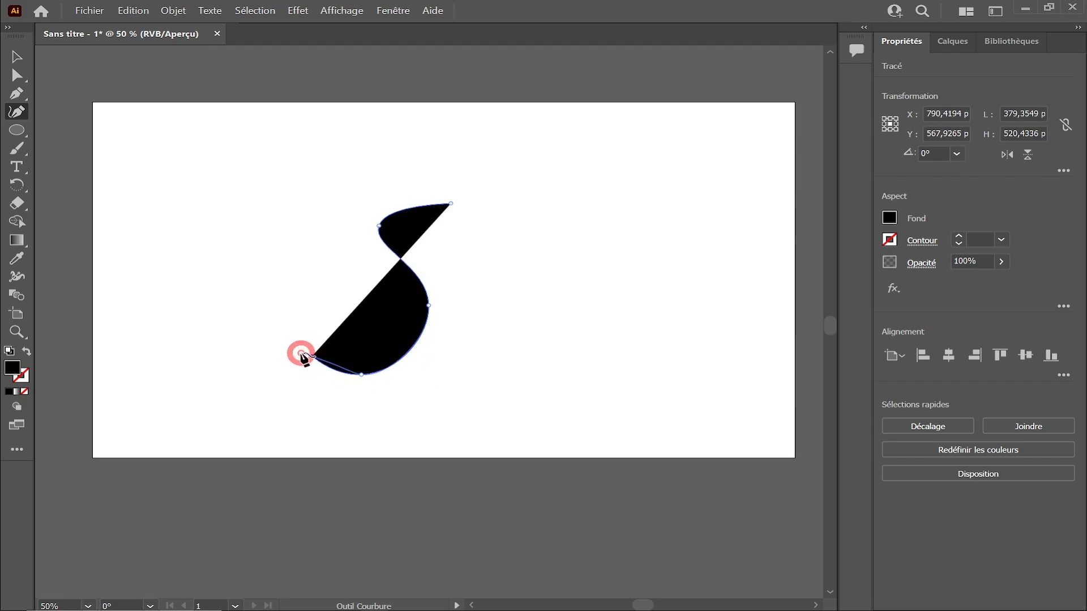
{"action": "left_click", "coordinate": [26, 351]}
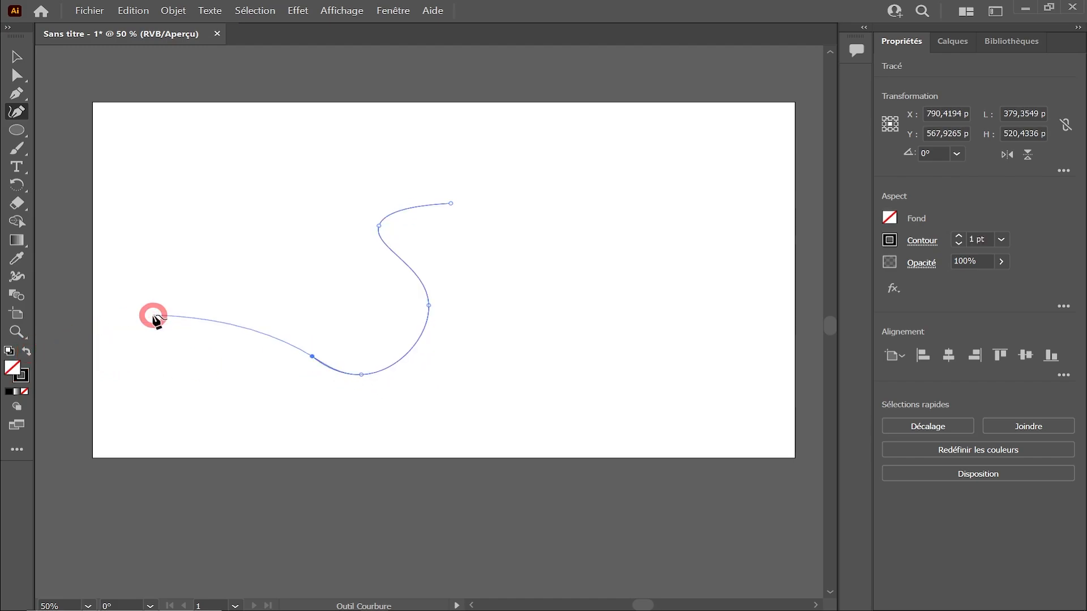
{"action": "key", "text": "Escape"}
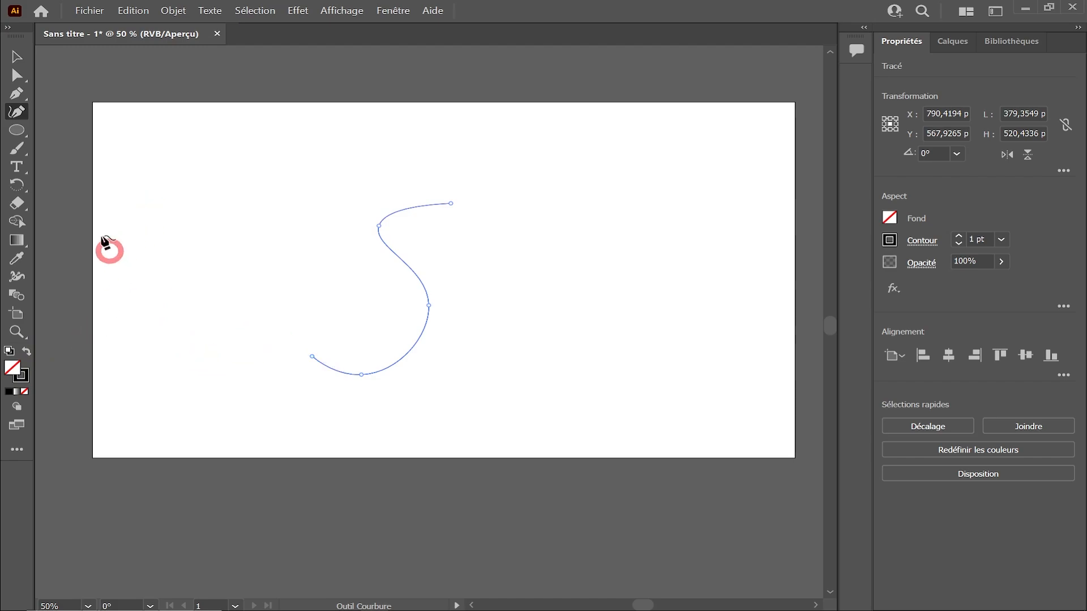
Step: Select the S-shaped path and increase its stroke weight to 114 pt
{"action": "left_click", "coordinate": [16, 57]}
{"action": "left_click", "coordinate": [959, 237]}
{"action": "left_click", "coordinate": [959, 237]}
{"action": "left_click", "coordinate": [959, 237]}
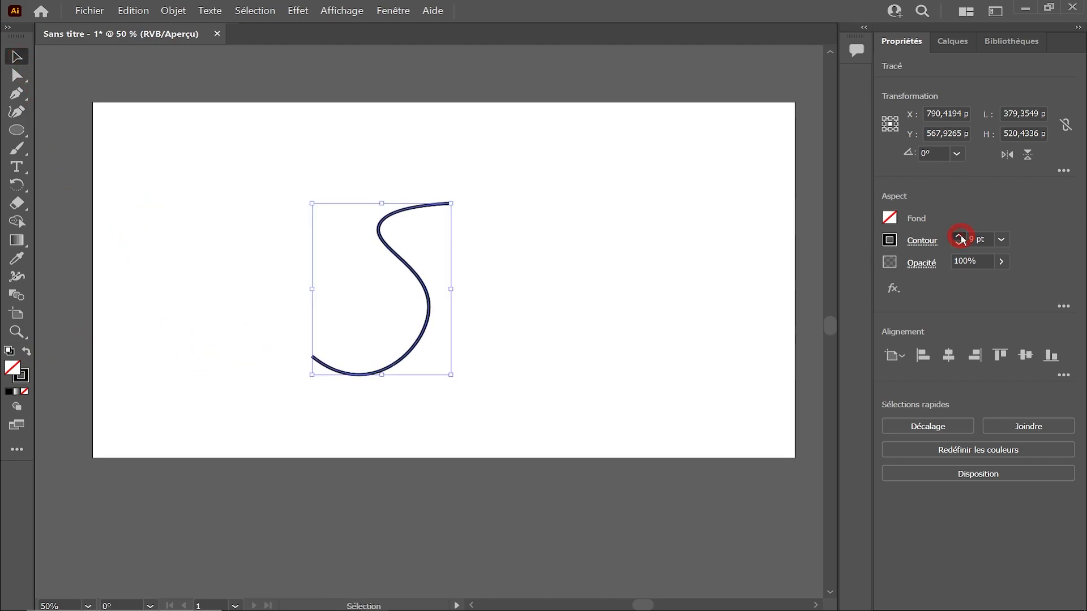
{"action": "left_click", "coordinate": [959, 236]}
{"action": "left_click", "coordinate": [959, 236]}
{"action": "left_click", "coordinate": [959, 236]}
{"action": "left_click", "coordinate": [959, 236]}
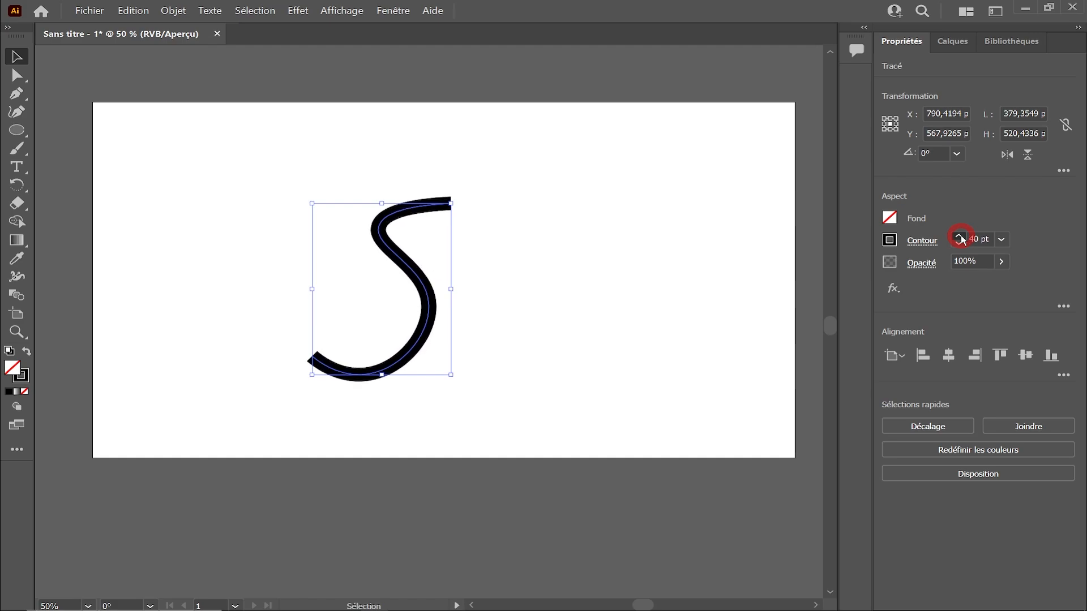
{"action": "left_click", "coordinate": [959, 236]}
{"action": "left_click", "coordinate": [959, 236]}
{"action": "left_click", "coordinate": [959, 237]}
{"action": "left_click", "coordinate": [959, 237]}
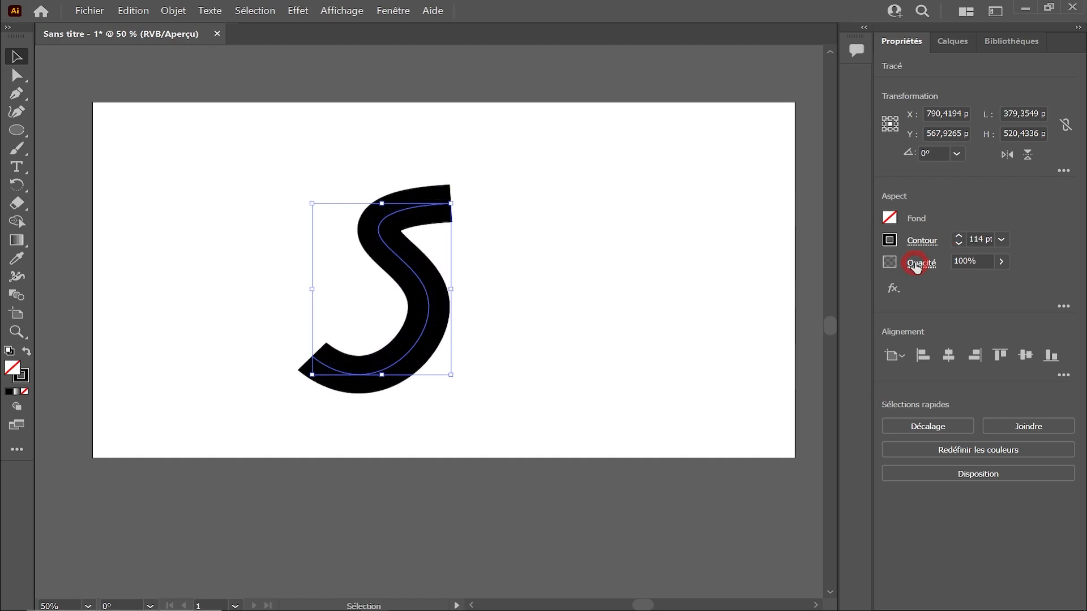
Step: Apply the variable width profile that tapers to a point at both ends to the S-shaped stroke
{"action": "left_click", "coordinate": [921, 240]}
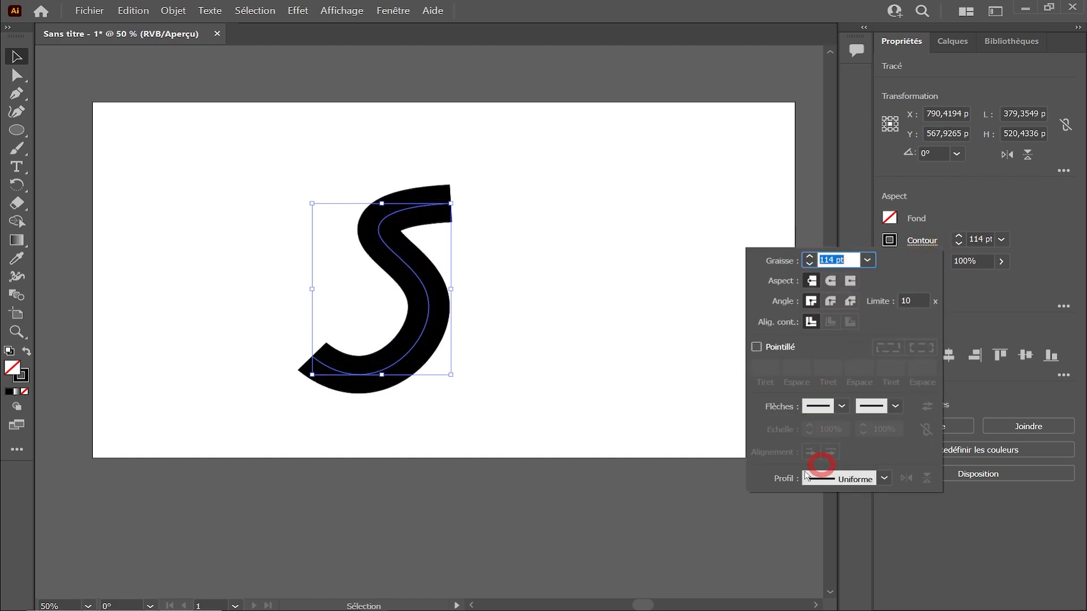
{"action": "left_click", "coordinate": [884, 478]}
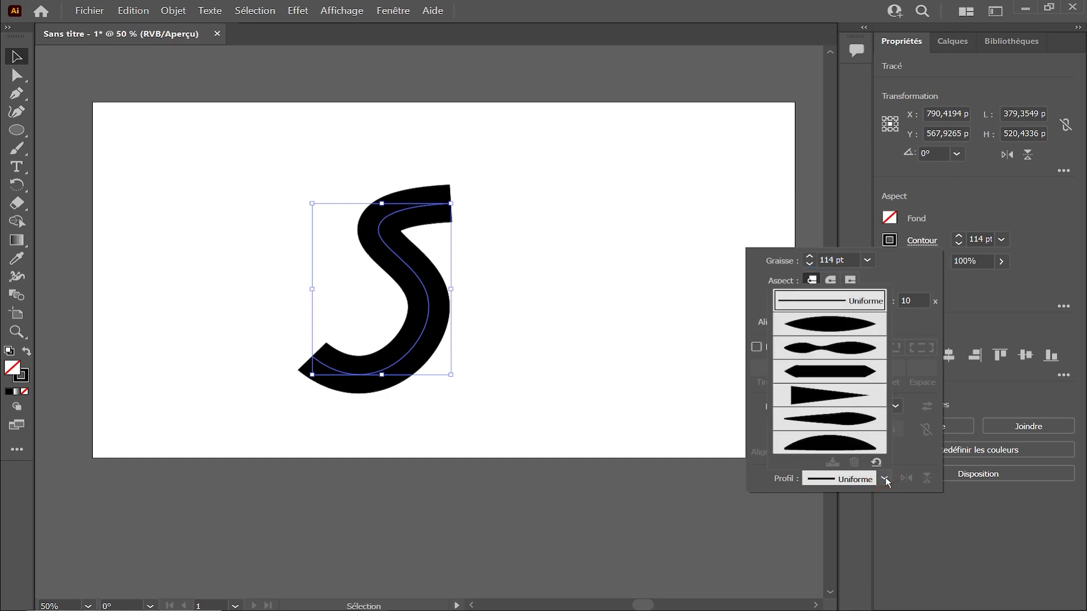
{"action": "left_click", "coordinate": [823, 327]}
{"action": "left_click", "coordinate": [460, 304]}
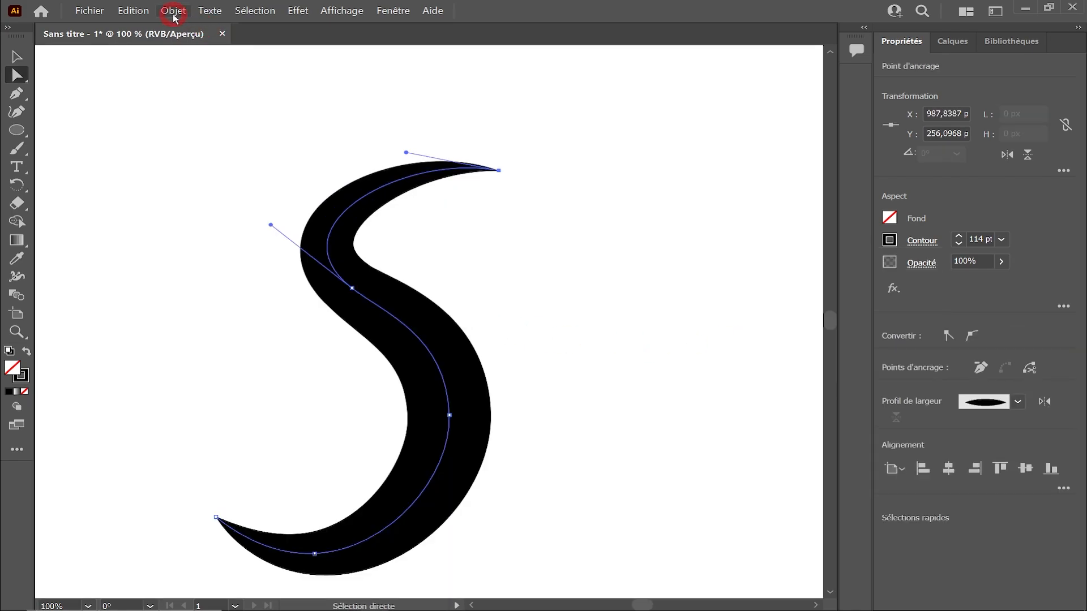
Step: Outline the S-shaped variable-width stroke with Vectoriser le contour
{"action": "left_click", "coordinate": [173, 10]}
{"action": "mouse_move", "coordinate": [226, 255]}
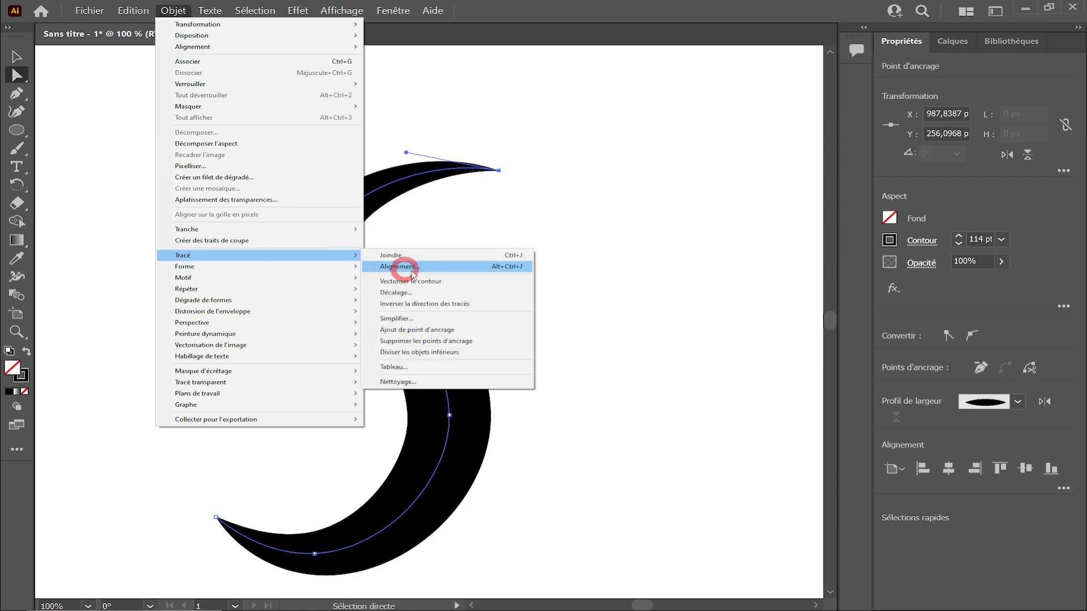
{"action": "left_click", "coordinate": [417, 281]}
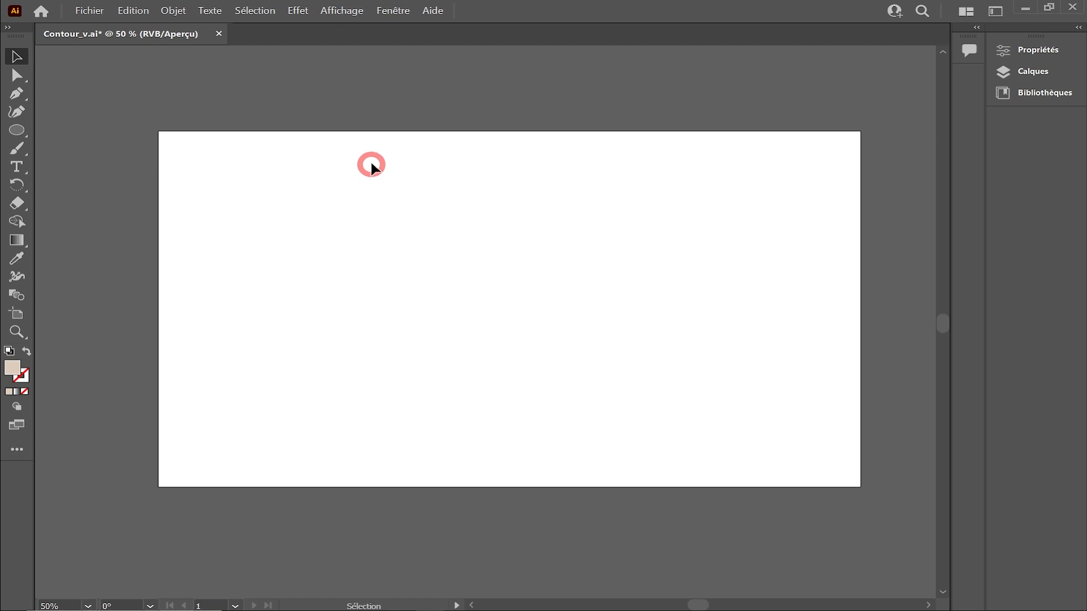
Step: Show the 3D et matières settings in Contour_v.ai and place them over the artboard's right part
{"action": "left_click", "coordinate": [395, 11]}
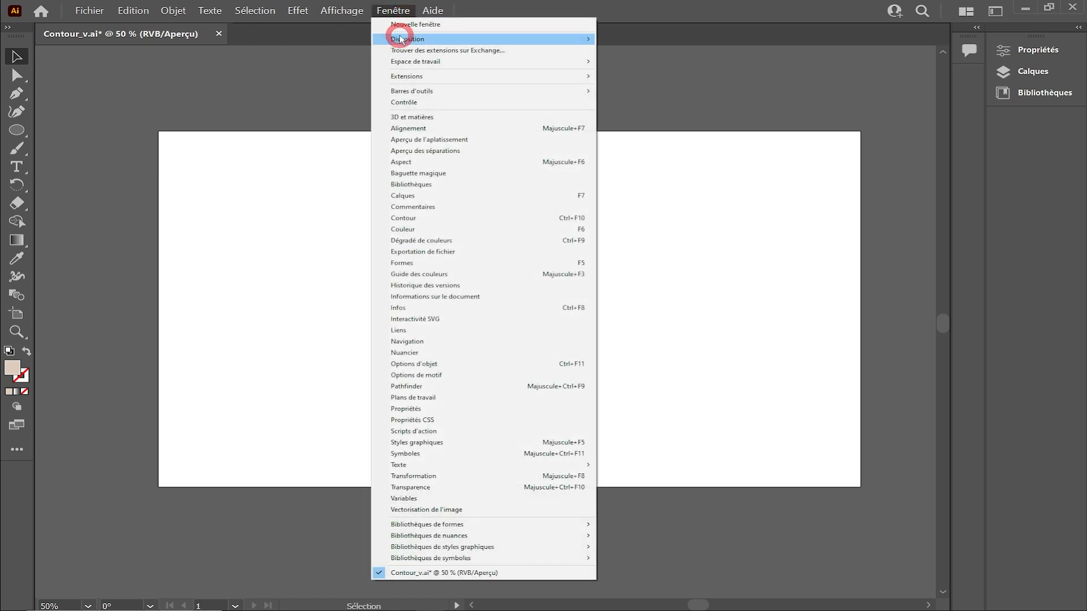
{"action": "left_click", "coordinate": [440, 268]}
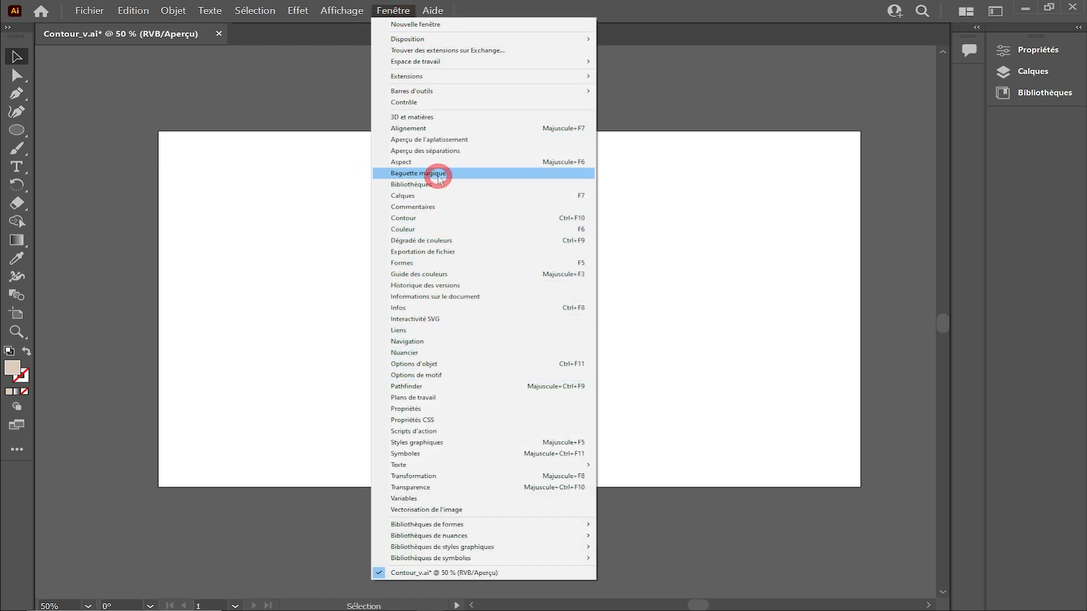
{"action": "left_click", "coordinate": [430, 122]}
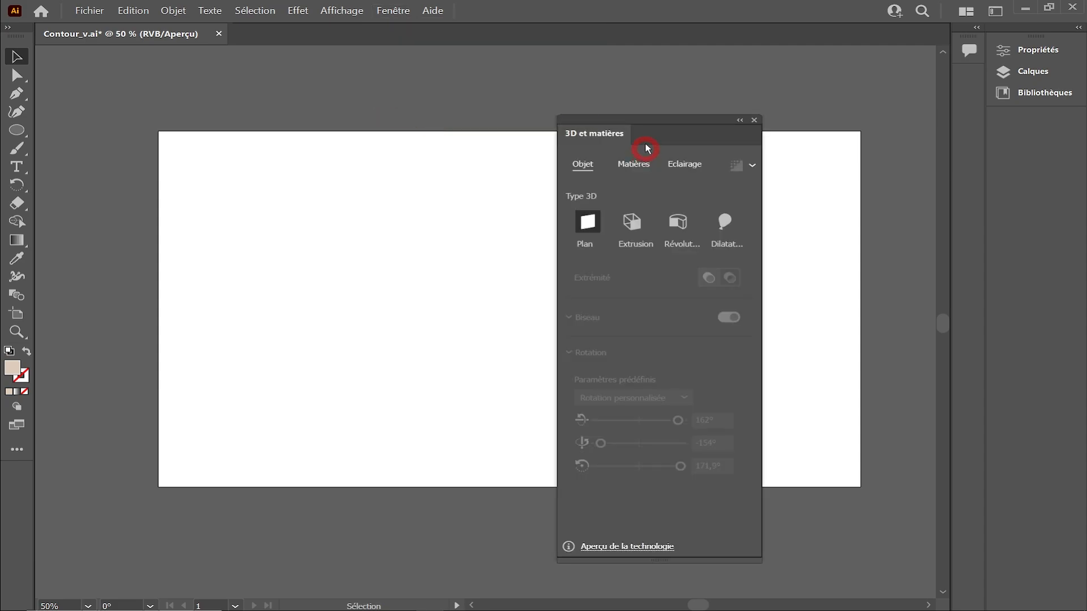
{"action": "left_click_drag", "start_coordinate": [645, 145], "coordinate": [776, 85]}
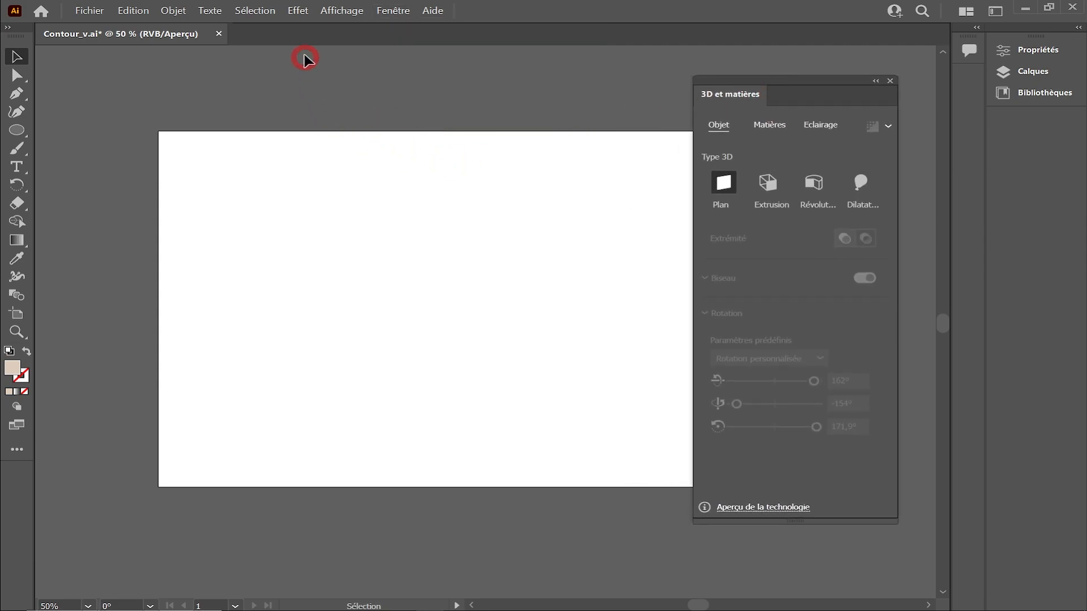
Step: Examine the available 3D et matières effects, including the older ones grouped under 3D (Classique)
{"action": "left_click", "coordinate": [298, 10]}
{"action": "left_click", "coordinate": [306, 71]}
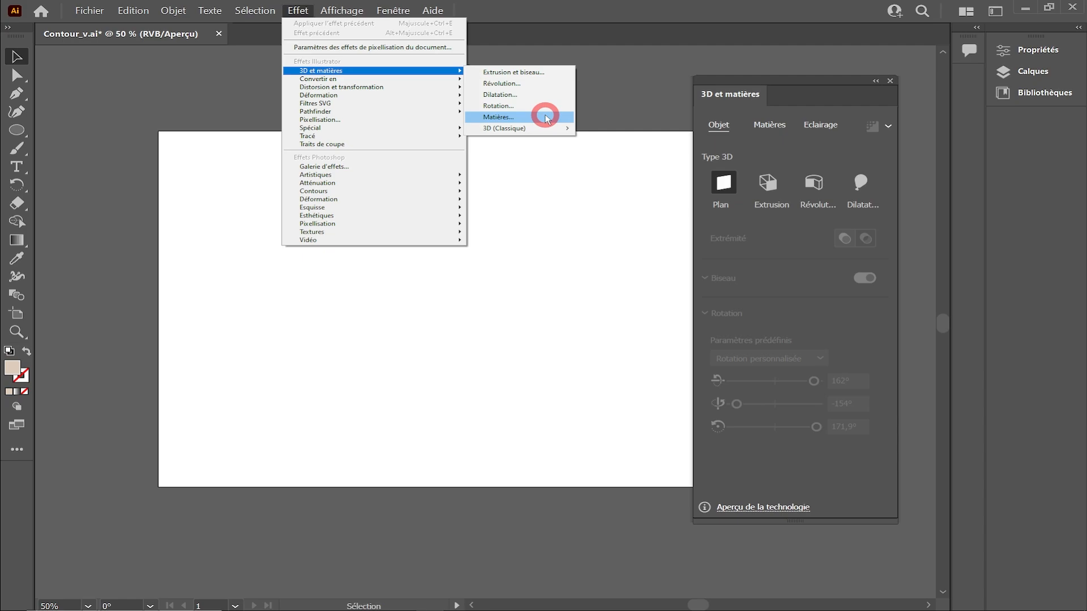
{"action": "mouse_move", "coordinate": [541, 130]}
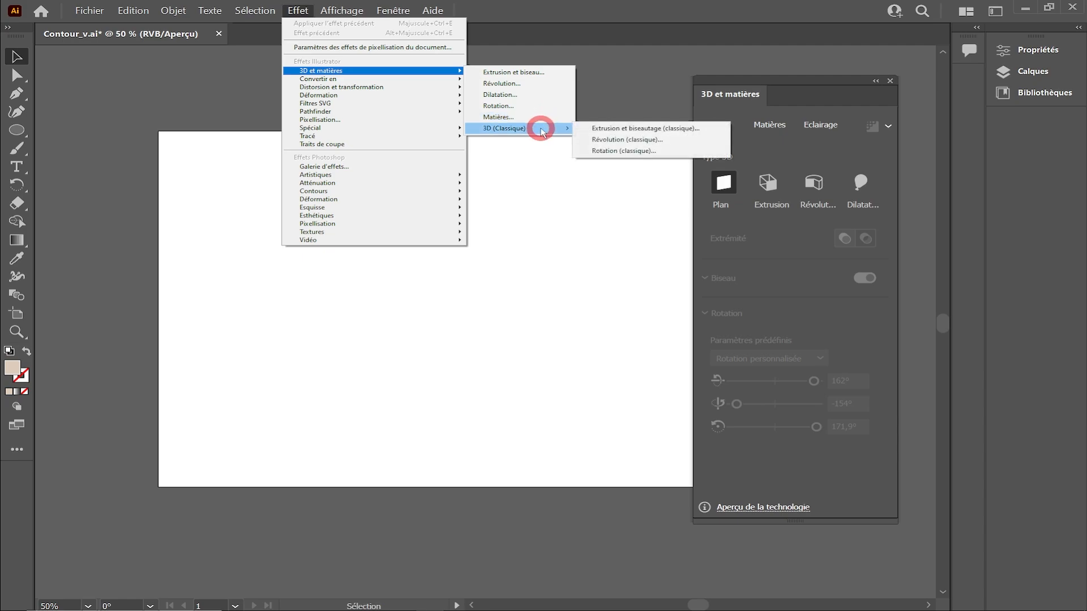
{"action": "left_click", "coordinate": [735, 143]}
{"action": "left_click_drag", "start_coordinate": [782, 83], "coordinate": [770, 74]}
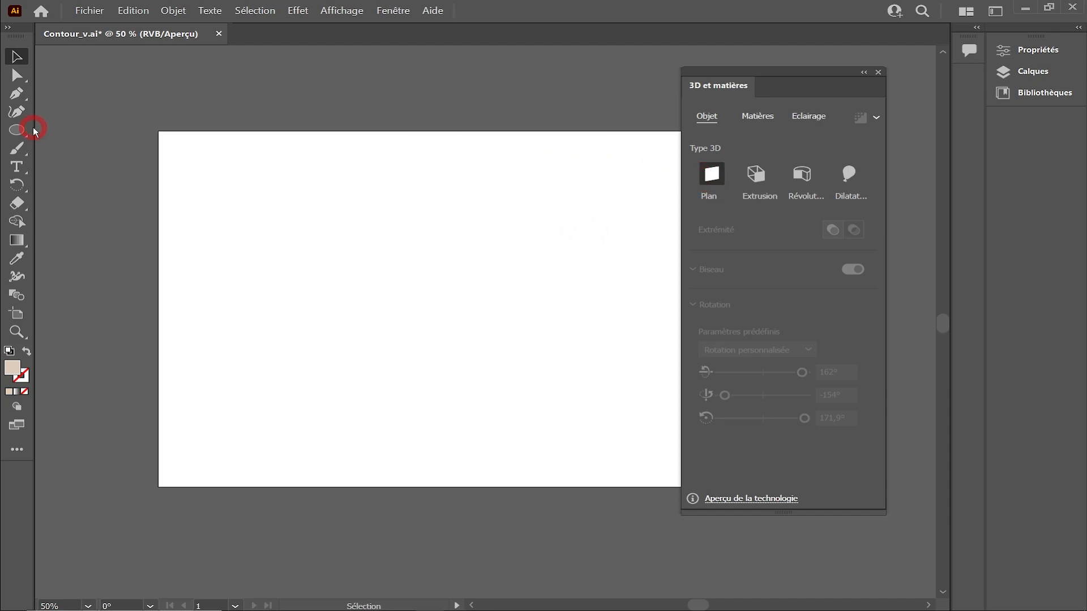
Step: Draw a beige rectangle on the artboard with an elliptical opening in its middle
{"action": "left_click_drag", "start_coordinate": [17, 130], "coordinate": [67, 137]}
{"action": "left_click", "coordinate": [67, 135]}
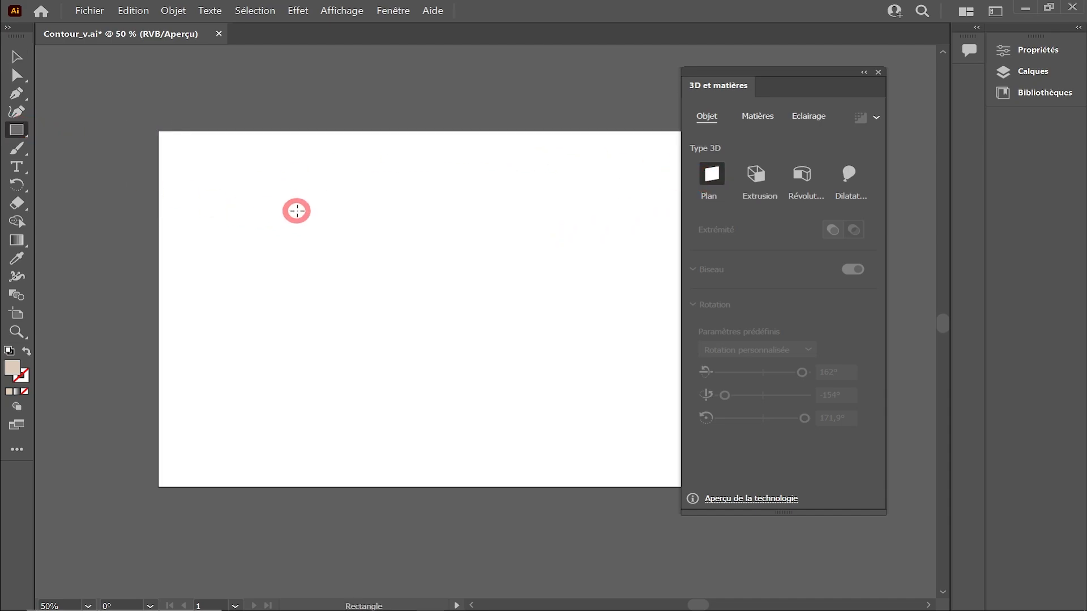
{"action": "mouse_move", "coordinate": [283, 194]}
{"action": "left_mouse_down"}
{"action": "mouse_move", "coordinate": [432, 376]}
{"action": "mouse_move", "coordinate": [446, 372]}
{"action": "left_mouse_up"}
{"action": "left_click_drag", "start_coordinate": [17, 130], "coordinate": [68, 153]}
{"action": "left_click", "coordinate": [68, 153]}
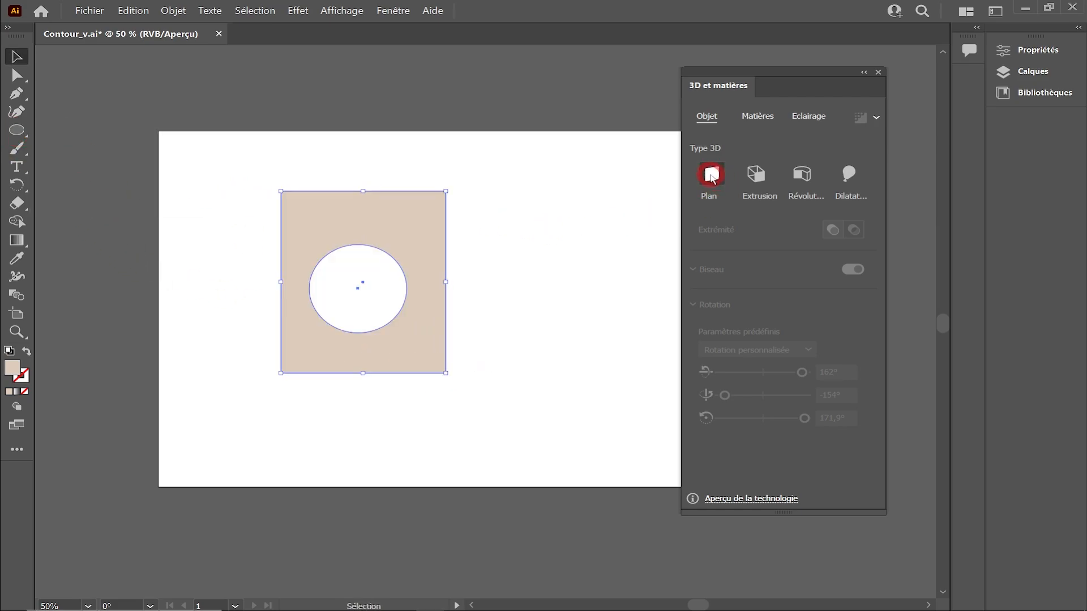
Step: Apply the Plan 3D type to the pierced rectangle and review the rotation presets, keeping Hors axe avant
{"action": "left_click", "coordinate": [712, 177]}
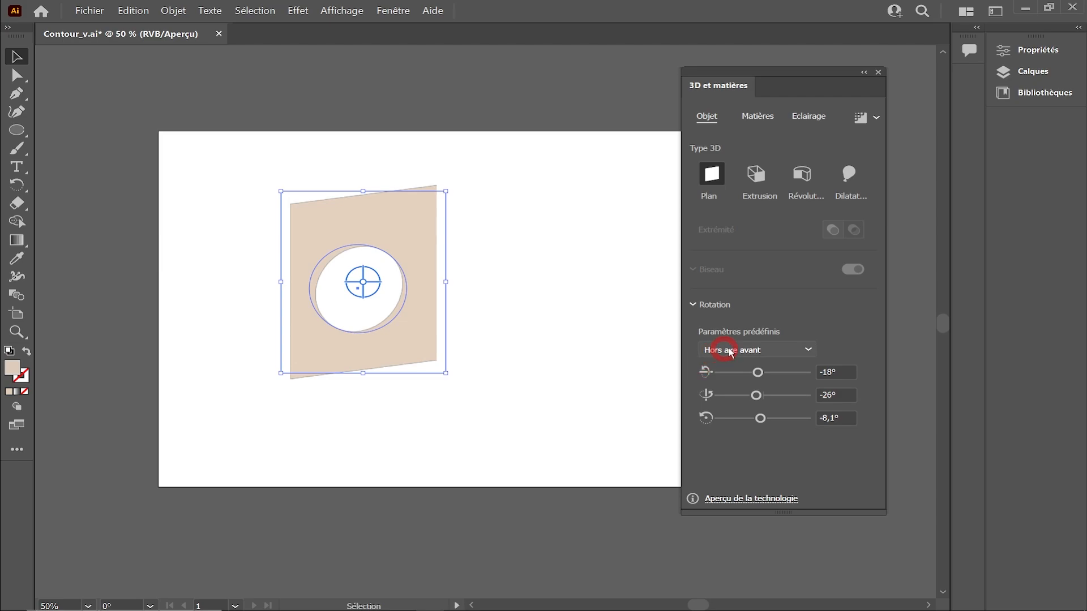
{"action": "left_click", "coordinate": [785, 351]}
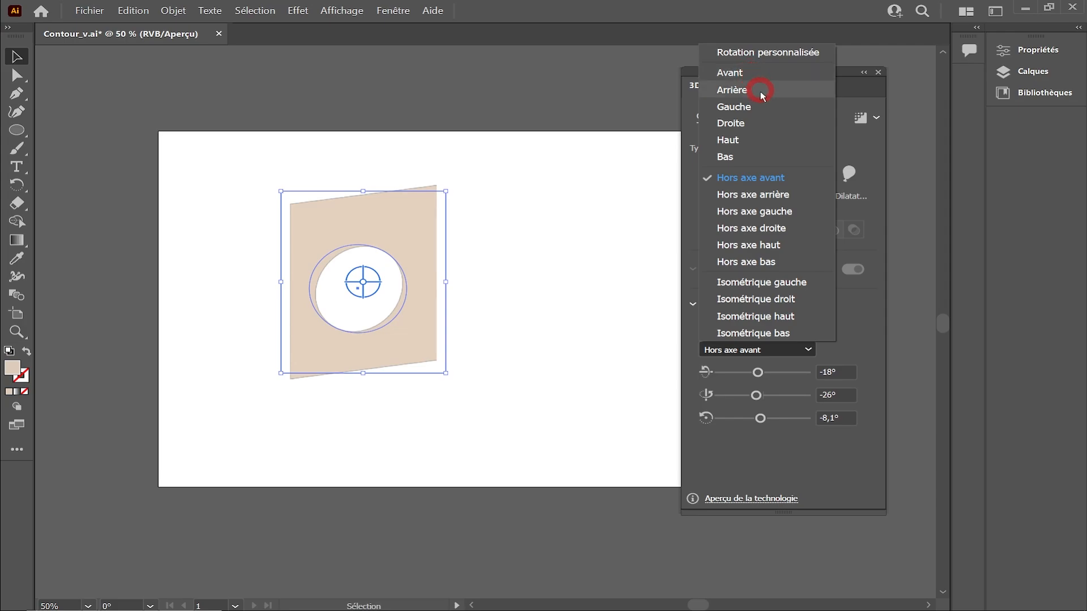
{"action": "left_click", "coordinate": [854, 313]}
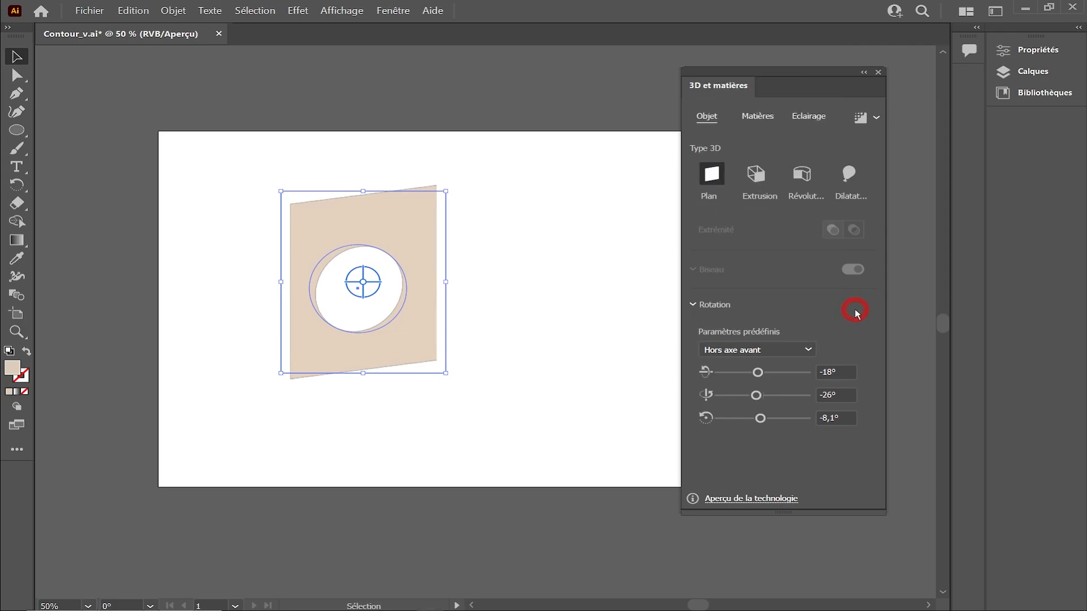
Step: Rotate the 3D plane freely in space to about 0.6° on X, -35° on Y and -3° on Z
{"action": "left_click_drag", "start_coordinate": [756, 372], "coordinate": [753, 377]}
{"action": "left_click", "coordinate": [374, 281]}
{"action": "left_click_drag", "start_coordinate": [374, 282], "coordinate": [347, 286]}
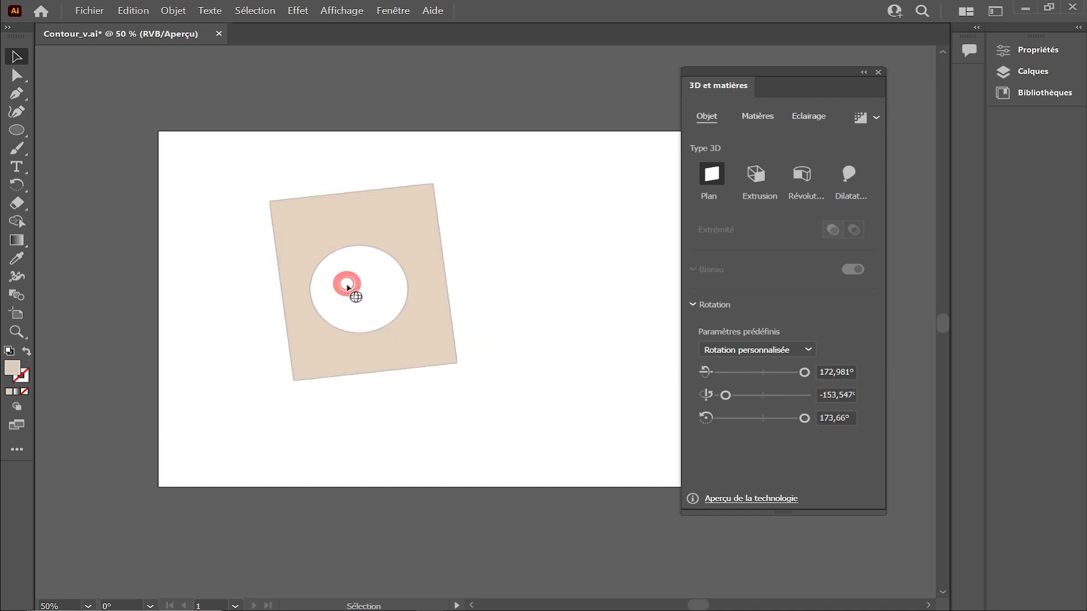
{"action": "left_click_drag", "start_coordinate": [368, 283], "coordinate": [463, 259]}
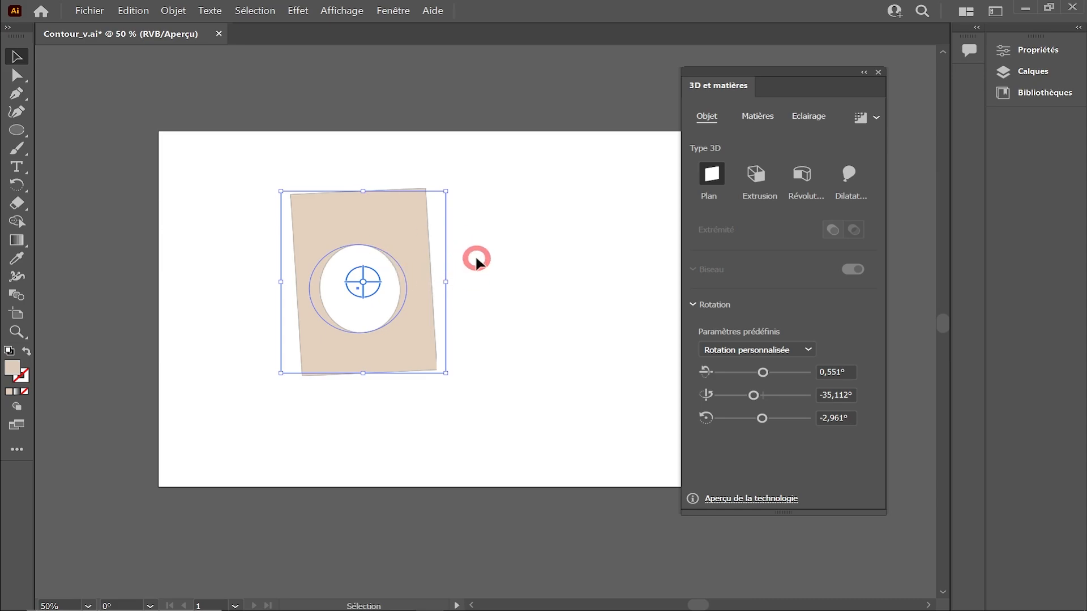
Step: Apply the Extrusion 3D type to the pierced rectangle with a depth of 130 px, comparing hollow and solid ends and keeping solid
{"action": "left_click", "coordinate": [699, 179]}
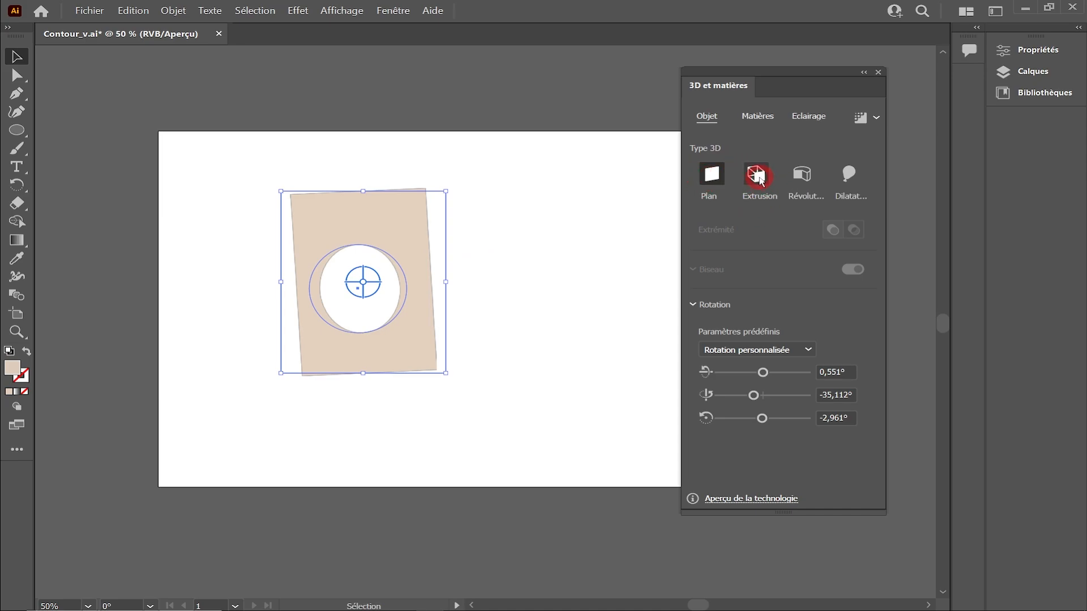
{"action": "left_click", "coordinate": [759, 175]}
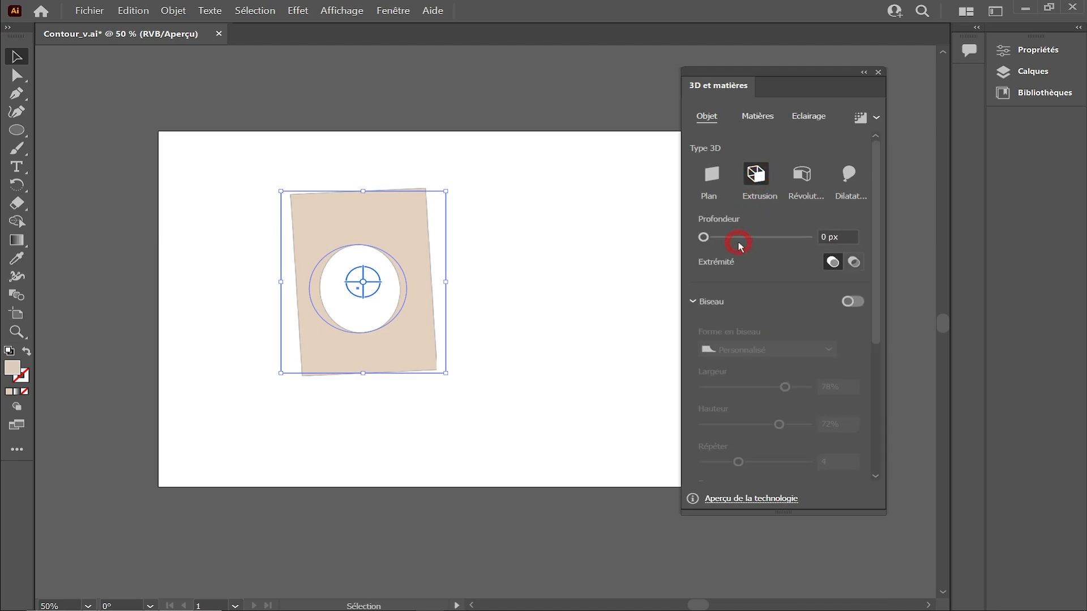
{"action": "left_click_drag", "start_coordinate": [704, 241], "coordinate": [710, 241]}
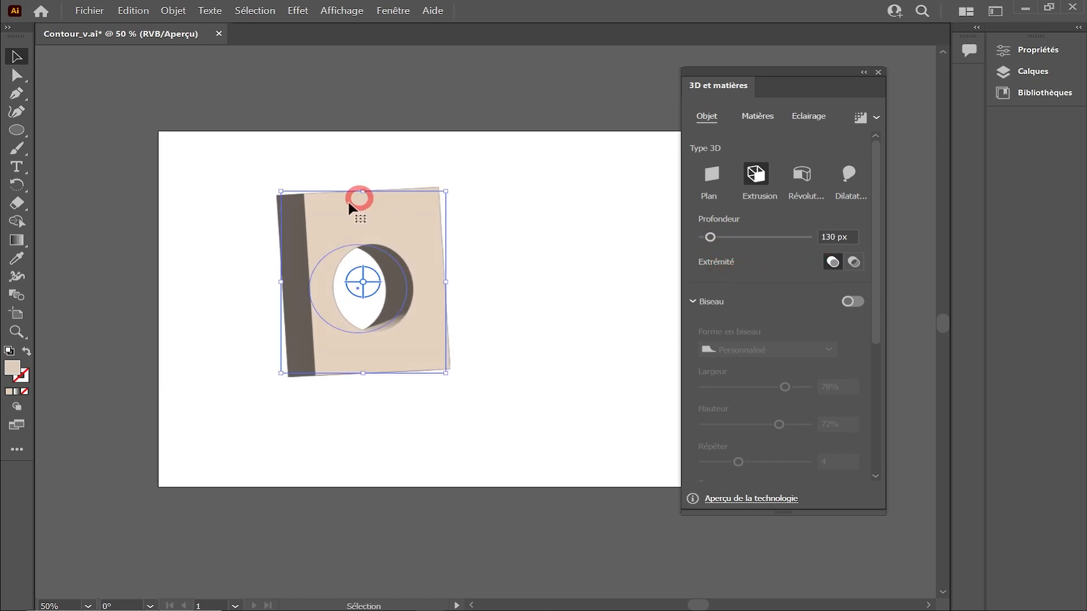
{"action": "left_click", "coordinate": [854, 262]}
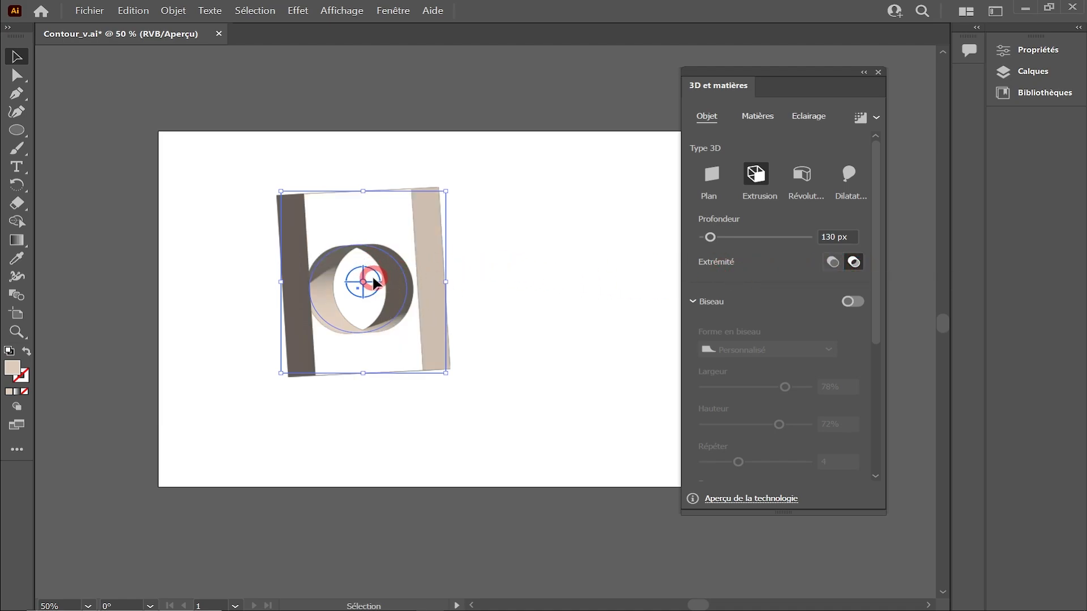
{"action": "left_click", "coordinate": [832, 262]}
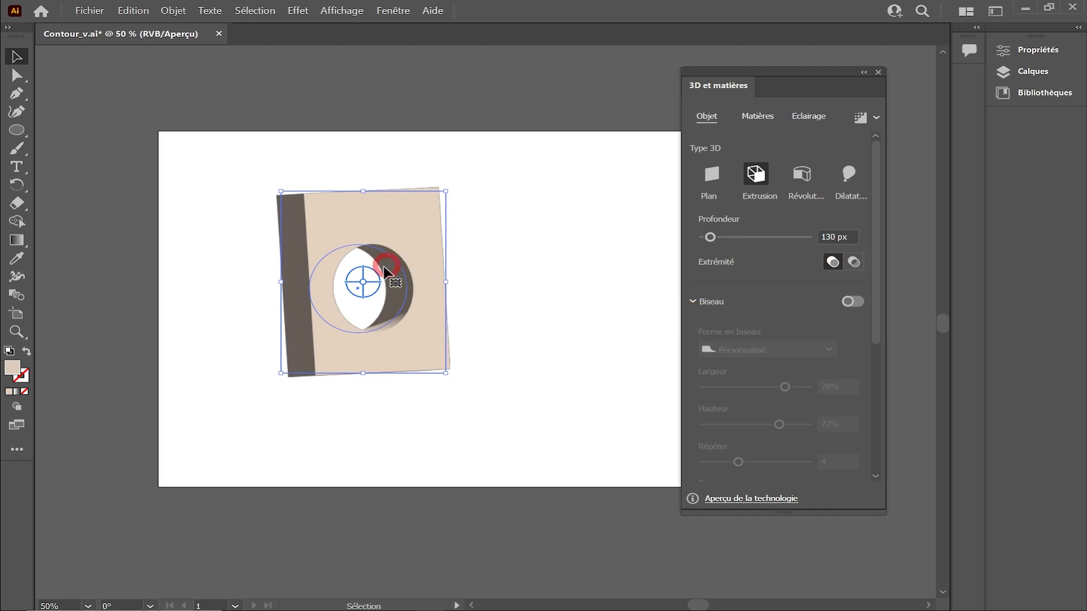
Step: Rotate the extruded block to 169° on X, 145° on Y and -158° on Z
{"action": "left_click_drag", "start_coordinate": [372, 284], "coordinate": [366, 284]}
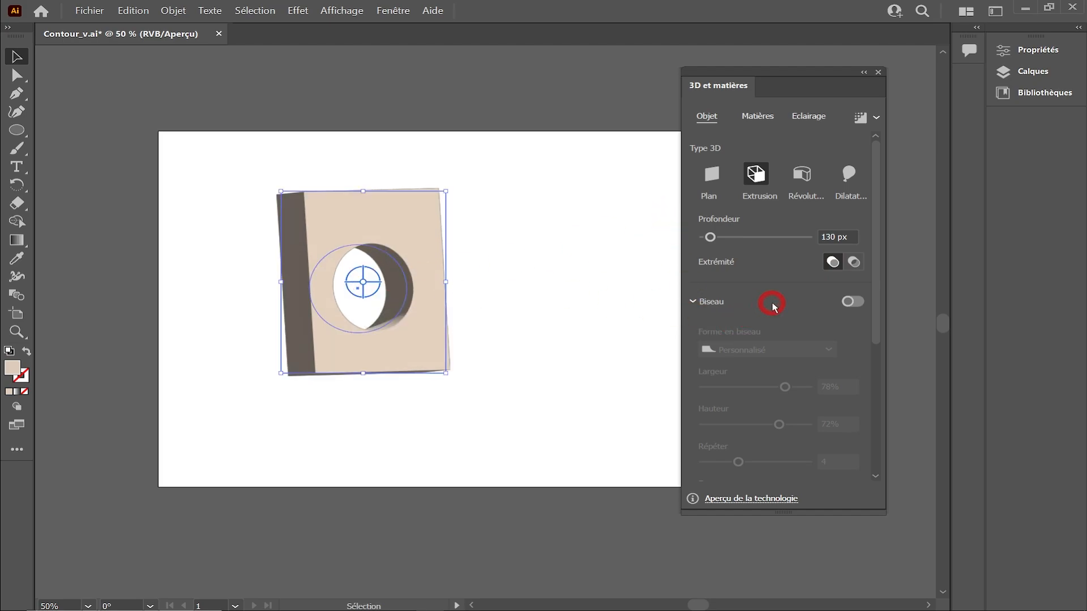
{"action": "scroll", "coordinate": [778, 309], "scroll_direction": "down", "scroll_amount": 5}
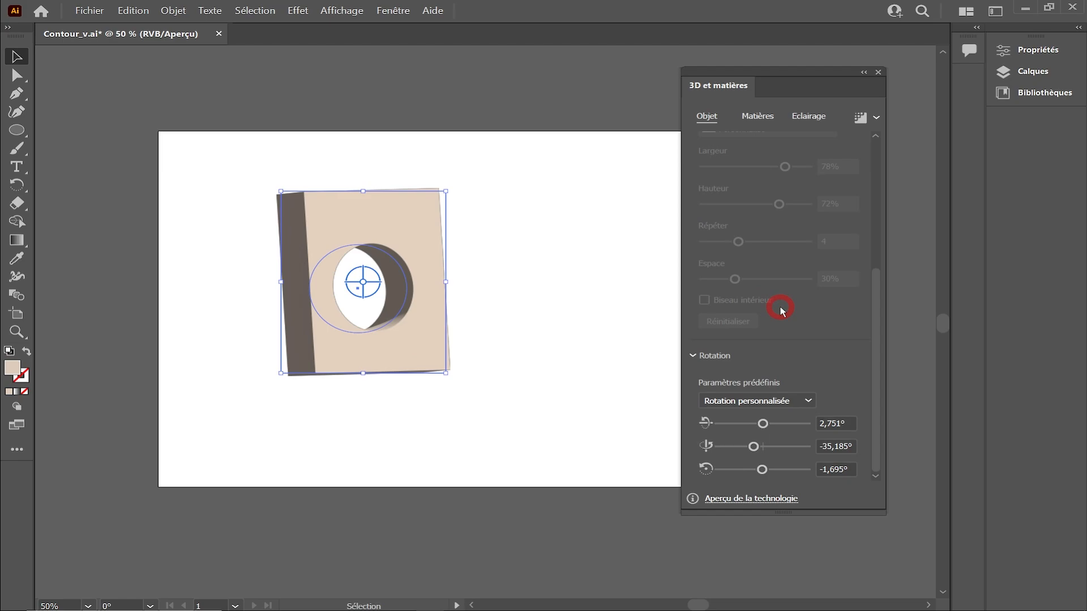
{"action": "left_click", "coordinate": [762, 424]}
{"action": "left_click_drag", "start_coordinate": [766, 447], "coordinate": [771, 447]}
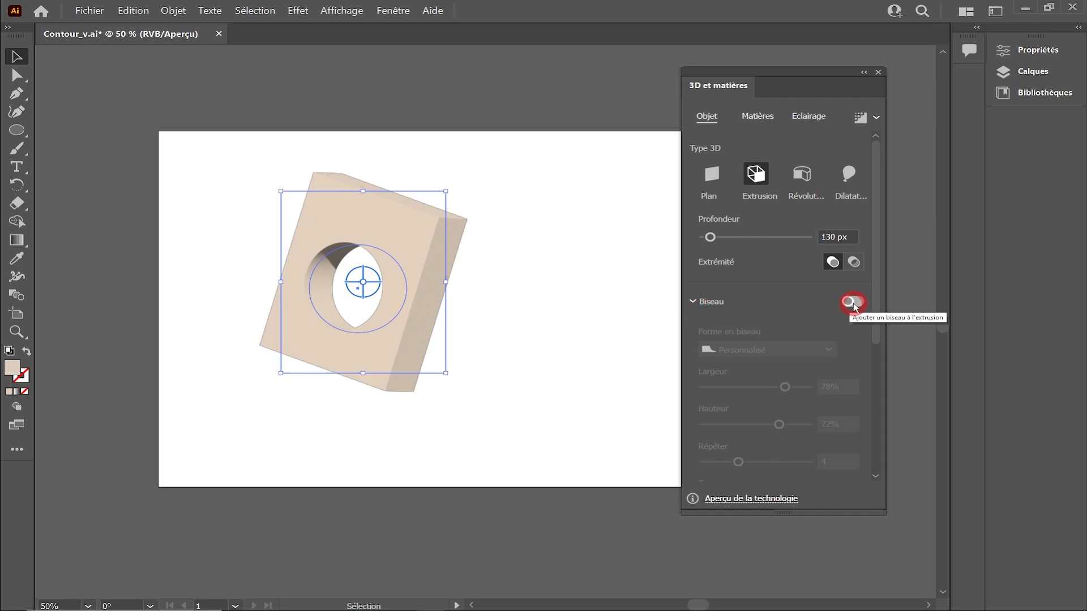
Step: Add a Classique bevel to the extrusion with a width of 40% and 3 repetitions
{"action": "left_click", "coordinate": [855, 305]}
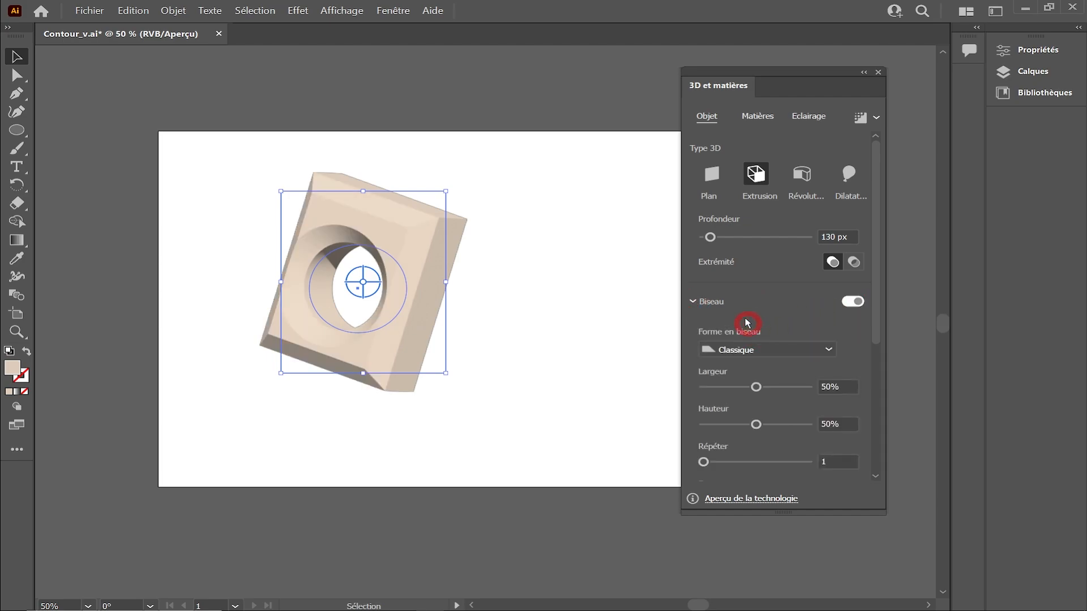
{"action": "left_click", "coordinate": [764, 356]}
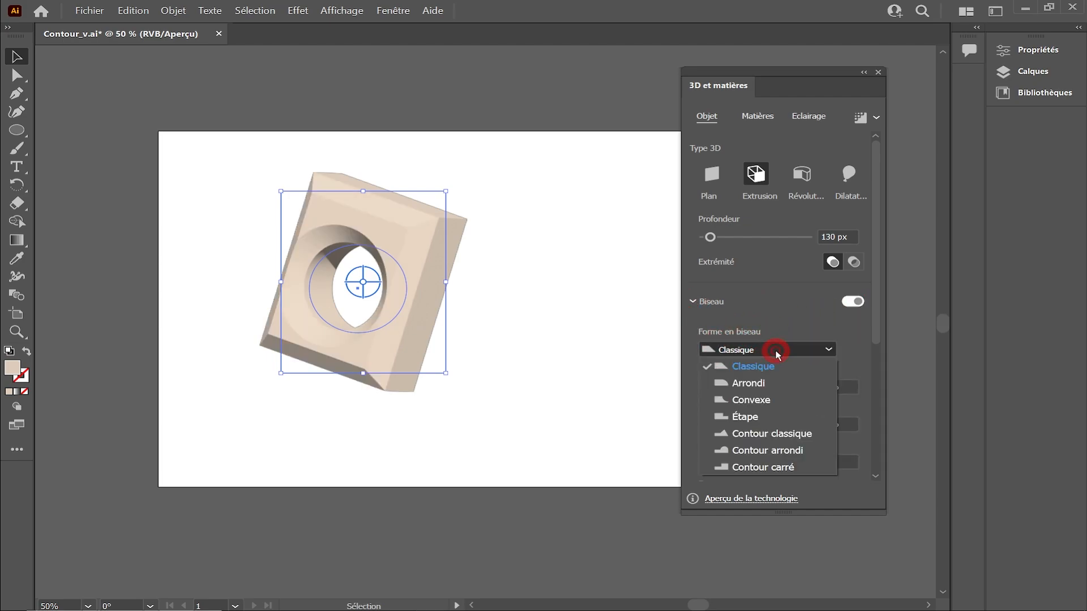
{"action": "left_click", "coordinate": [793, 330]}
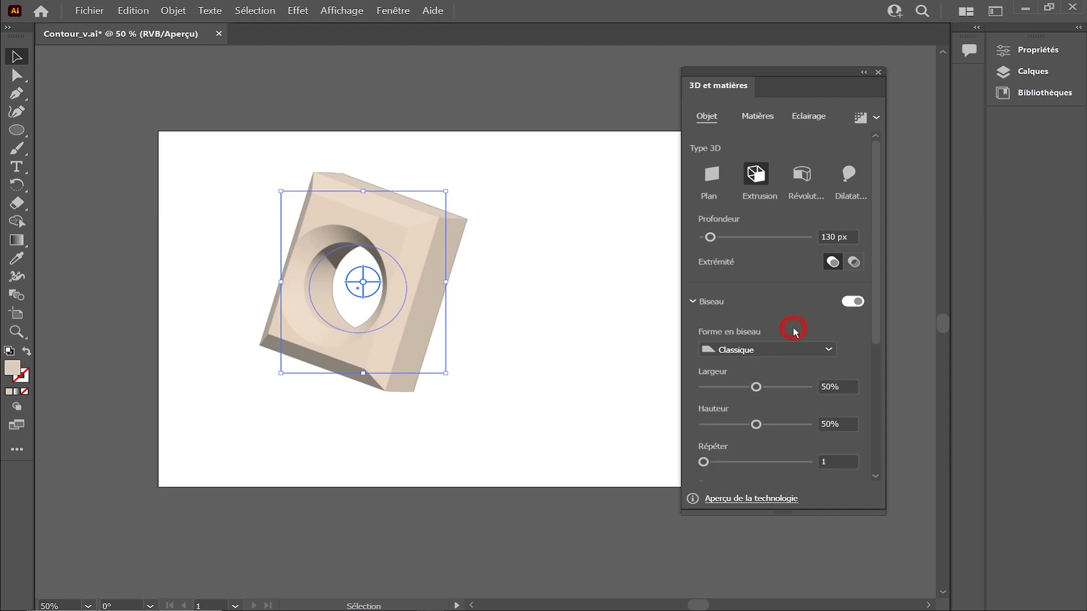
{"action": "left_click_drag", "start_coordinate": [759, 388], "coordinate": [755, 425]}
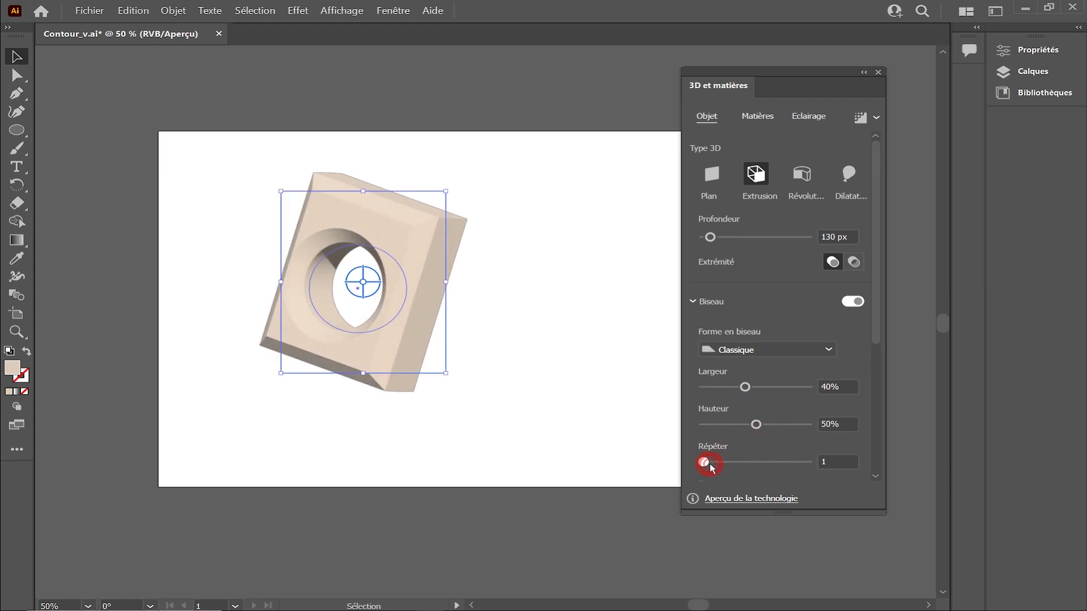
{"action": "left_click_drag", "start_coordinate": [710, 465], "coordinate": [727, 465]}
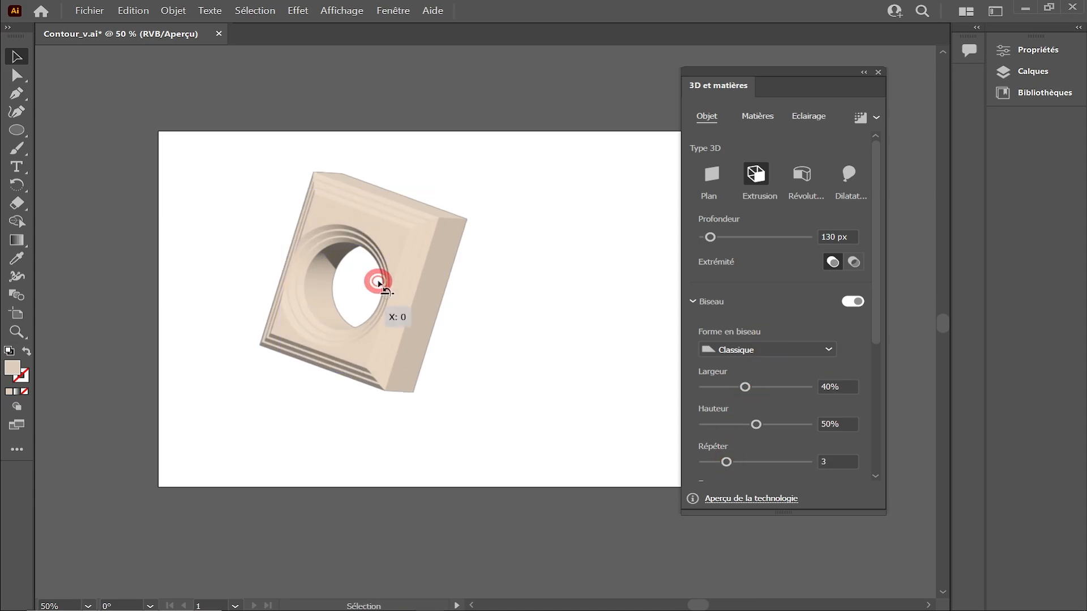
{"action": "scroll", "coordinate": [373, 251], "scroll_direction": "up", "scroll_amount": 2}
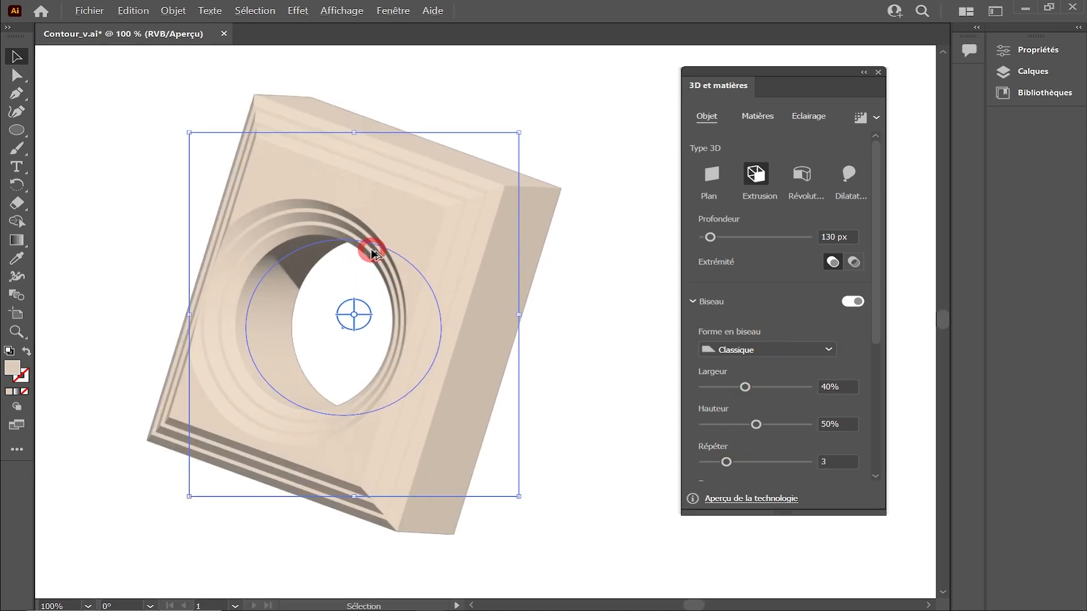
{"action": "scroll", "coordinate": [373, 250], "scroll_direction": "down", "scroll_amount": 1}
{"action": "scroll", "coordinate": [794, 315], "scroll_direction": "down", "scroll_amount": 2}
{"action": "scroll", "coordinate": [794, 315], "scroll_direction": "down", "scroll_amount": 2}
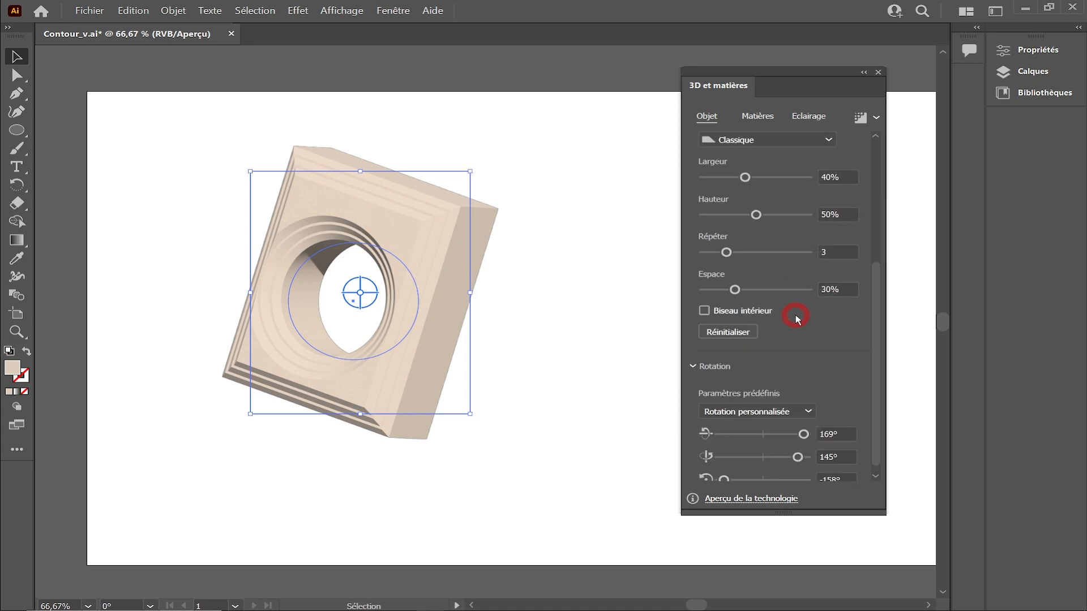
{"action": "scroll", "coordinate": [796, 315], "scroll_direction": "up", "scroll_amount": 4}
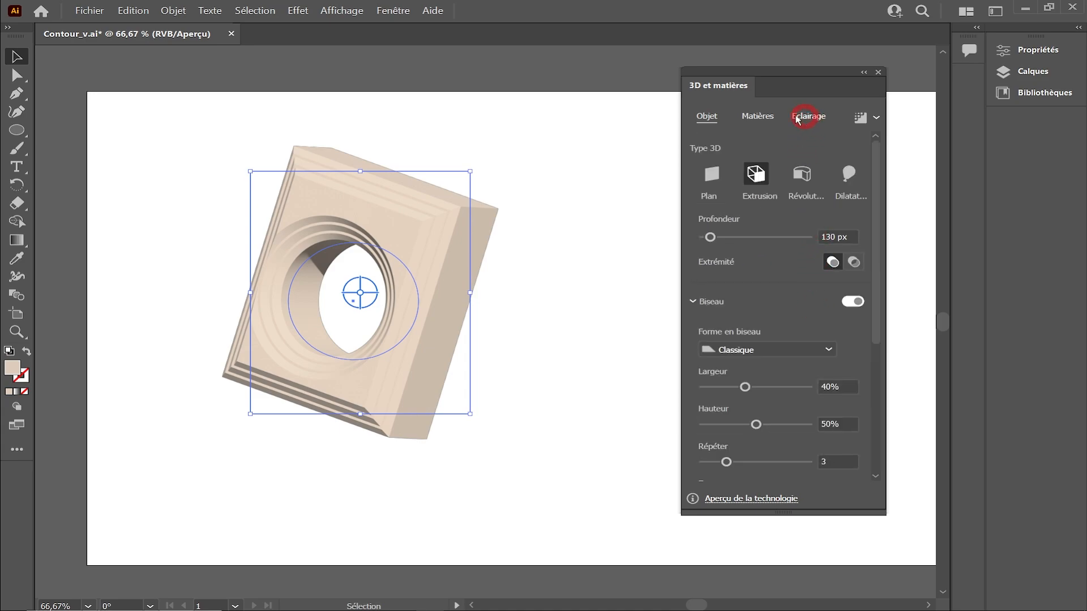
Step: Try the Diffusion, Haut gauche and Droite lighting presets on the block and return to Standard
{"action": "left_click", "coordinate": [808, 117]}
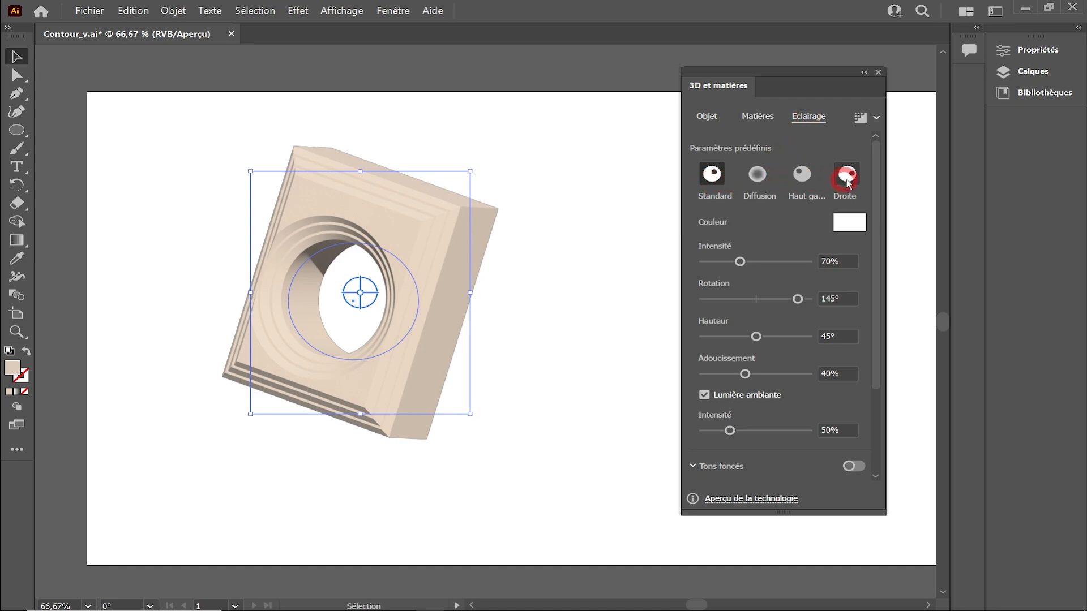
{"action": "left_click", "coordinate": [758, 175]}
{"action": "left_click", "coordinate": [801, 174]}
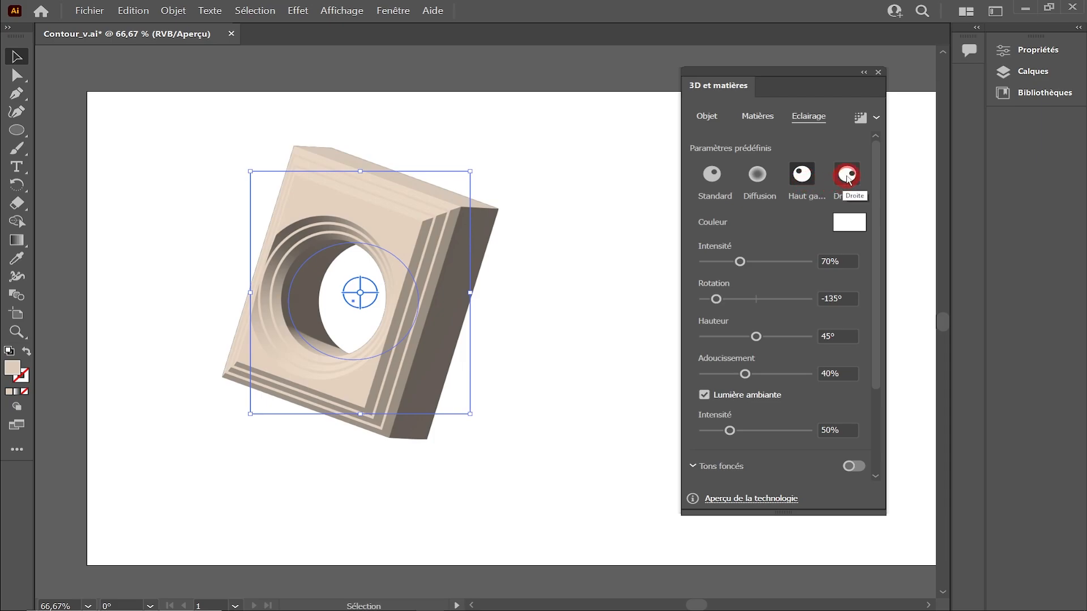
{"action": "left_click", "coordinate": [848, 177]}
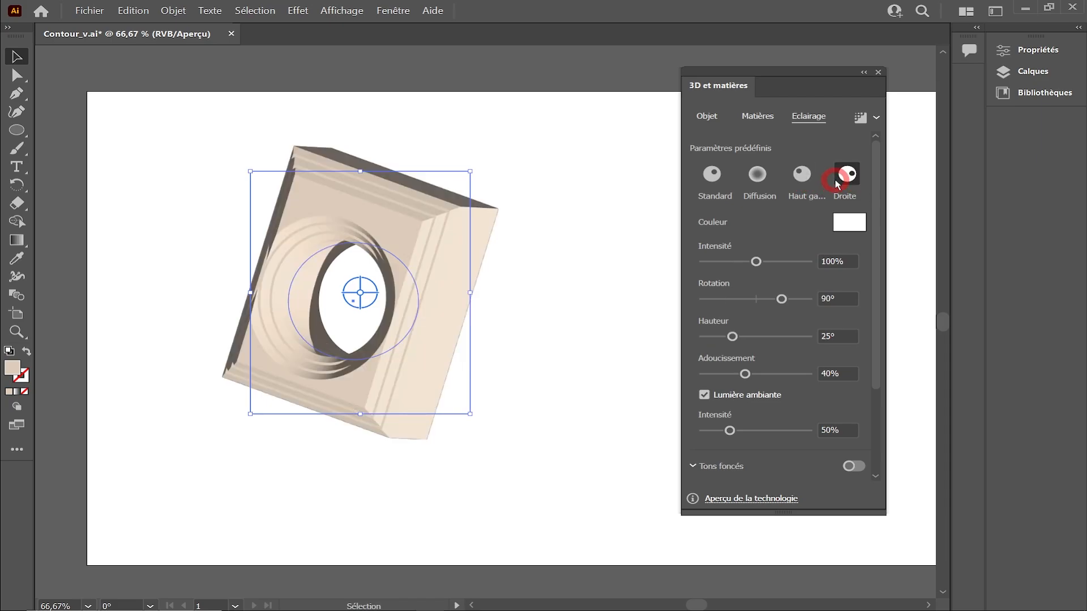
{"action": "left_click", "coordinate": [712, 175]}
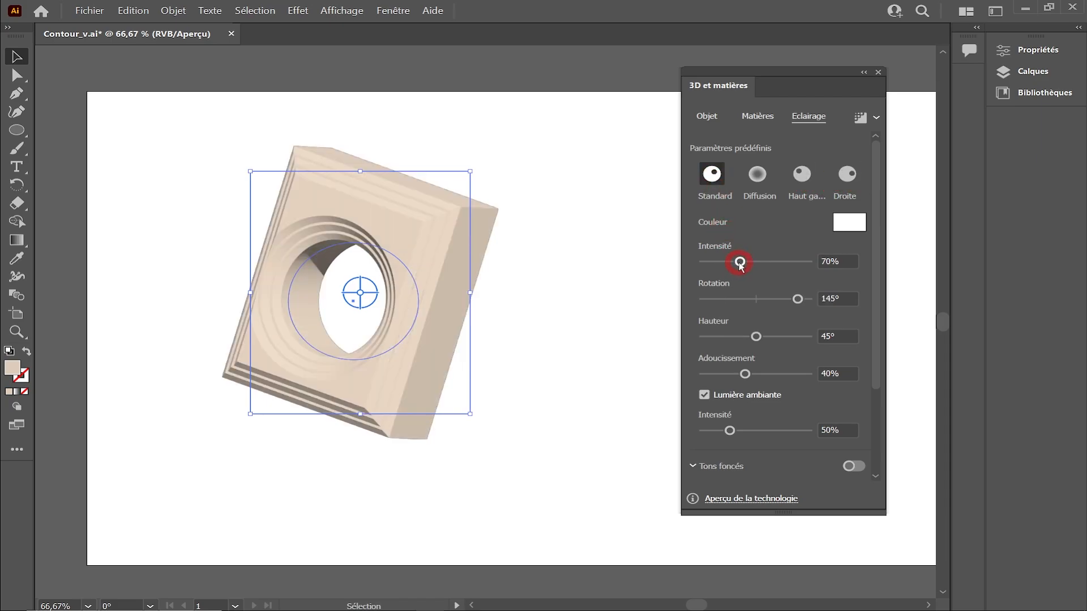
Step: Set the light's intensity to 66%, its rotation to 139° and its height to 48°, keeping its colour white
{"action": "left_click", "coordinate": [849, 222]}
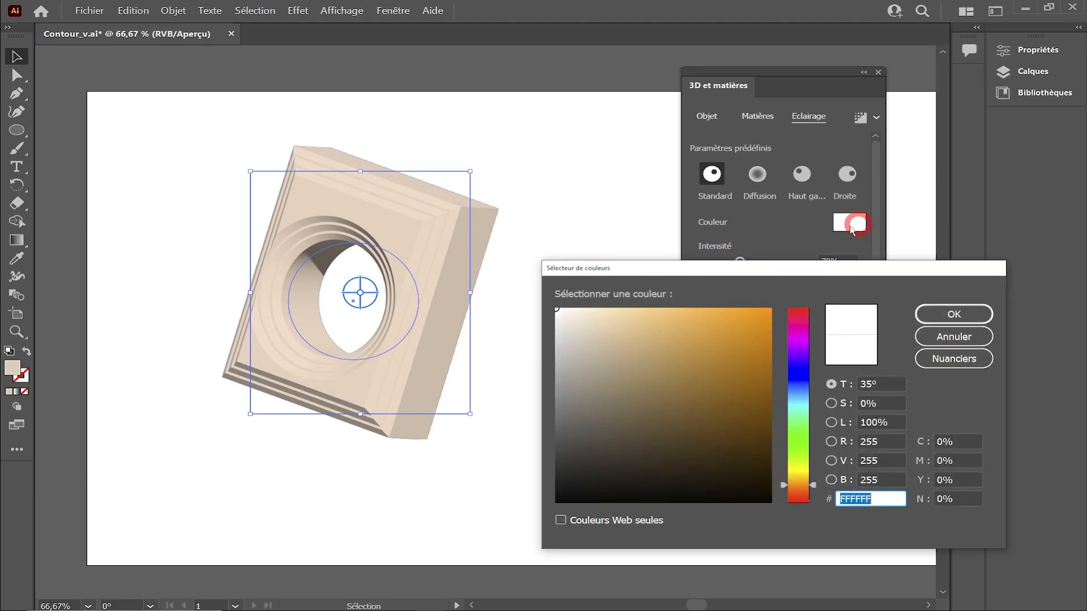
{"action": "left_click", "coordinate": [921, 336]}
{"action": "mouse_move", "coordinate": [739, 262]}
{"action": "left_mouse_down"}
{"action": "mouse_move", "coordinate": [776, 262]}
{"action": "mouse_move", "coordinate": [737, 262]}
{"action": "left_mouse_up"}
{"action": "mouse_move", "coordinate": [798, 299]}
{"action": "left_mouse_down"}
{"action": "mouse_move", "coordinate": [776, 298]}
{"action": "mouse_move", "coordinate": [796, 299]}
{"action": "left_mouse_up"}
{"action": "left_click_drag", "start_coordinate": [755, 336], "coordinate": [759, 336]}
{"action": "left_click_drag", "start_coordinate": [745, 373], "coordinate": [747, 380]}
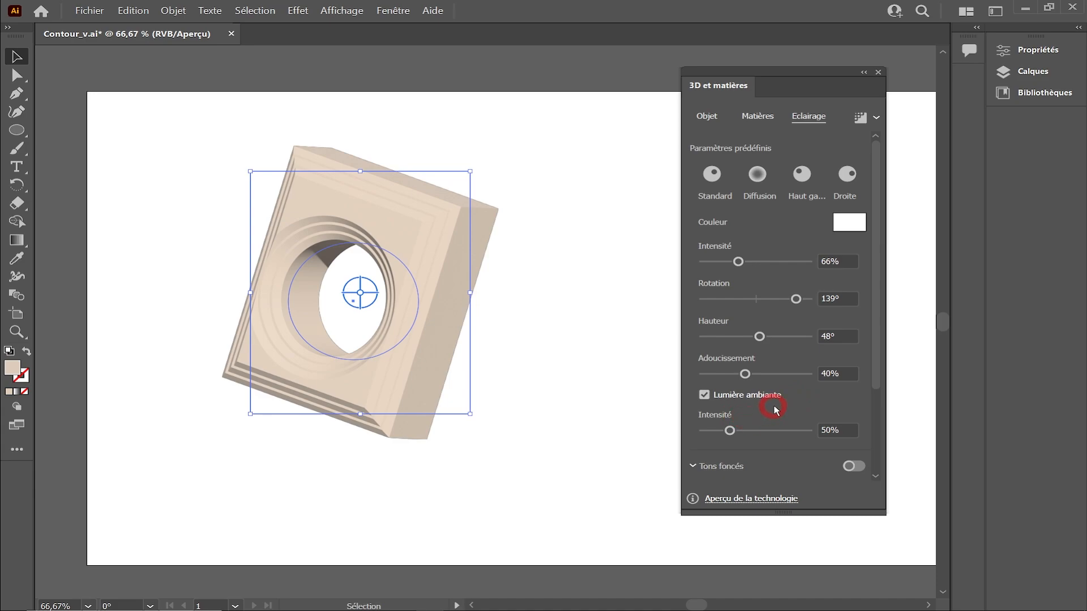
Step: Compare the block with and without ambient light, keep it enabled and set its intensity to 67%
{"action": "left_click", "coordinate": [704, 395]}
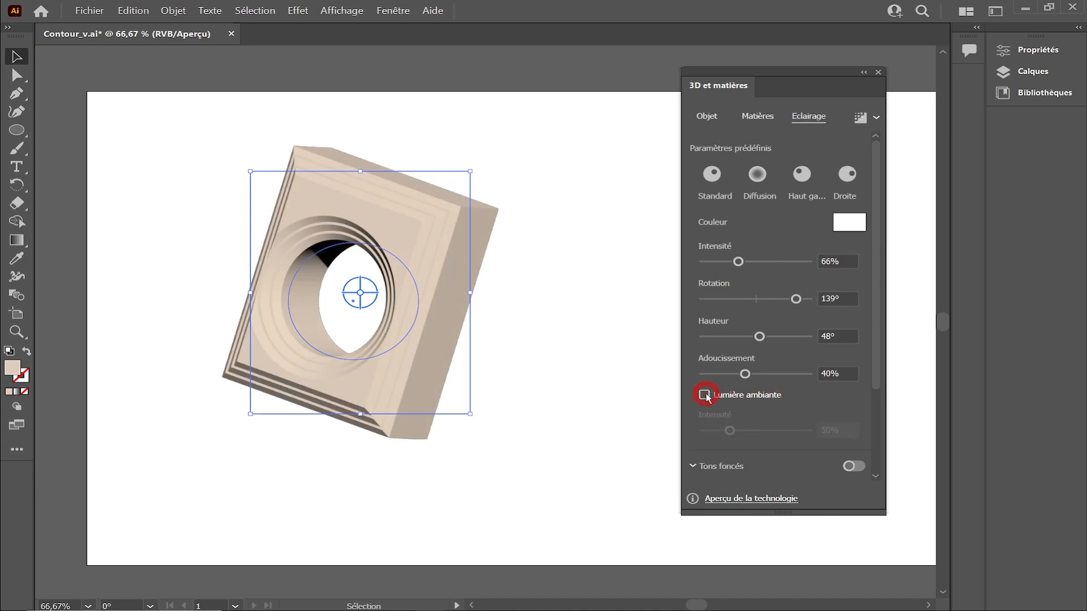
{"action": "left_click", "coordinate": [704, 395]}
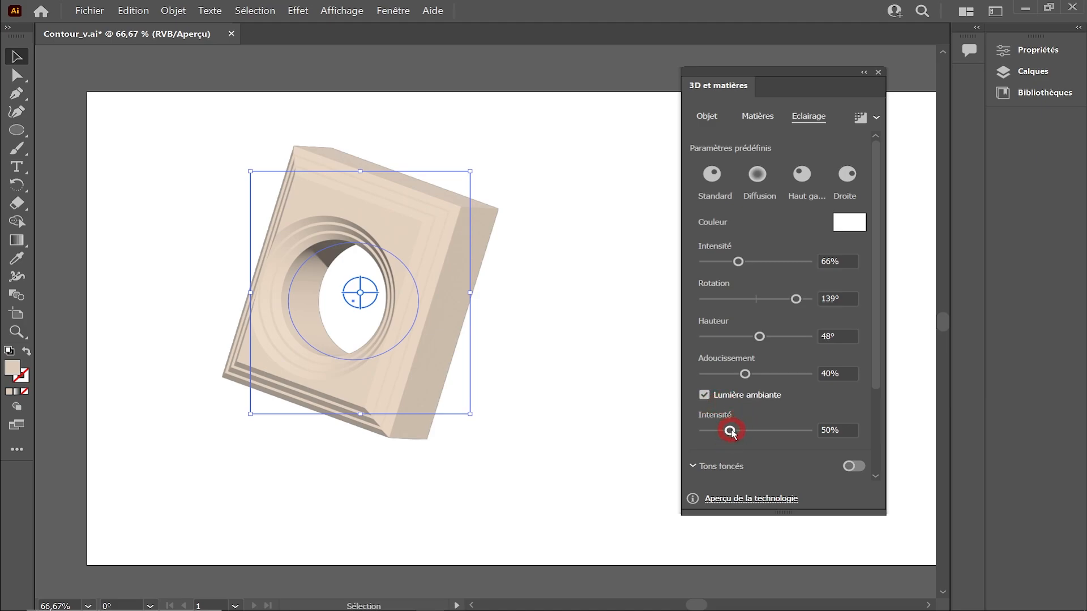
{"action": "mouse_move", "coordinate": [730, 431]}
{"action": "left_mouse_down"}
{"action": "mouse_move", "coordinate": [774, 431]}
{"action": "mouse_move", "coordinate": [714, 433]}
{"action": "mouse_move", "coordinate": [749, 432]}
{"action": "mouse_move", "coordinate": [738, 432]}
{"action": "left_mouse_up"}
Step: Enable the Tons foncés shadow for the block and position it Sous l'objet
{"action": "left_click", "coordinate": [877, 404]}
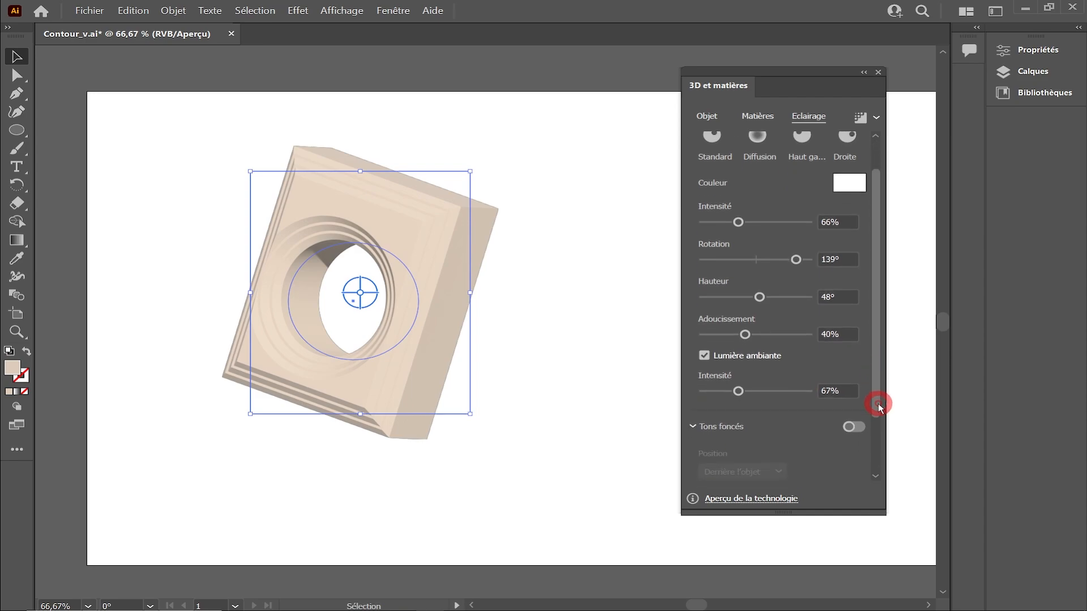
{"action": "left_click_drag", "start_coordinate": [879, 407], "coordinate": [885, 466]}
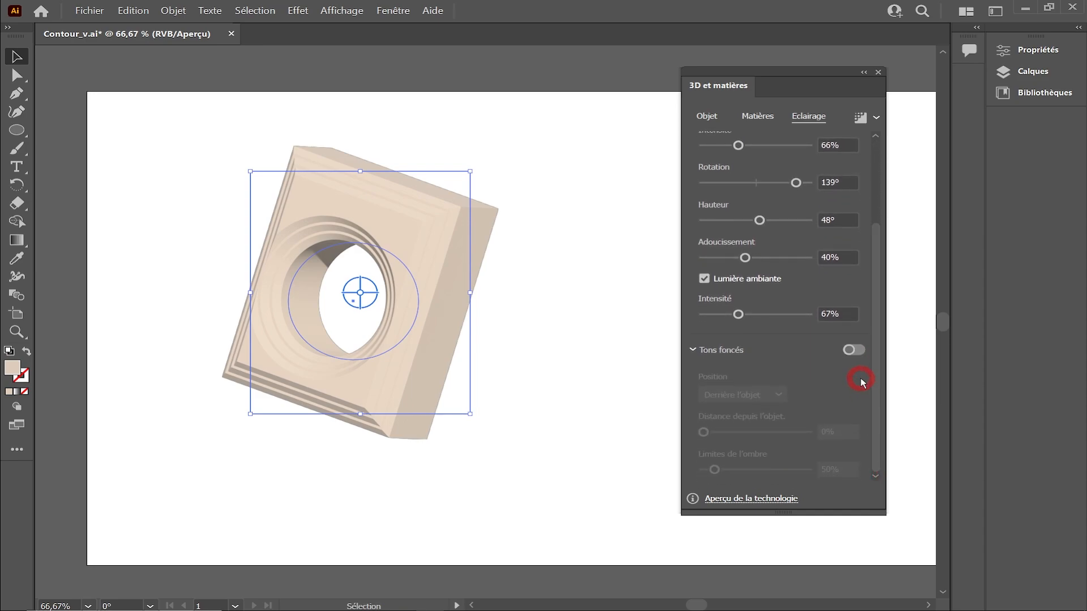
{"action": "left_click", "coordinate": [849, 357]}
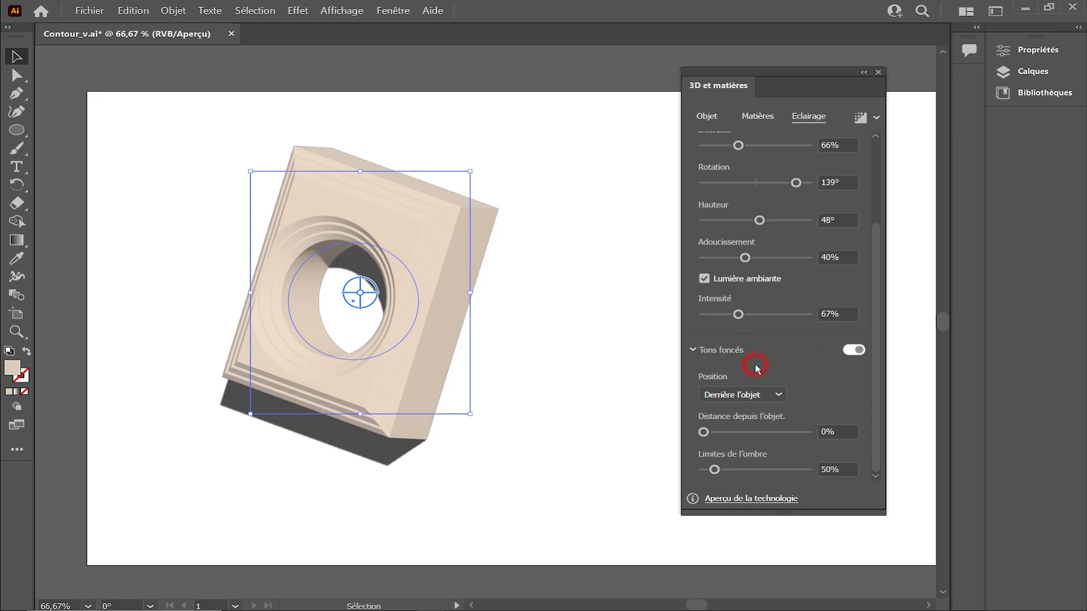
{"action": "left_click", "coordinate": [771, 396]}
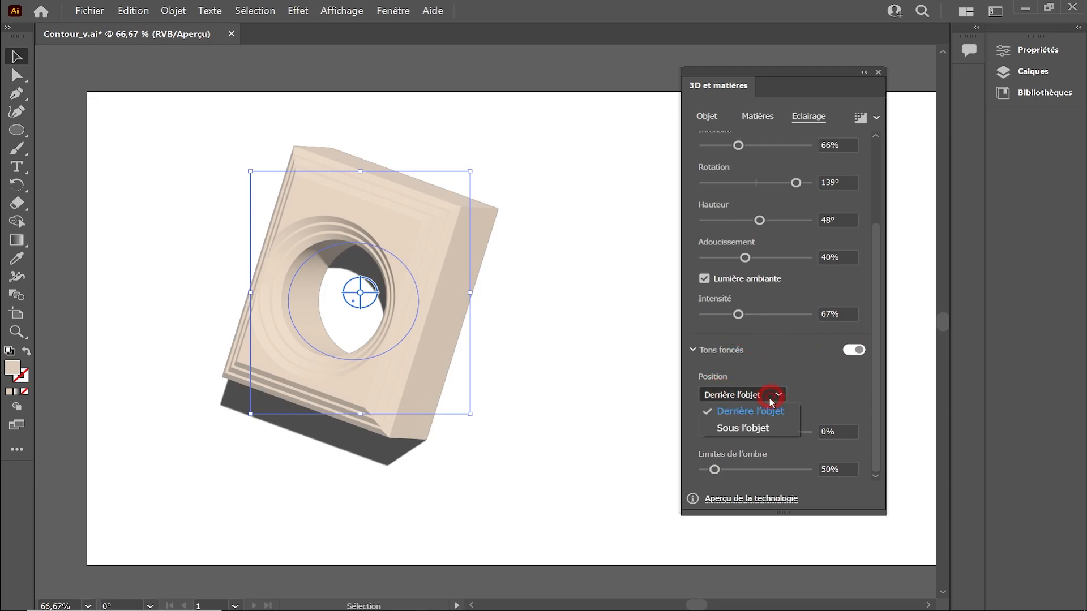
{"action": "left_click", "coordinate": [746, 428]}
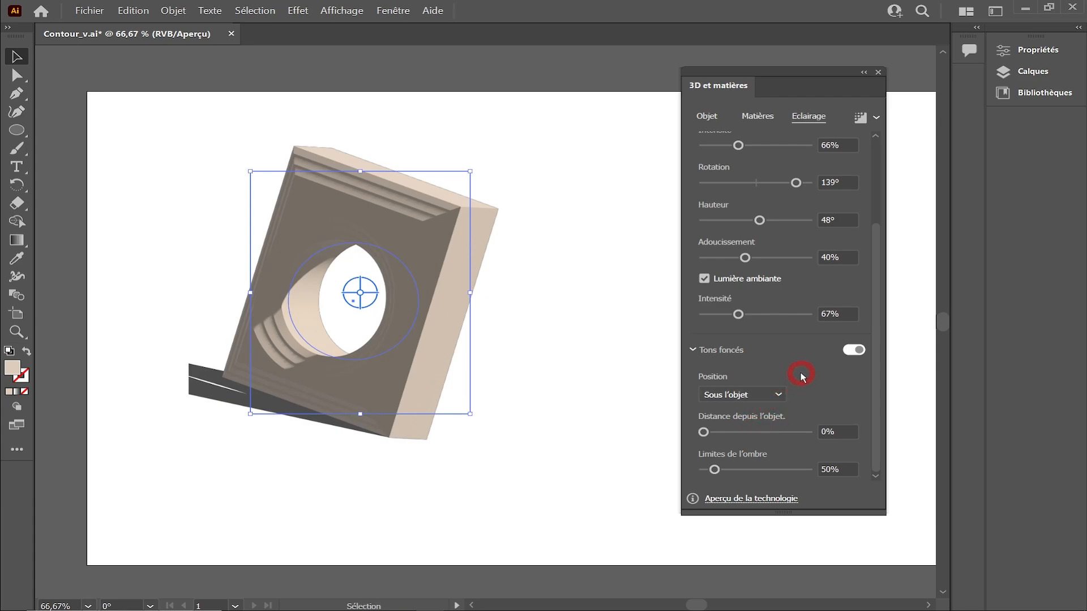
Step: Set the light's rotation to -21° and its height to 43° to redirect the shadow
{"action": "scroll", "coordinate": [798, 371], "scroll_direction": "up", "scroll_amount": 3}
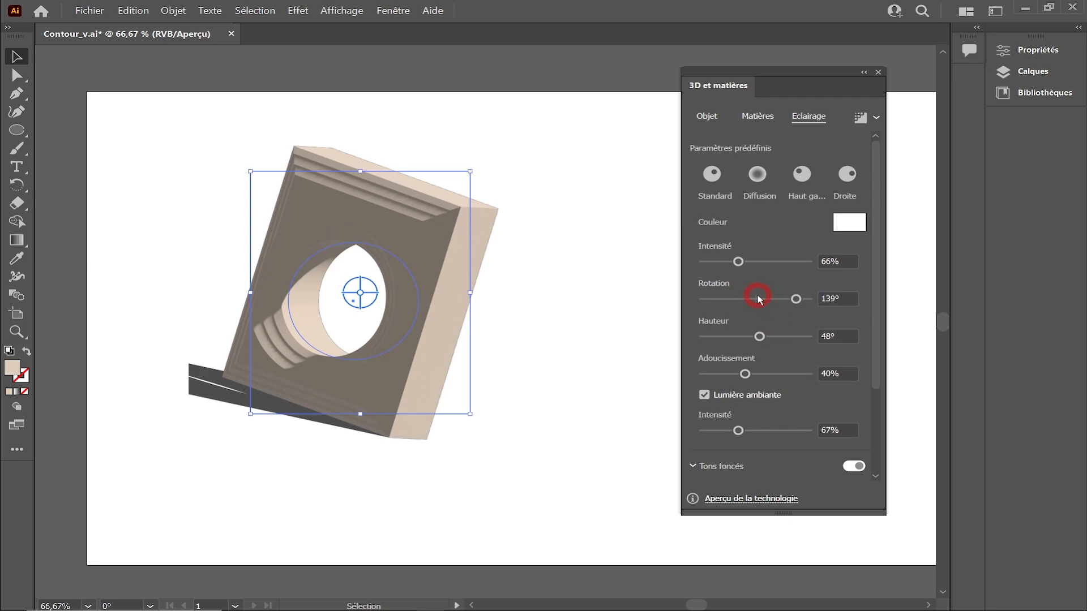
{"action": "left_click_drag", "start_coordinate": [793, 298], "coordinate": [747, 301]}
{"action": "left_click_drag", "start_coordinate": [759, 337], "coordinate": [754, 340]}
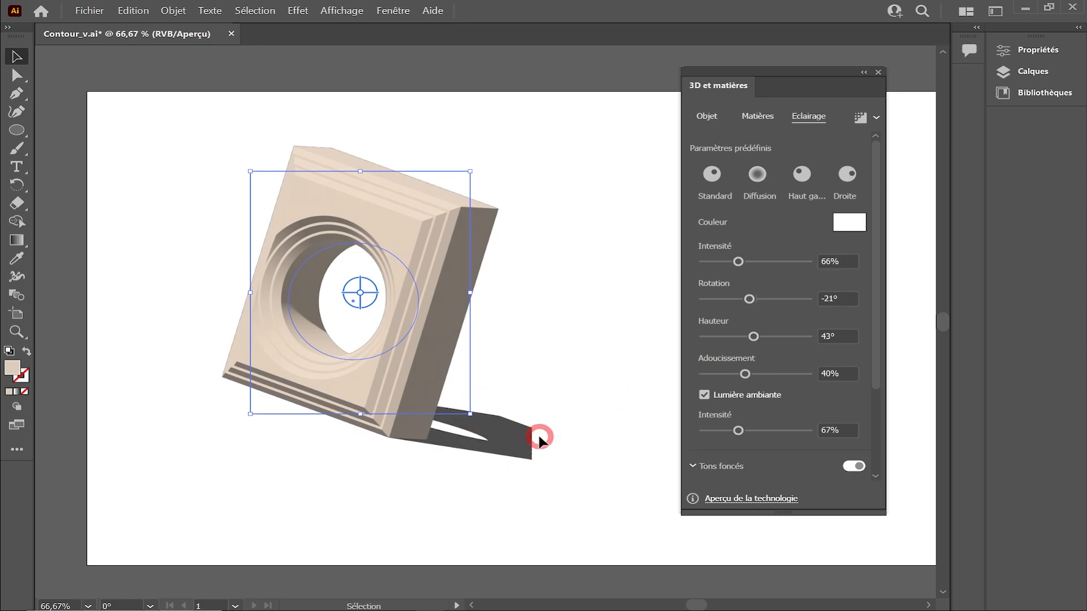
Step: Scale the block down to about 60% of its size and extend the shadow limits to 285%
{"action": "left_click_drag", "start_coordinate": [871, 374], "coordinate": [877, 453]}
{"action": "left_click", "coordinate": [714, 469]}
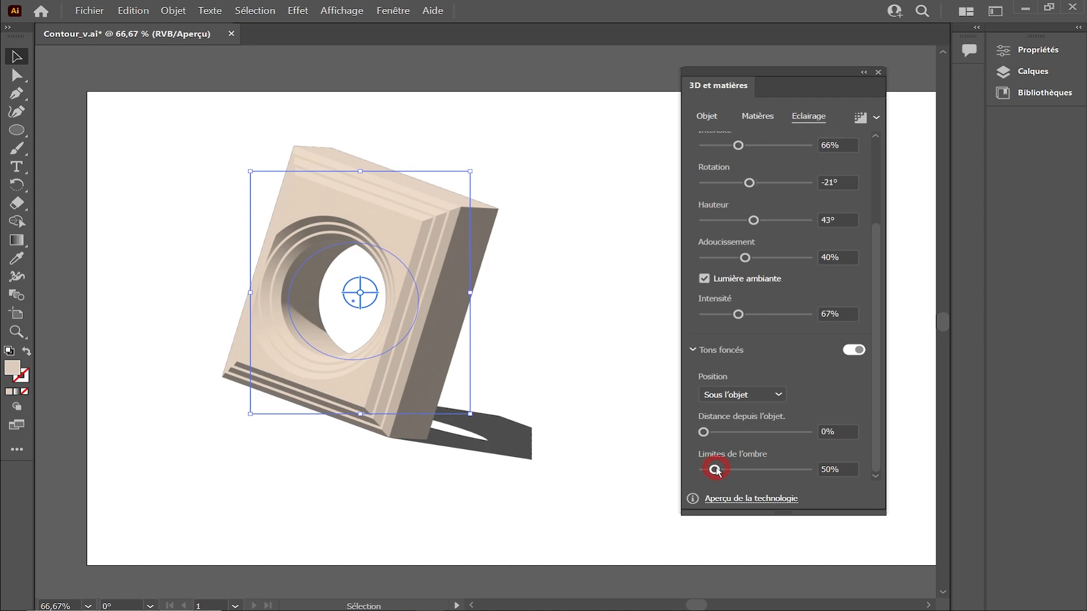
{"action": "left_click_drag", "start_coordinate": [714, 469], "coordinate": [774, 479]}
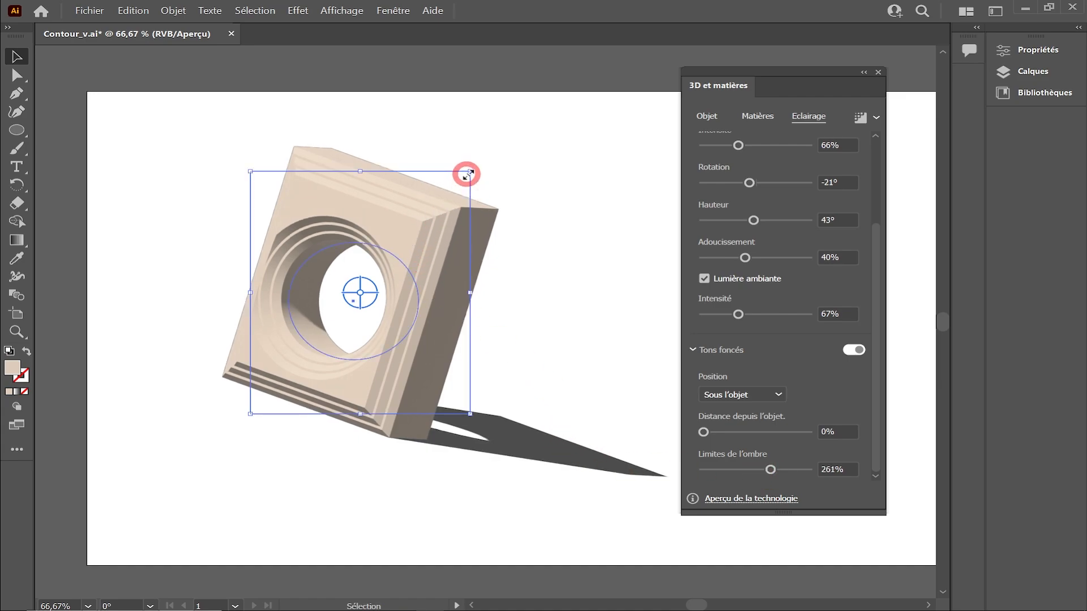
{"action": "left_click_drag", "start_coordinate": [470, 172], "coordinate": [381, 261]}
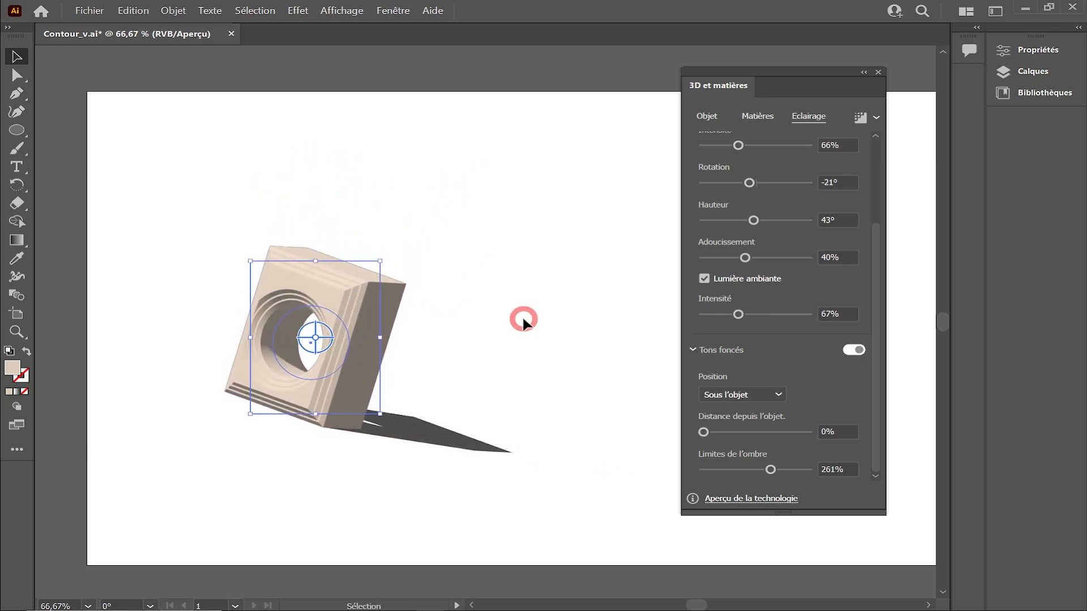
{"action": "left_click_drag", "start_coordinate": [770, 470], "coordinate": [778, 469]}
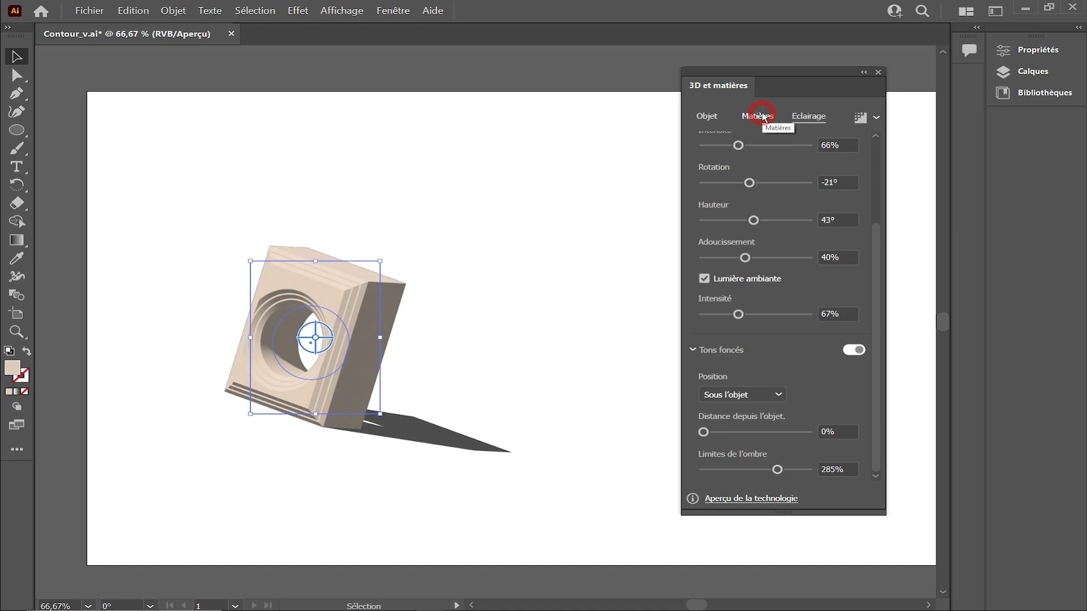
Step: Review the block's lighting and 3D object settings and delete the extruded block from the artboard
{"action": "left_click_drag", "start_coordinate": [873, 247], "coordinate": [880, 146]}
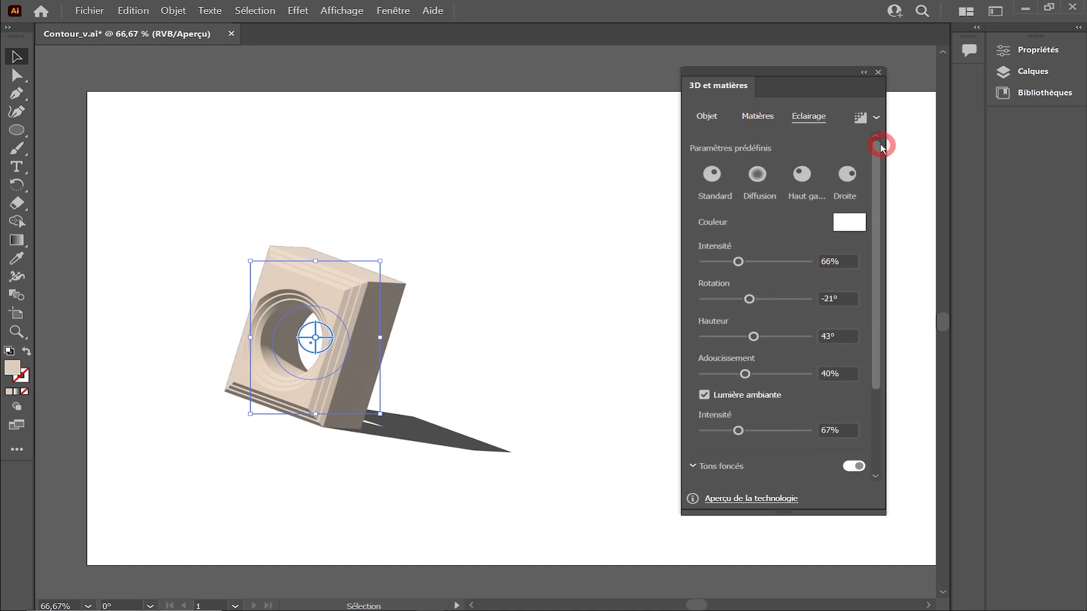
{"action": "left_click", "coordinate": [707, 115]}
{"action": "left_click", "coordinate": [804, 173]}
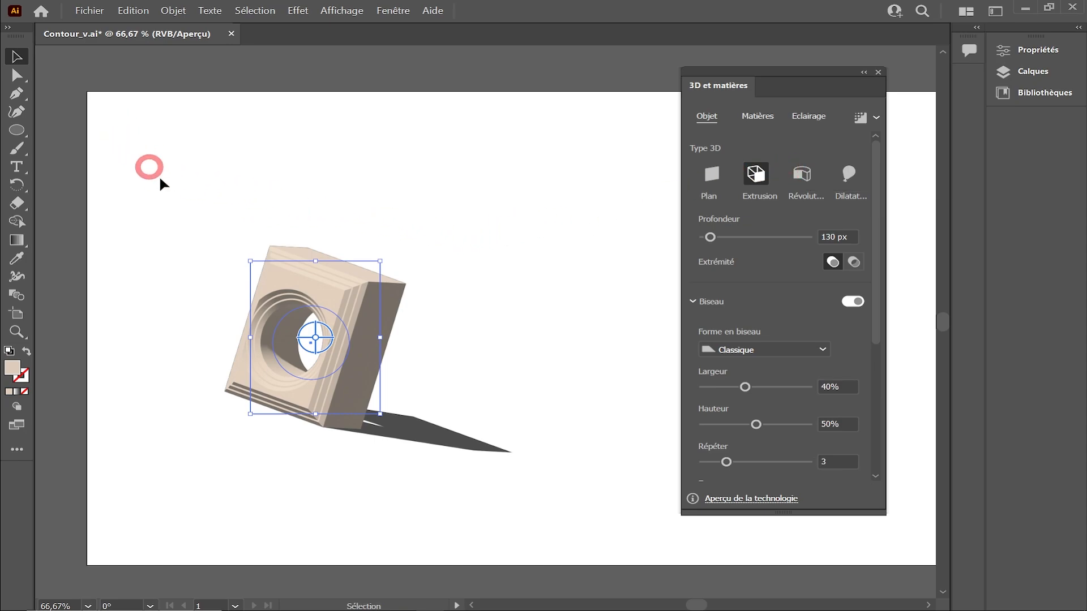
{"action": "key", "text": "Delete"}
Step: Draw a half-vase profile with the Curvature tool, curving from the lip through neck and belly to a flat foot with corner points
{"action": "left_click", "coordinate": [17, 112]}
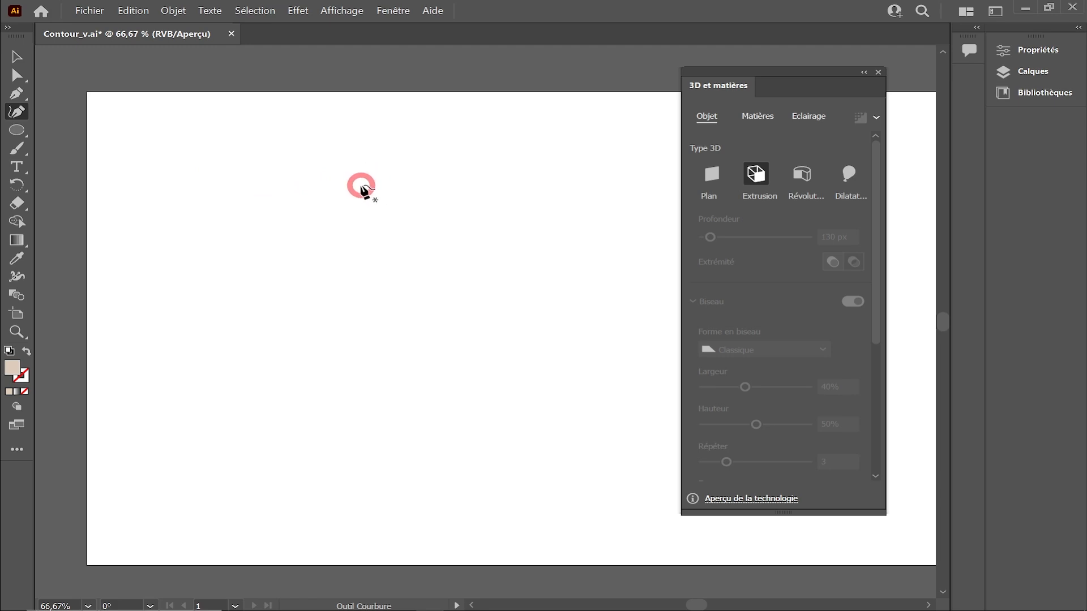
{"action": "left_click", "coordinate": [379, 185]}
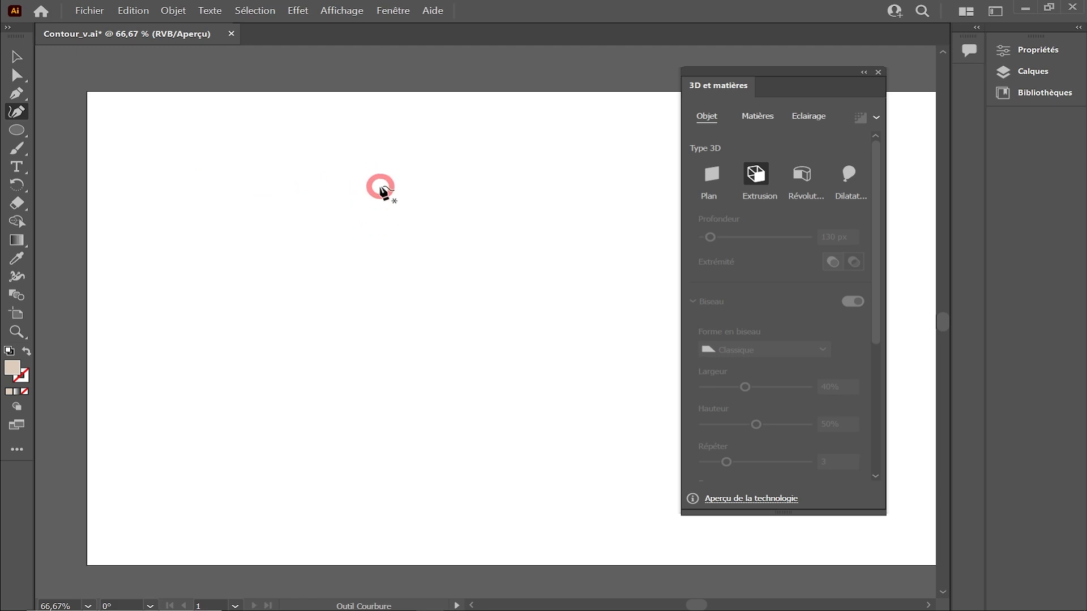
{"action": "left_click", "coordinate": [439, 172]}
{"action": "left_click", "coordinate": [446, 183]}
{"action": "left_click", "coordinate": [394, 211]}
{"action": "left_click", "coordinate": [457, 324]}
{"action": "left_click", "coordinate": [433, 429]}
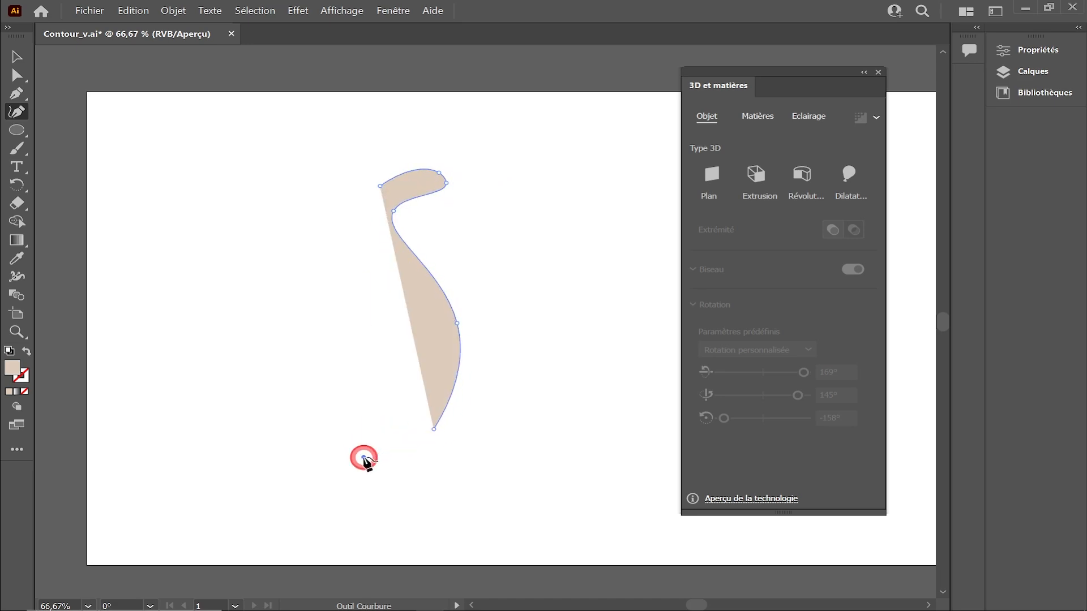
{"action": "double_click", "coordinate": [363, 457]}
{"action": "double_click", "coordinate": [363, 469]}
{"action": "left_click", "coordinate": [414, 478]}
{"action": "double_click", "coordinate": [420, 484]}
{"action": "double_click", "coordinate": [339, 484]}
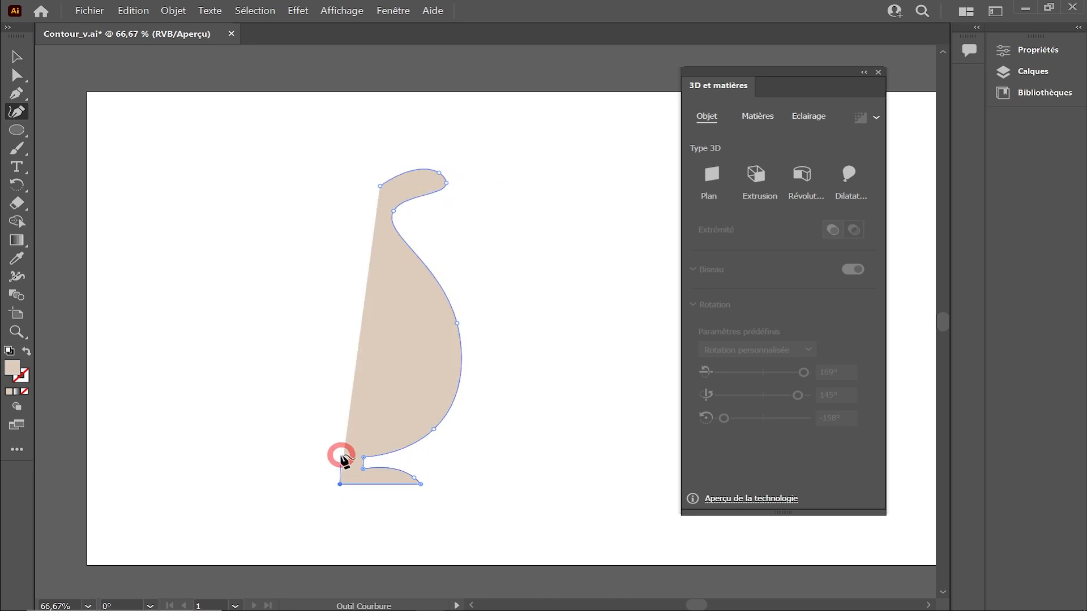
{"action": "key", "text": "Escape"}
Step: Extend the profile's upper end down inside the neck and convert the three anchor points around the lip and inner neck to corners
{"action": "left_click", "coordinate": [380, 186]}
{"action": "left_click", "coordinate": [373, 216]}
{"action": "left_click", "coordinate": [402, 284]}
{"action": "double_click", "coordinate": [439, 172]}
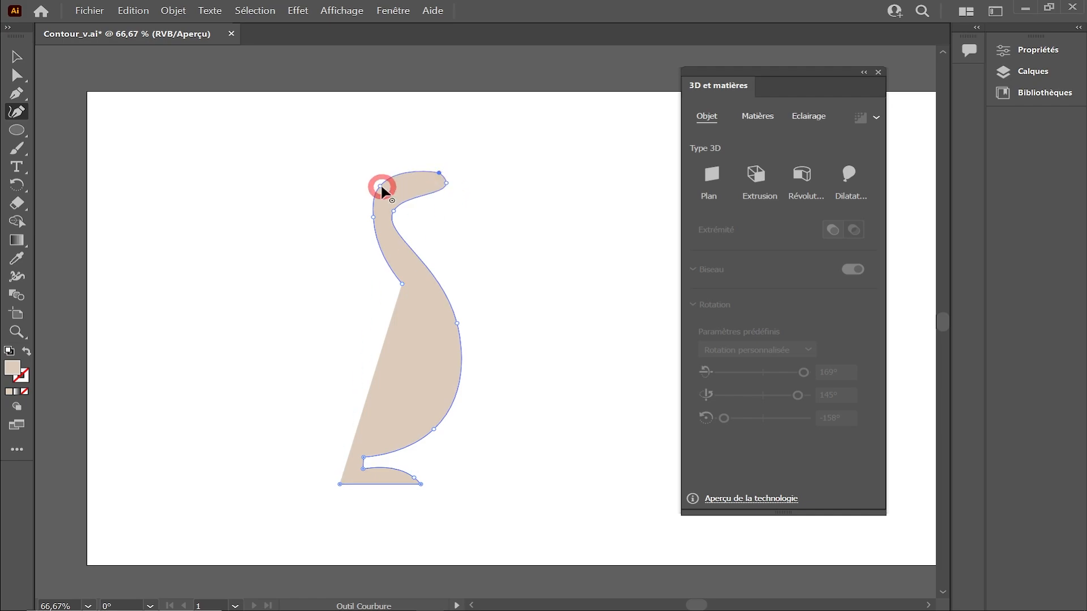
{"action": "double_click", "coordinate": [380, 185]}
{"action": "double_click", "coordinate": [373, 217]}
{"action": "key", "text": "Escape"}
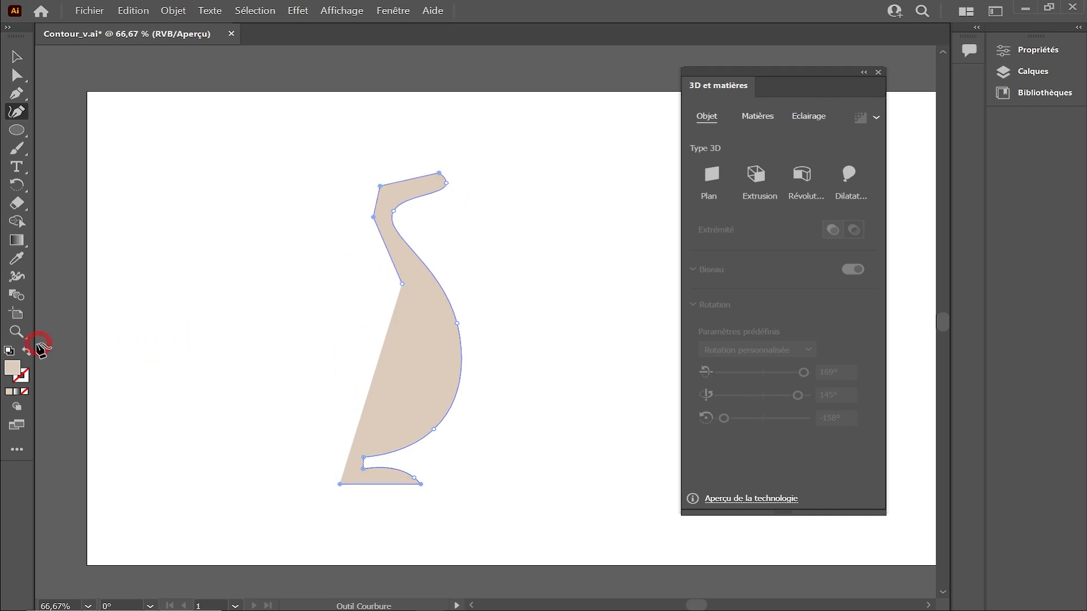
Step: Swap the vase profile's fill and stroke so only the outline is coloured, and deselect it
{"action": "left_click", "coordinate": [26, 351]}
{"action": "key", "text": "v"}
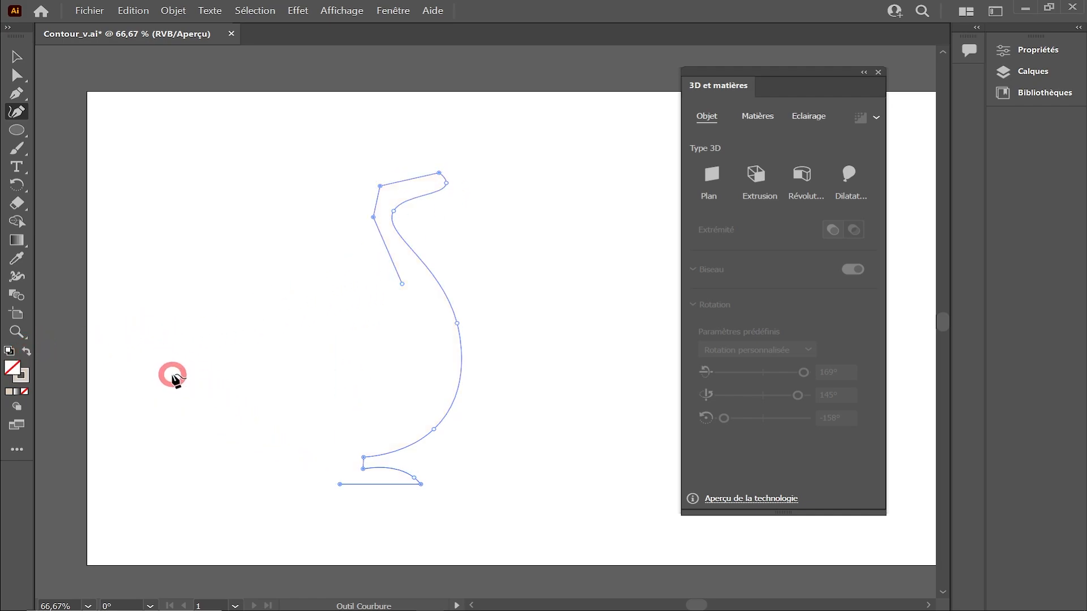
{"action": "left_click", "coordinate": [202, 221]}
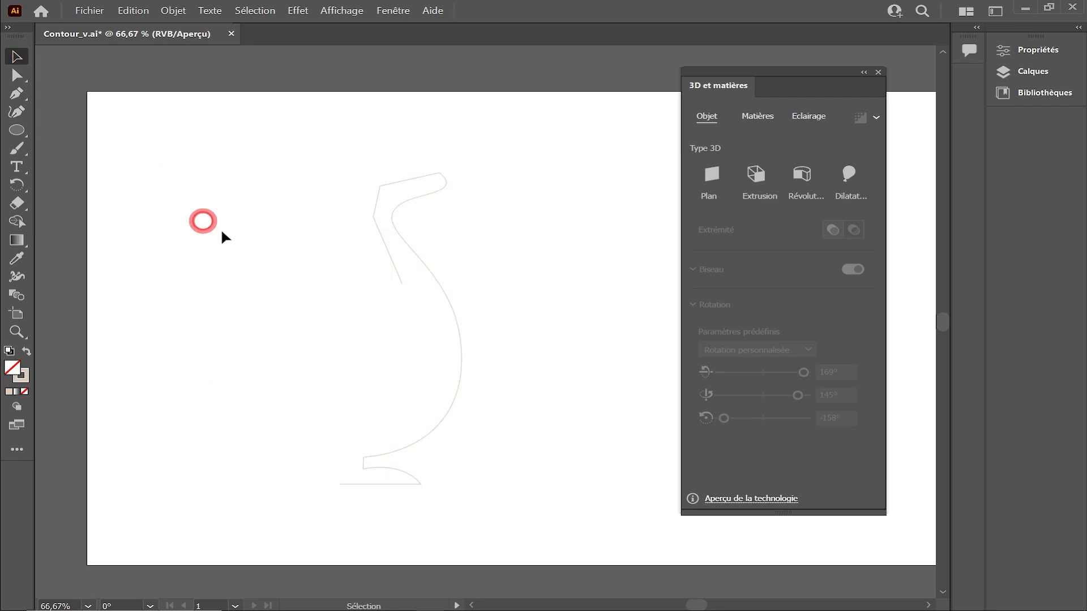
Step: Apply the Révolution 3D type to the vase profile and tilt the resulting vase with a custom rotation
{"action": "left_click", "coordinate": [415, 253]}
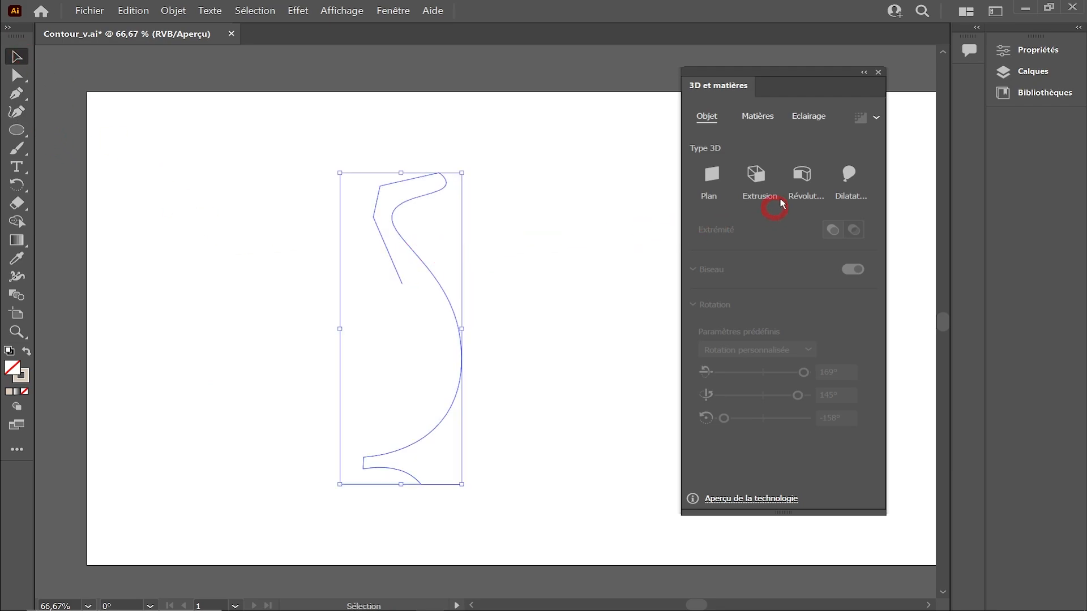
{"action": "left_click", "coordinate": [802, 174]}
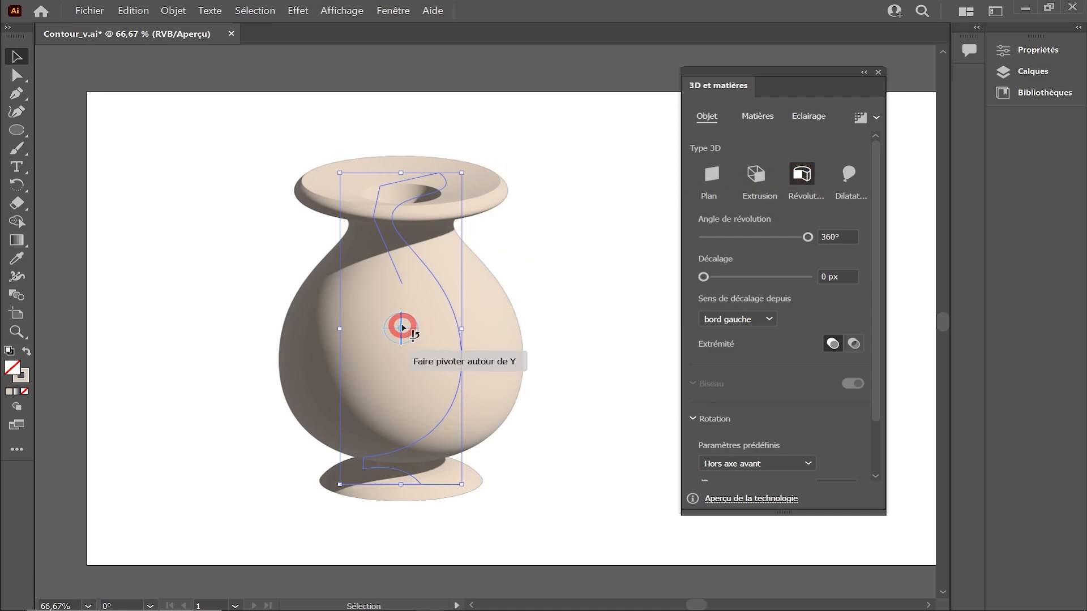
{"action": "mouse_move", "coordinate": [403, 322]}
{"action": "left_mouse_down"}
{"action": "mouse_move", "coordinate": [355, 323]}
{"action": "mouse_move", "coordinate": [408, 316]}
{"action": "mouse_move", "coordinate": [383, 308]}
{"action": "mouse_move", "coordinate": [411, 338]}
{"action": "left_mouse_up"}
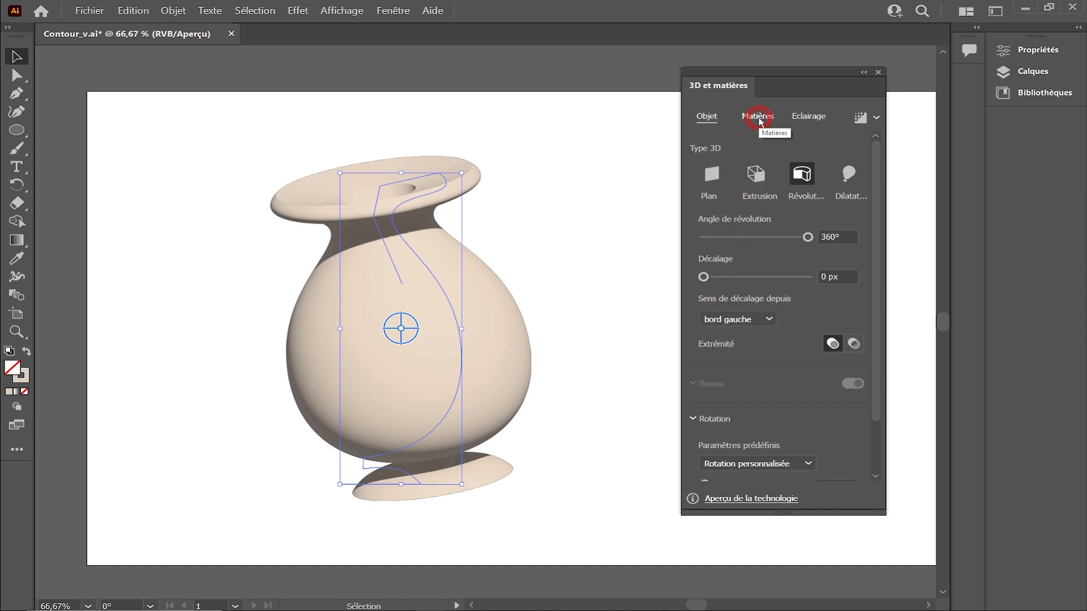
Step: Look through the available materials and change the vase's stroke colour to yellow F4DE11
{"action": "left_click", "coordinate": [760, 121]}
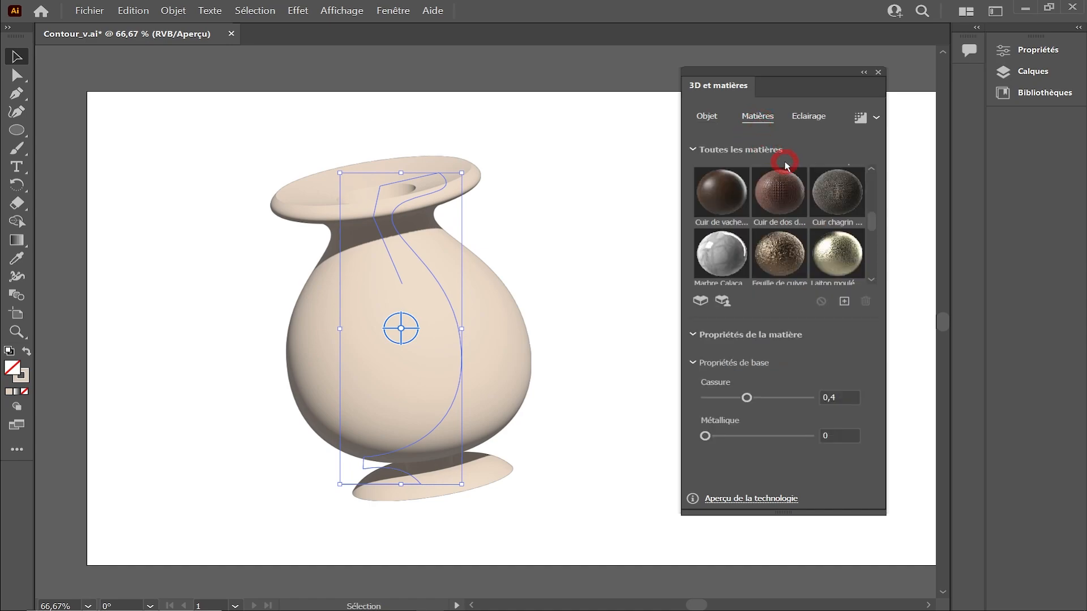
{"action": "left_click_drag", "start_coordinate": [873, 226], "coordinate": [872, 180]}
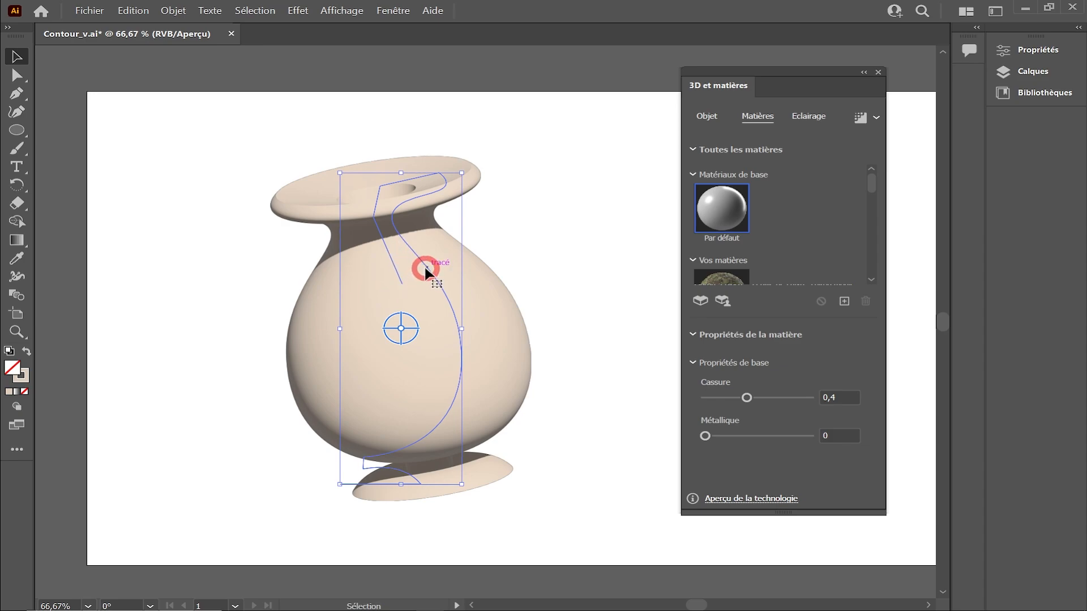
{"action": "double_click", "coordinate": [23, 376]}
{"action": "left_click_drag", "start_coordinate": [798, 482], "coordinate": [800, 474]}
{"action": "left_click_drag", "start_coordinate": [761, 361], "coordinate": [755, 318]}
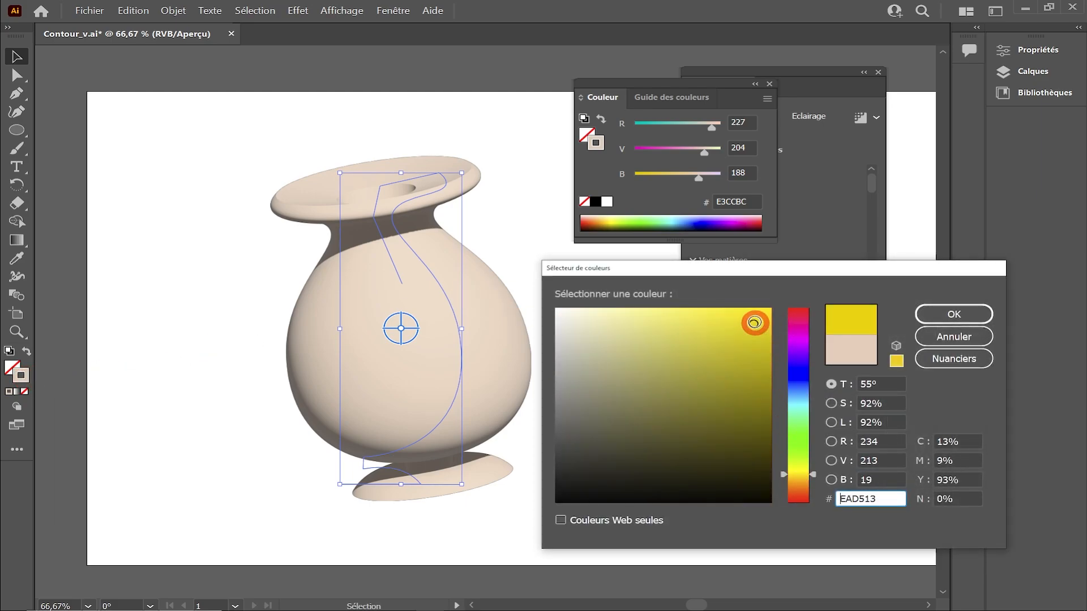
{"action": "left_click", "coordinate": [944, 316]}
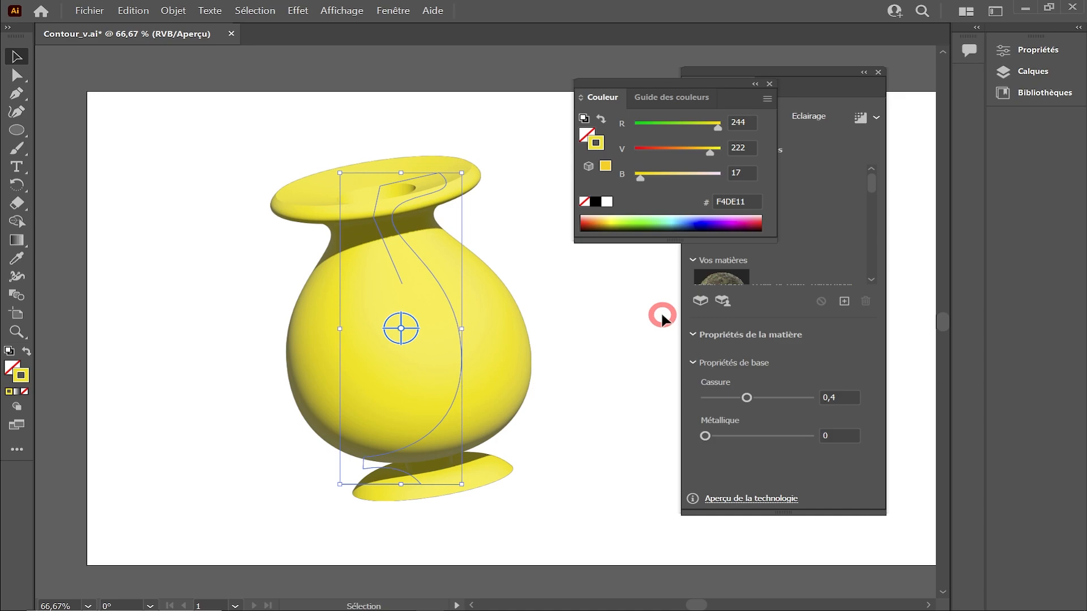
Step: Set the vase's default material to a Cassure of 0,83 and a Métallique value of 0,53
{"action": "left_click", "coordinate": [756, 86]}
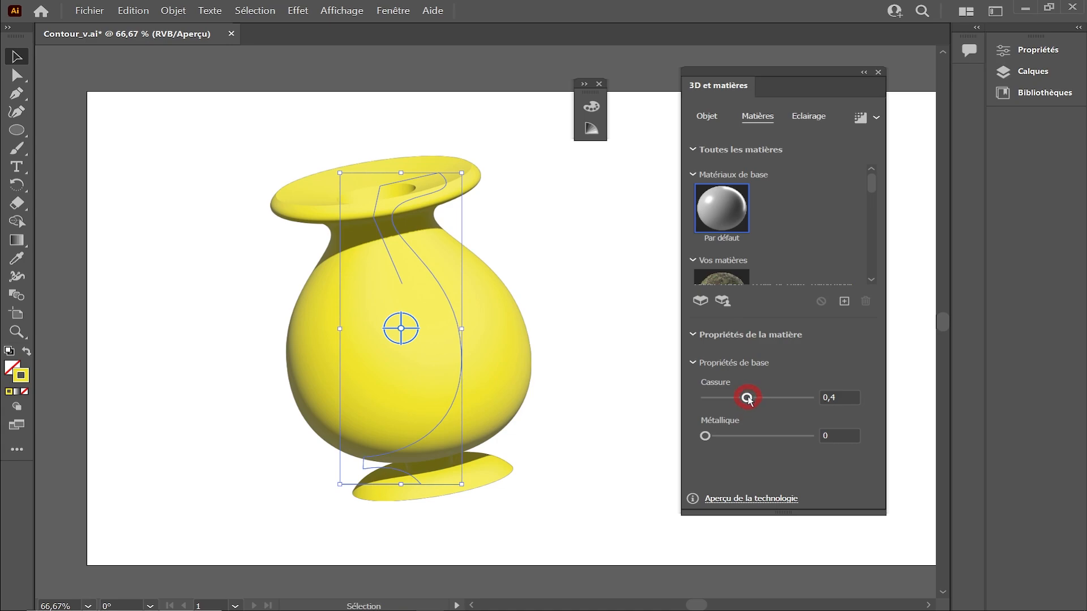
{"action": "left_click_drag", "start_coordinate": [748, 398], "coordinate": [792, 398]}
{"action": "left_click_drag", "start_coordinate": [704, 436], "coordinate": [760, 435]}
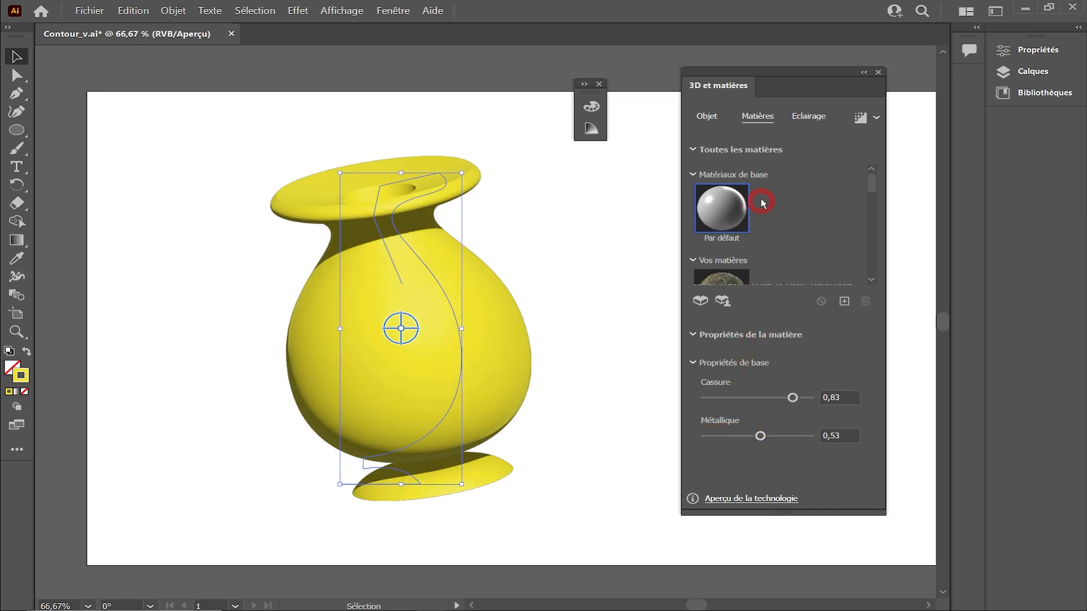
Step: Enable the Tons foncés shadow for the vase and position it Sous l'objet
{"action": "left_click", "coordinate": [803, 126]}
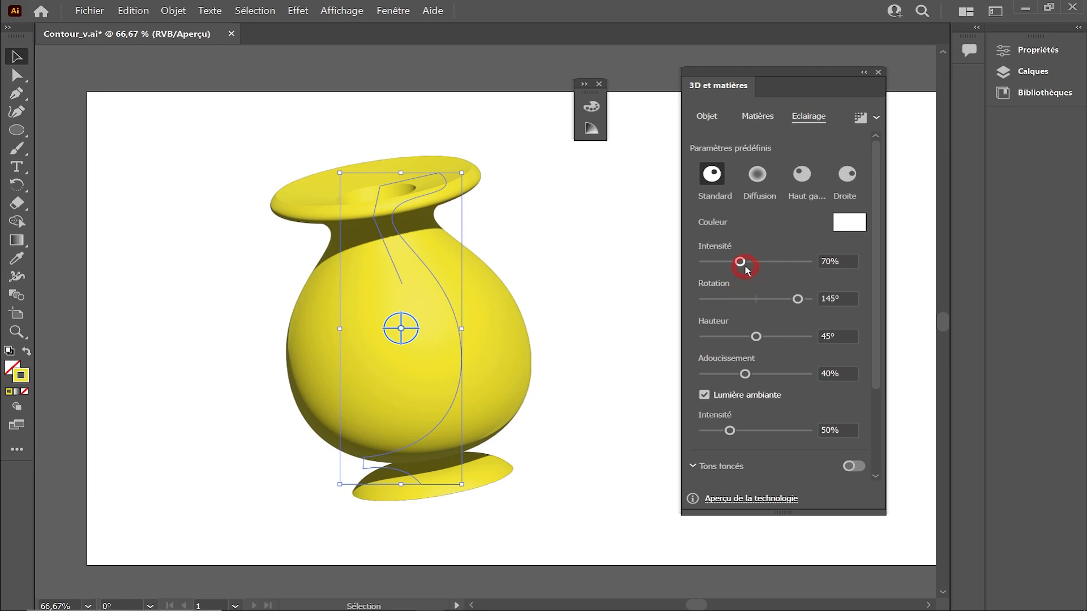
{"action": "scroll", "coordinate": [751, 408], "scroll_direction": "down", "scroll_amount": 3}
{"action": "left_click", "coordinate": [854, 351]}
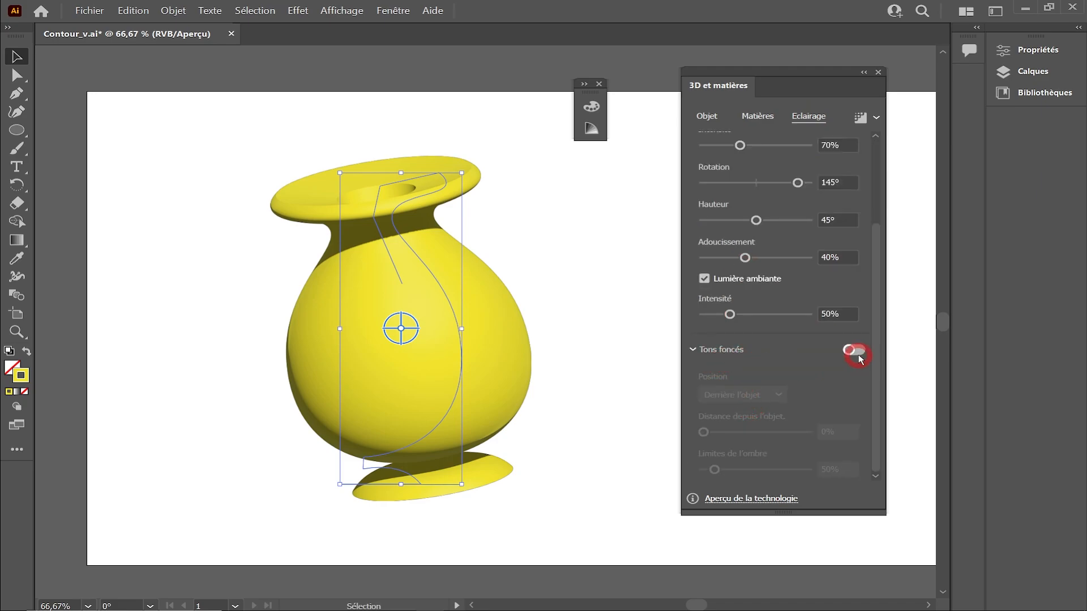
{"action": "left_click", "coordinate": [755, 396]}
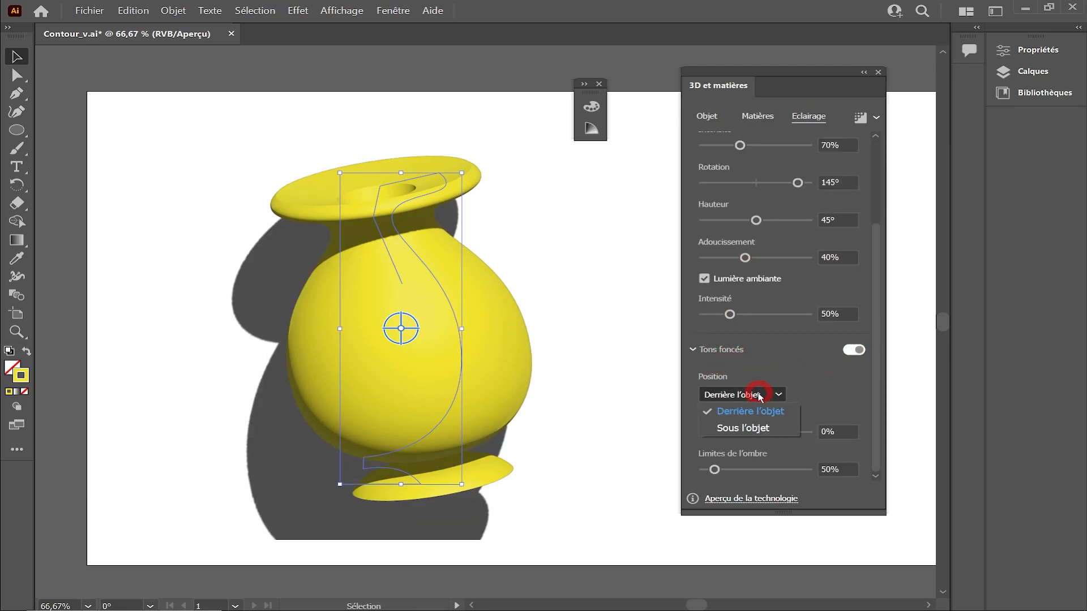
{"action": "left_click", "coordinate": [752, 430]}
Step: Set the vase light's rotation to -60° and its intensity to 71%
{"action": "scroll", "coordinate": [761, 362], "scroll_direction": "up", "scroll_amount": 3}
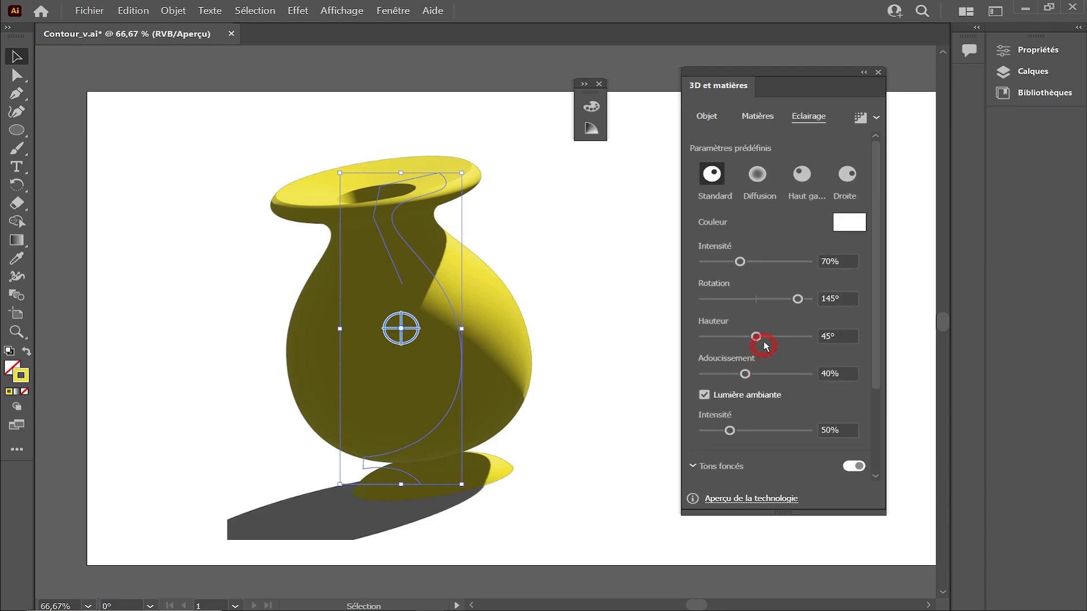
{"action": "left_click_drag", "start_coordinate": [798, 299], "coordinate": [735, 295]}
{"action": "left_click", "coordinate": [740, 262]}
{"action": "left_click", "coordinate": [382, 202]}
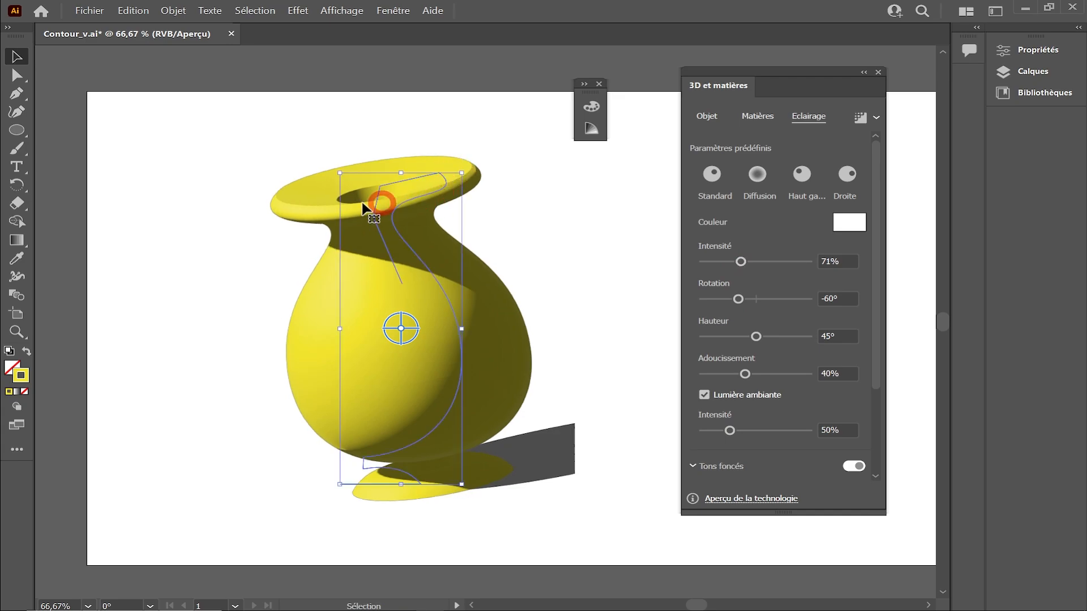
Step: Scale the vase down to about 56% of its size and extend the shadow limits to 400%
{"action": "left_click_drag", "start_coordinate": [463, 174], "coordinate": [350, 335]}
{"action": "scroll", "coordinate": [778, 383], "scroll_direction": "down", "scroll_amount": 2}
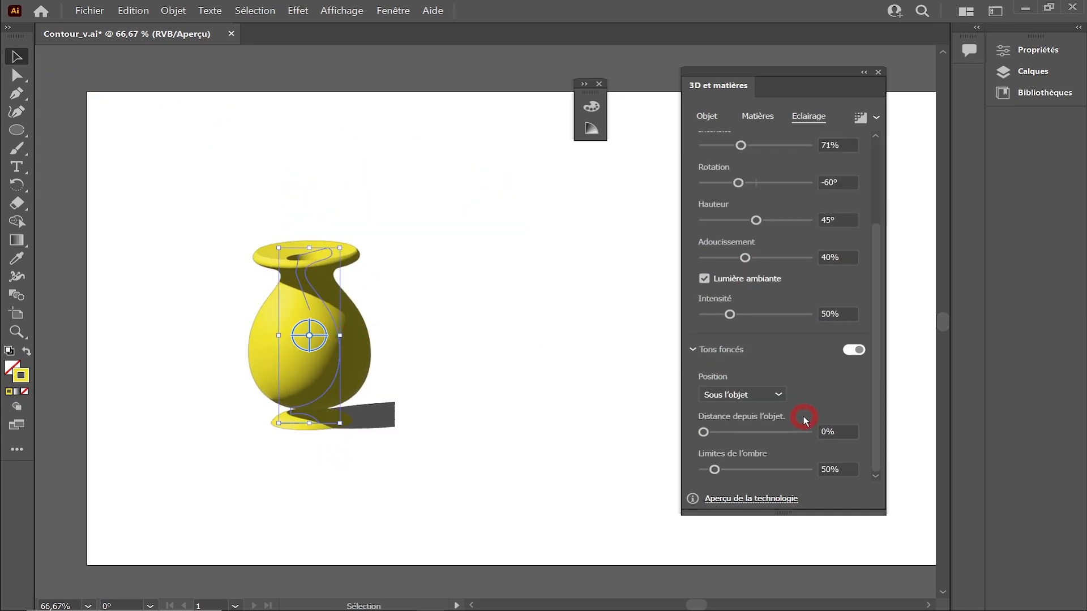
{"action": "left_click_drag", "start_coordinate": [708, 469], "coordinate": [830, 468]}
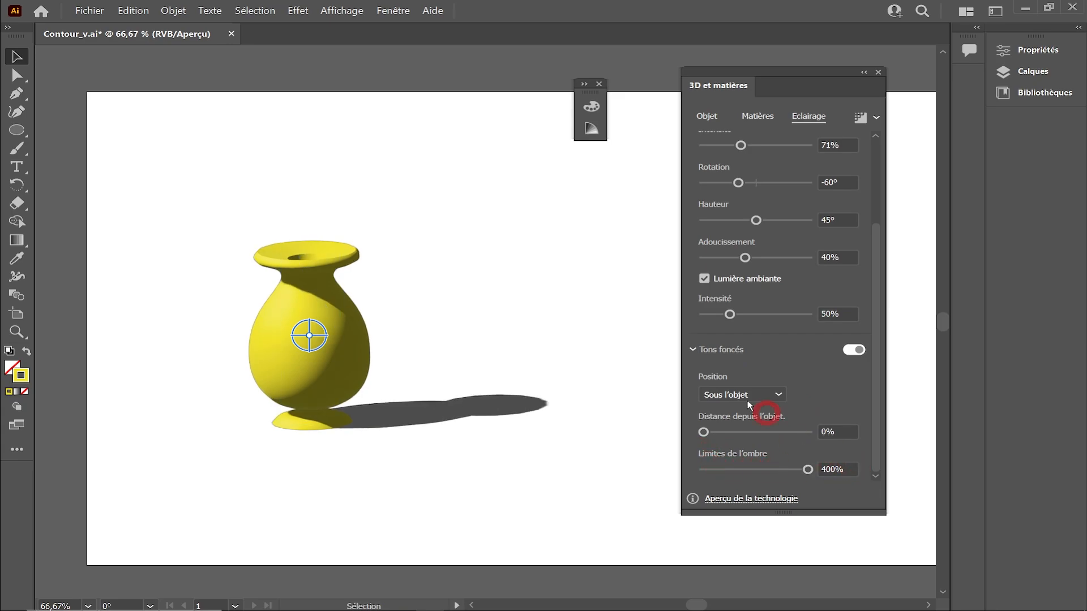
Step: Set the Cassure of the vase's default material to 0,4 to make its surface shinier
{"action": "scroll", "coordinate": [358, 345], "scroll_direction": "up", "scroll_amount": 2}
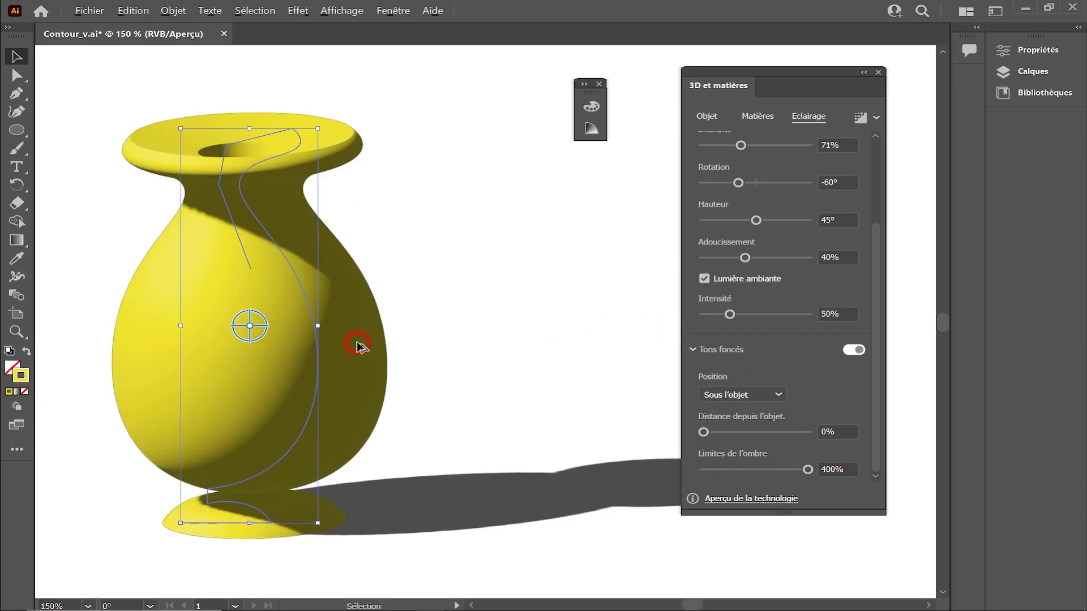
{"action": "scroll", "coordinate": [359, 347], "scroll_direction": "down", "scroll_amount": 1}
{"action": "left_click", "coordinate": [768, 120]}
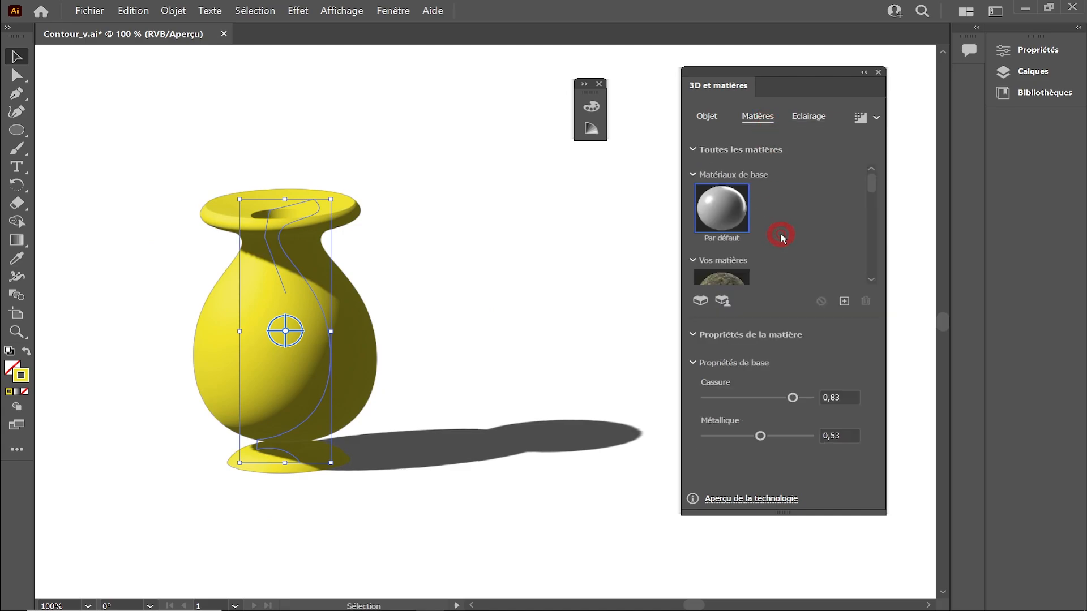
{"action": "left_click", "coordinate": [794, 400]}
{"action": "left_click_drag", "start_coordinate": [792, 398], "coordinate": [739, 398]}
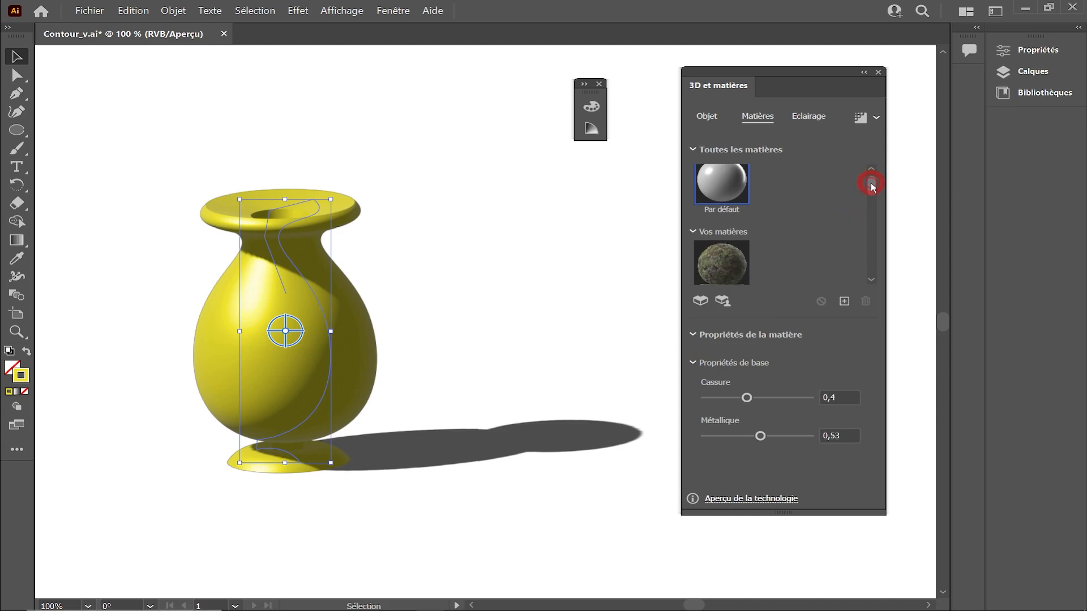
Step: Widen the materials panel, try the Or naturel material on the vase and apply the gold Pliage de feuille material
{"action": "left_click_drag", "start_coordinate": [872, 177], "coordinate": [873, 198]}
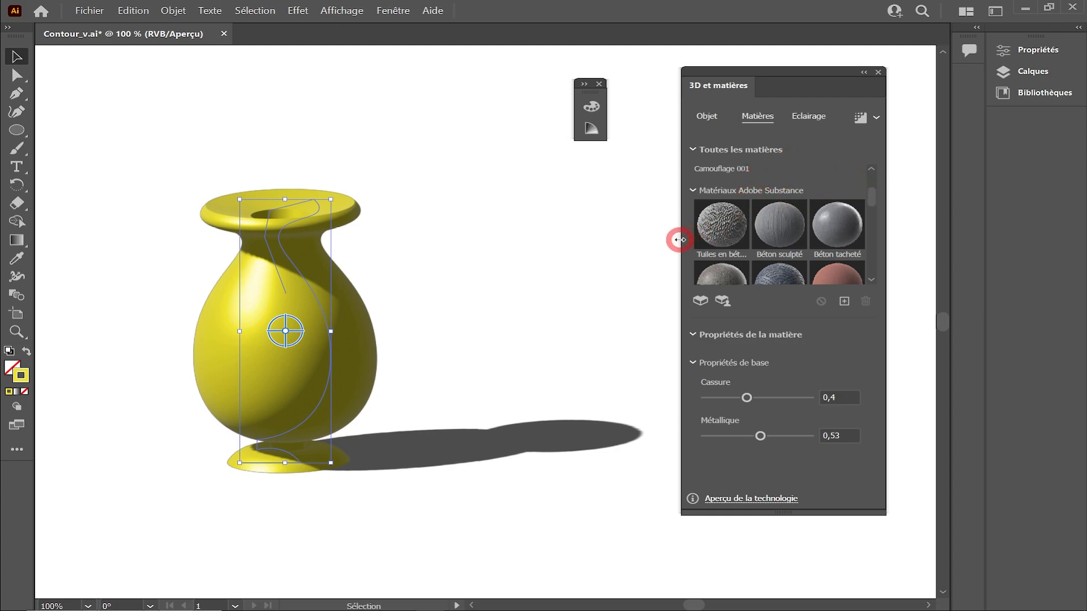
{"action": "left_click_drag", "start_coordinate": [679, 240], "coordinate": [635, 236]}
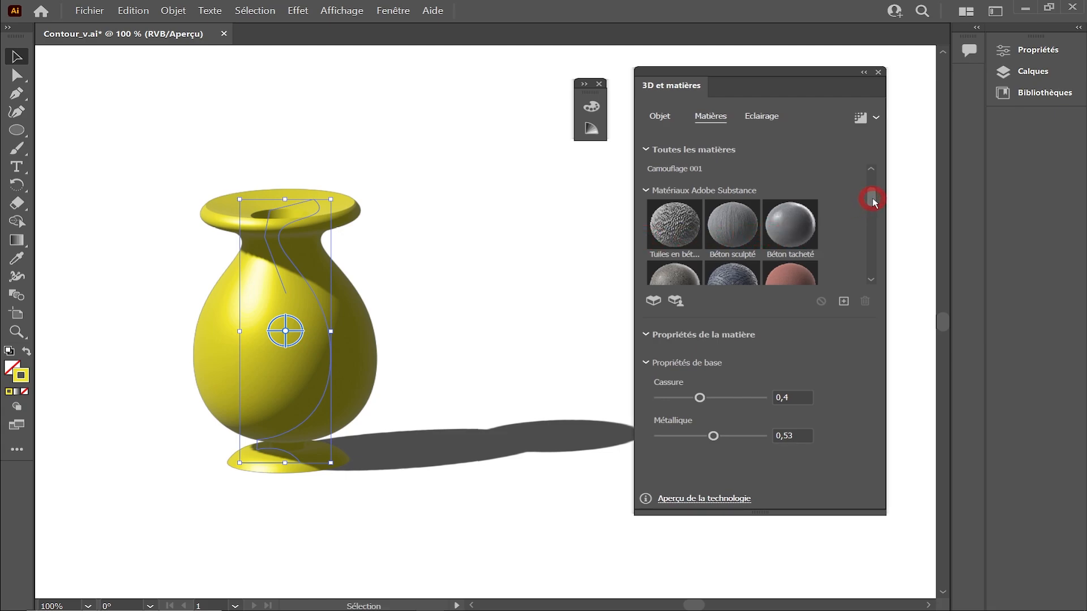
{"action": "left_click_drag", "start_coordinate": [872, 198], "coordinate": [874, 233]}
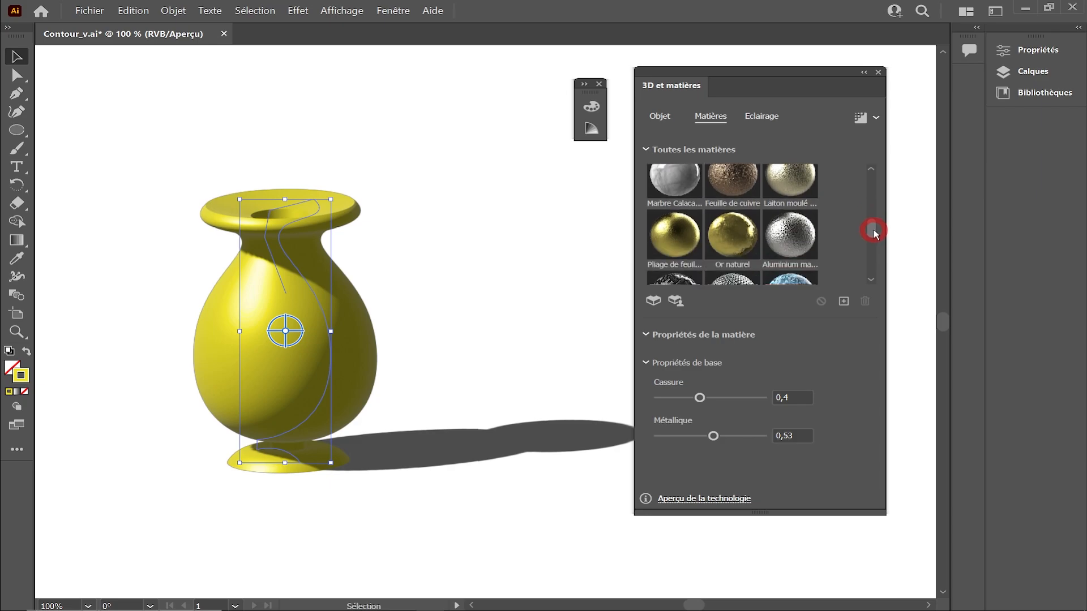
{"action": "left_click", "coordinate": [684, 242]}
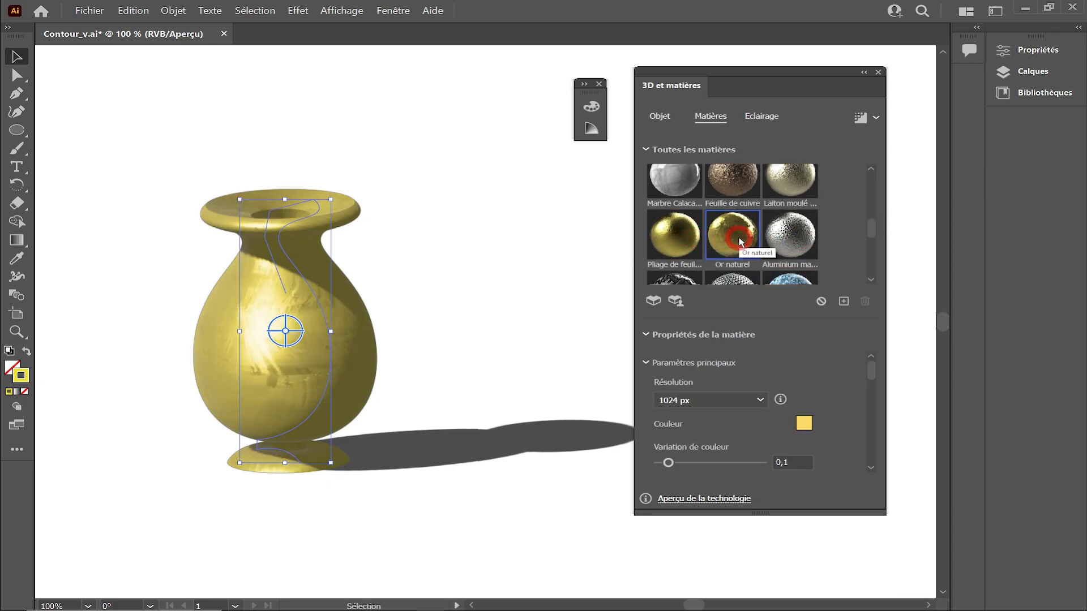
{"action": "left_click", "coordinate": [672, 246]}
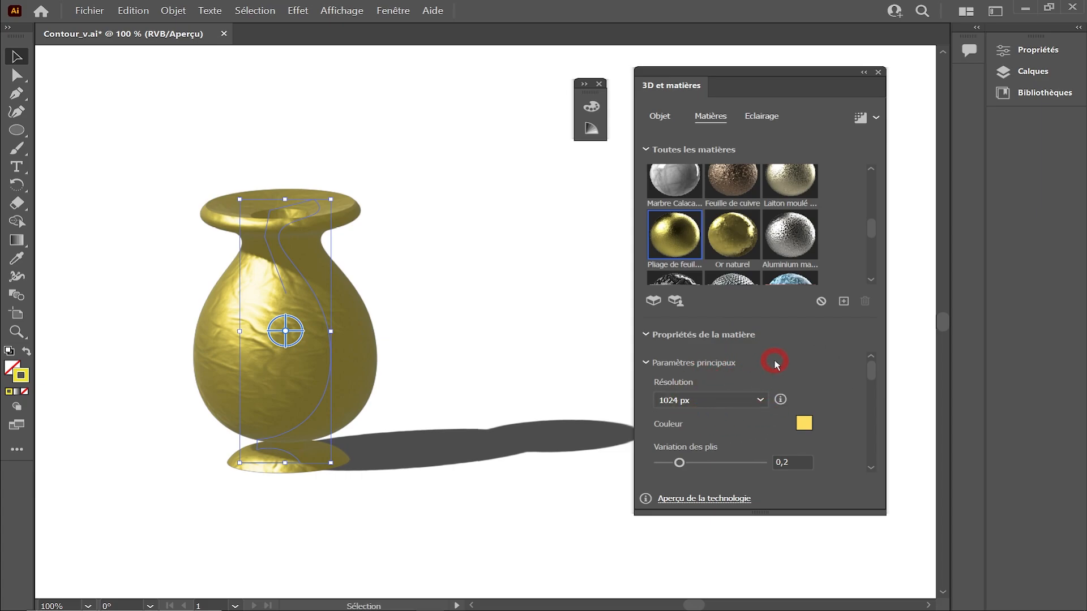
{"action": "scroll", "coordinate": [767, 367], "scroll_direction": "down", "scroll_amount": 1}
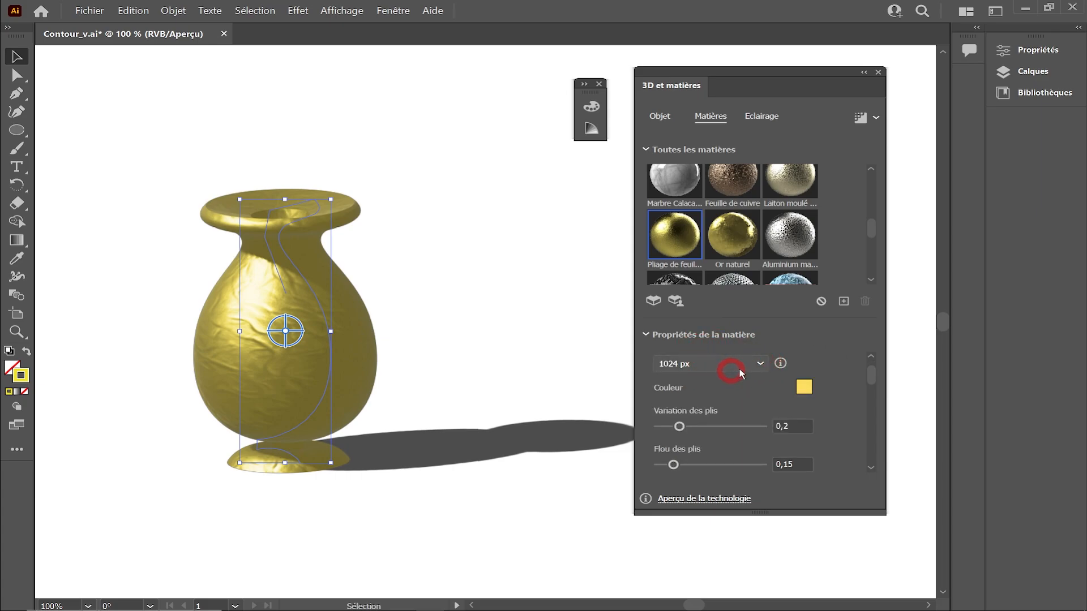
Step: Set the vase's gold Pliage de feuille material to a Variation des plis of 0,11 and a Densité of 368
{"action": "left_click", "coordinate": [739, 370]}
{"action": "left_click", "coordinate": [811, 346]}
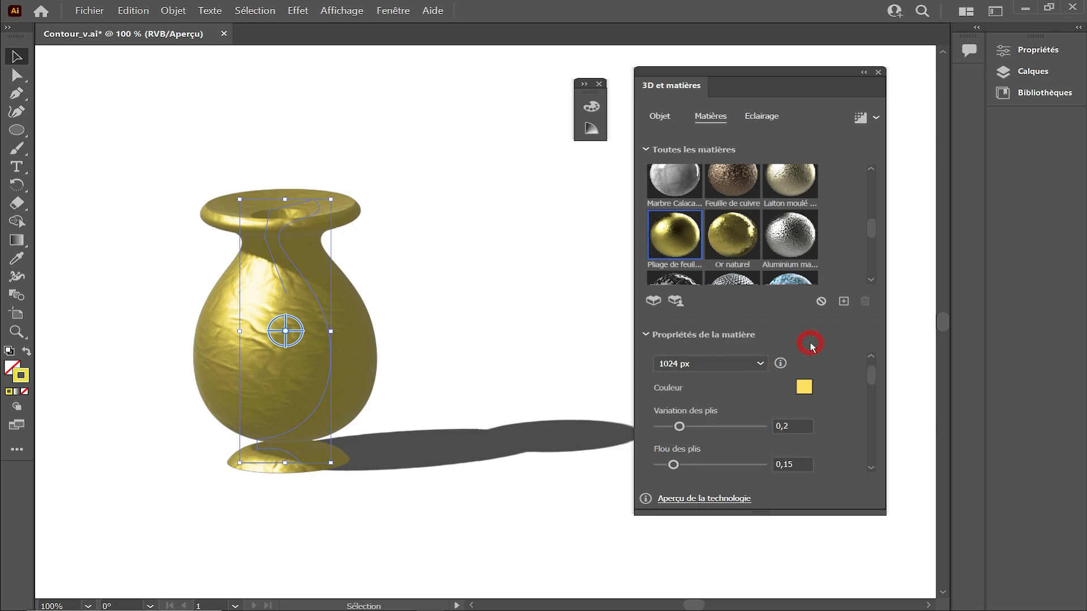
{"action": "mouse_move", "coordinate": [676, 427]}
{"action": "left_mouse_down"}
{"action": "mouse_move", "coordinate": [664, 432]}
{"action": "mouse_move", "coordinate": [678, 445]}
{"action": "left_mouse_up"}
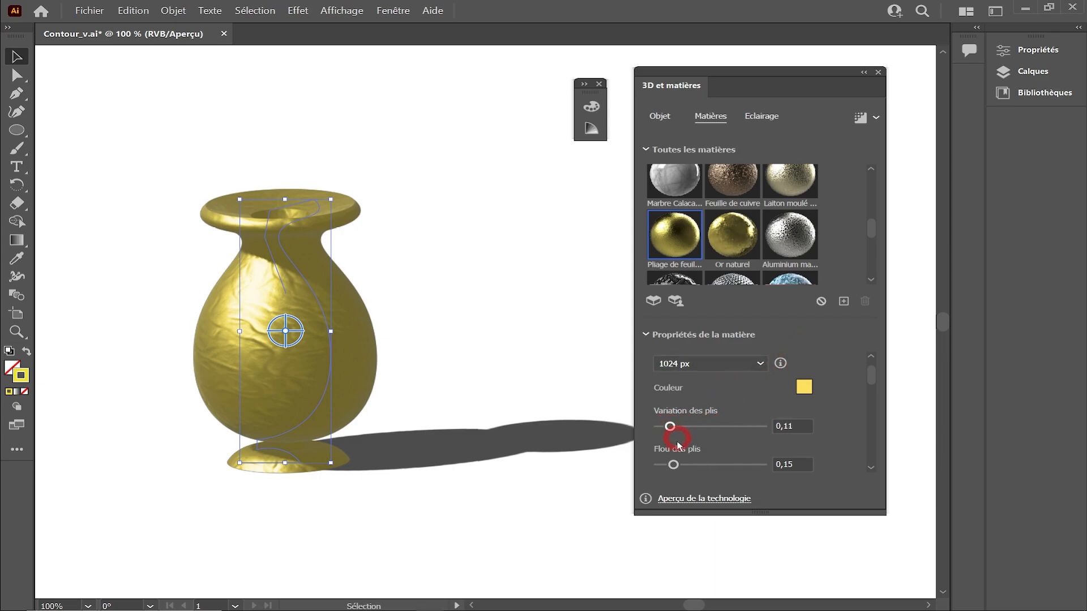
{"action": "scroll", "coordinate": [709, 447], "scroll_direction": "down", "scroll_amount": 2}
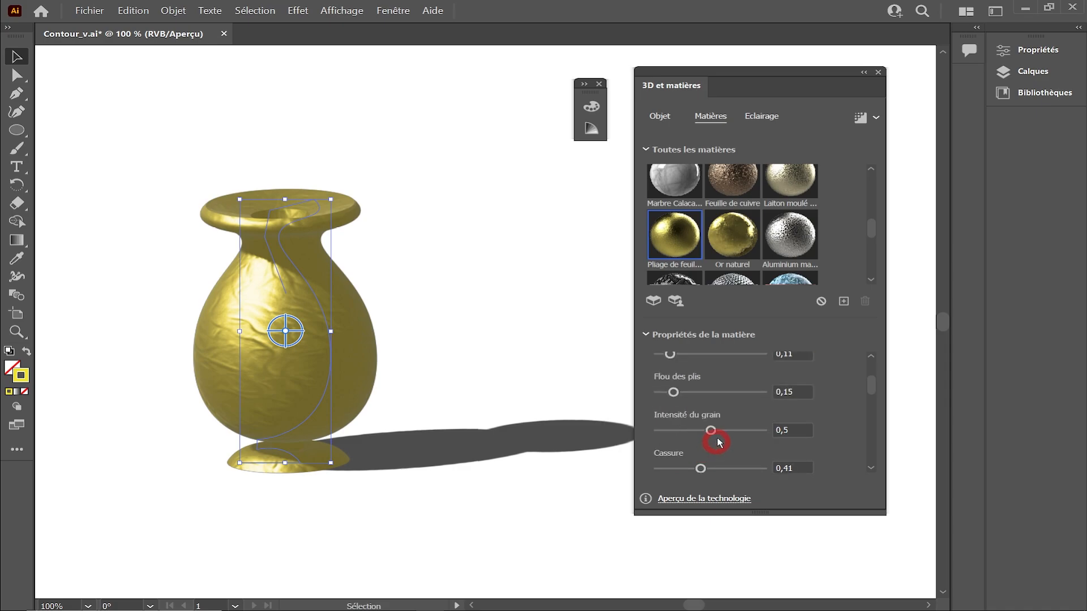
{"action": "scroll", "coordinate": [721, 402], "scroll_direction": "down", "scroll_amount": 5}
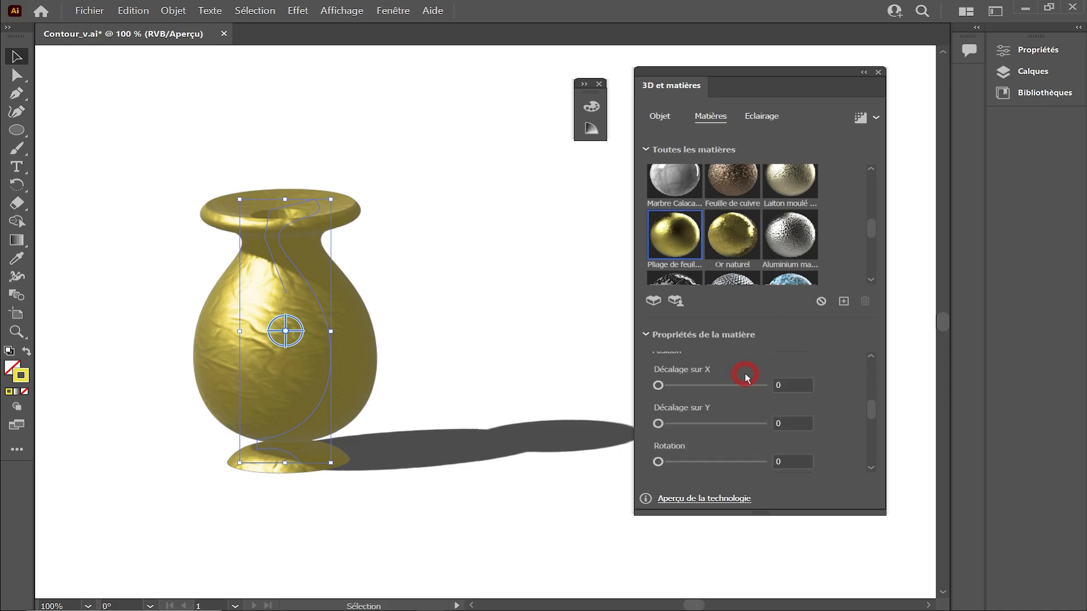
{"action": "scroll", "coordinate": [745, 378], "scroll_direction": "down", "scroll_amount": 2}
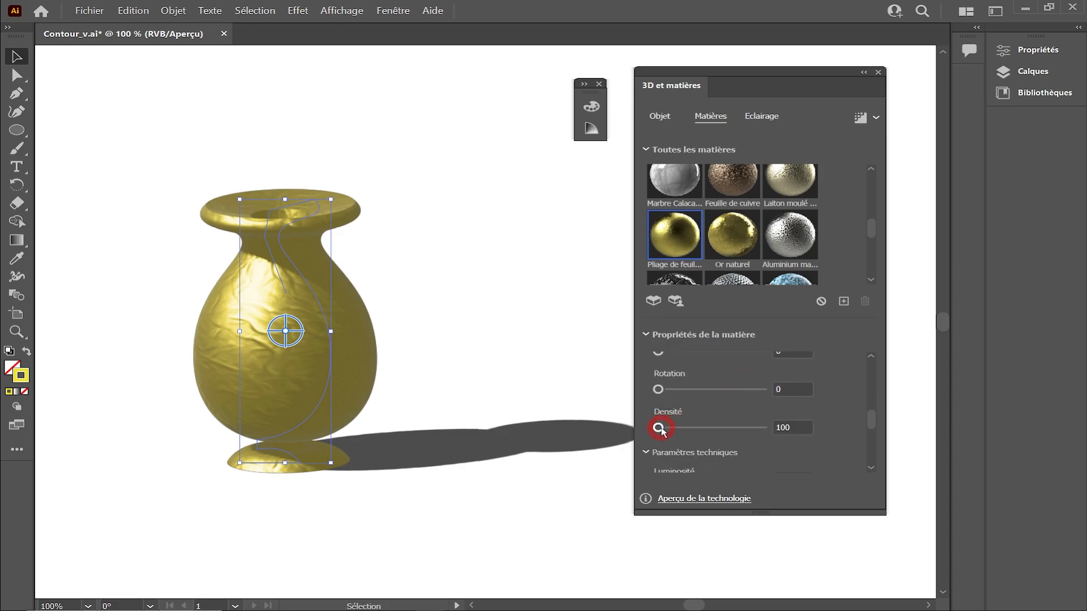
{"action": "left_click_drag", "start_coordinate": [660, 429], "coordinate": [690, 428]}
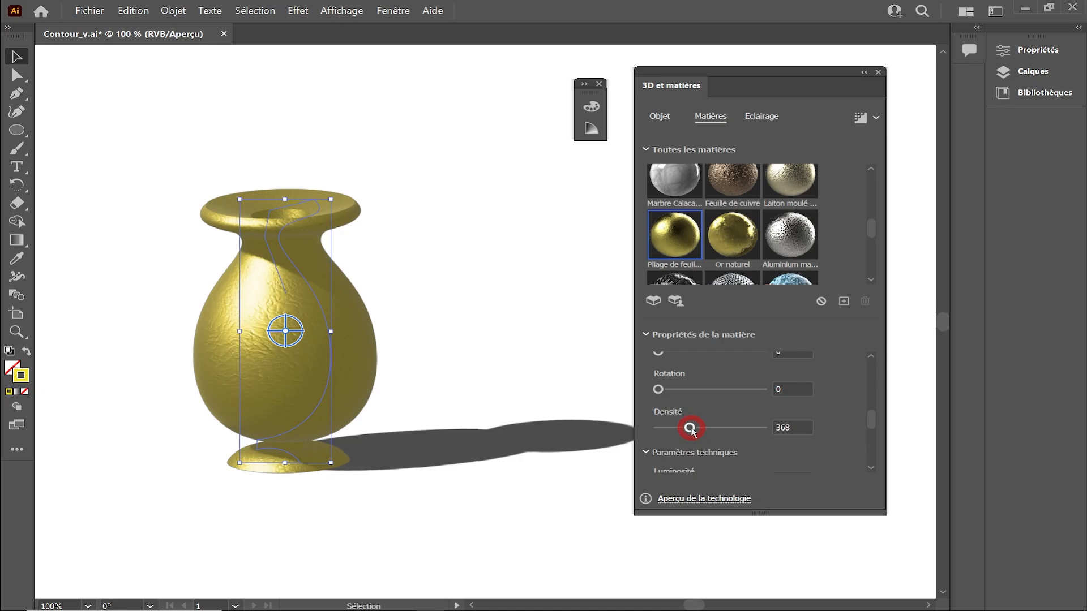
Step: Set the Contraste of the vase's gold material to -0,47 in its technical parameters
{"action": "scroll", "coordinate": [713, 422], "scroll_direction": "down", "scroll_amount": 1}
{"action": "scroll", "coordinate": [702, 418], "scroll_direction": "down", "scroll_amount": 1}
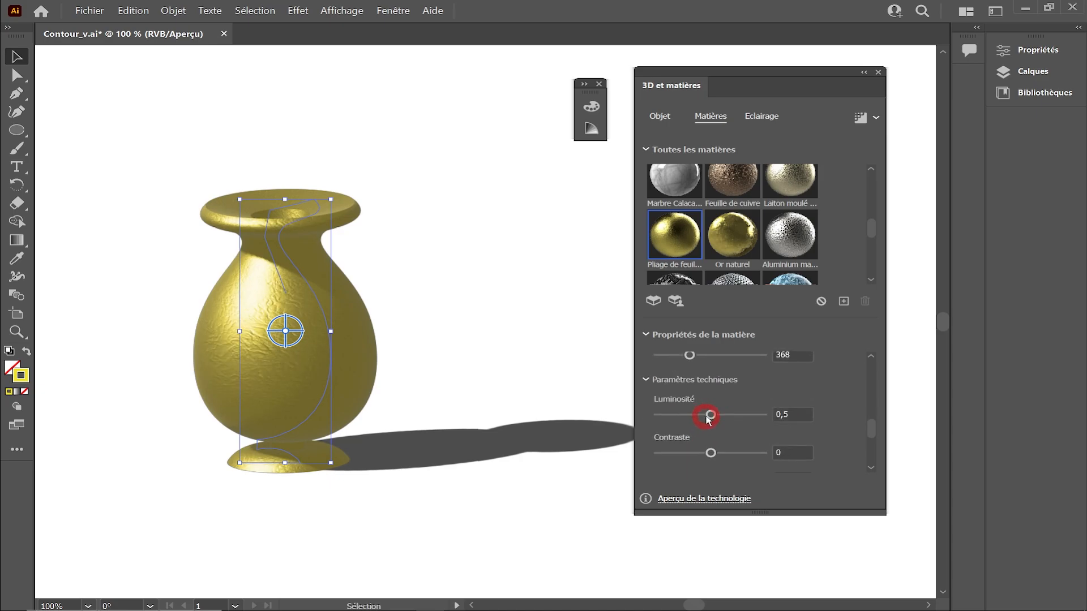
{"action": "scroll", "coordinate": [721, 419], "scroll_direction": "down", "scroll_amount": 2}
{"action": "scroll", "coordinate": [723, 420], "scroll_direction": "up", "scroll_amount": 1}
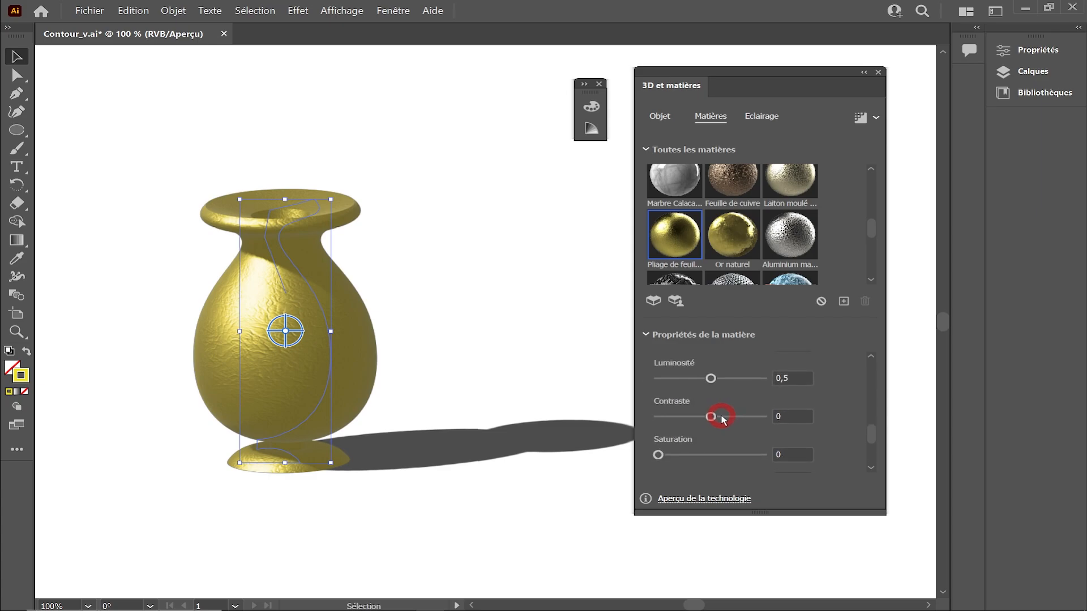
{"action": "left_click_drag", "start_coordinate": [711, 417], "coordinate": [685, 417]}
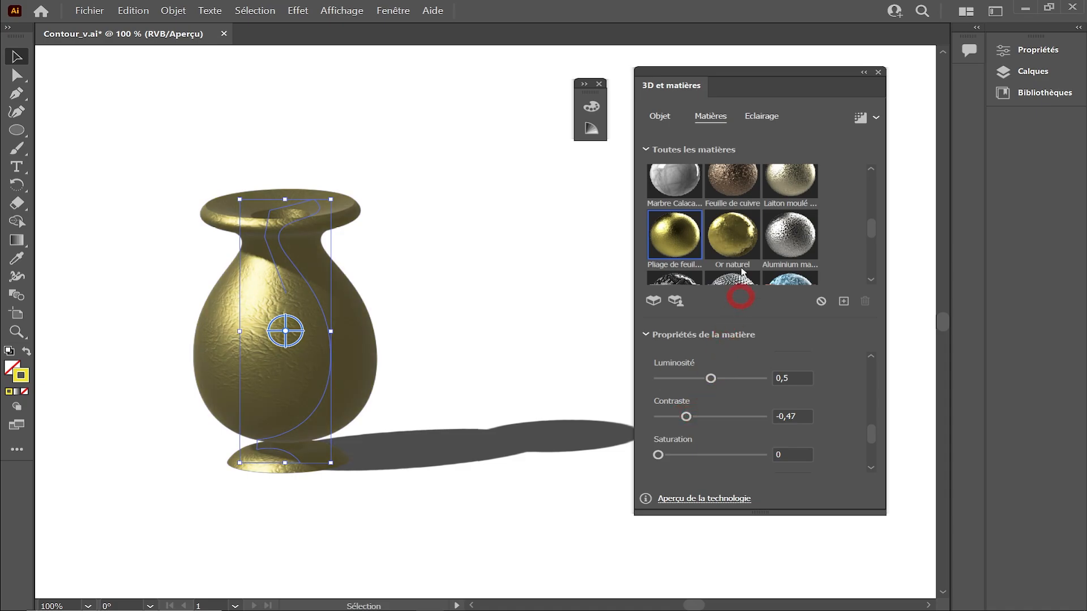
Step: Look through the remaining built-in materials, then browse the Adobe Substance 3D Community Assets website in the browser for further materials
{"action": "scroll", "coordinate": [792, 244], "scroll_direction": "down", "scroll_amount": 3}
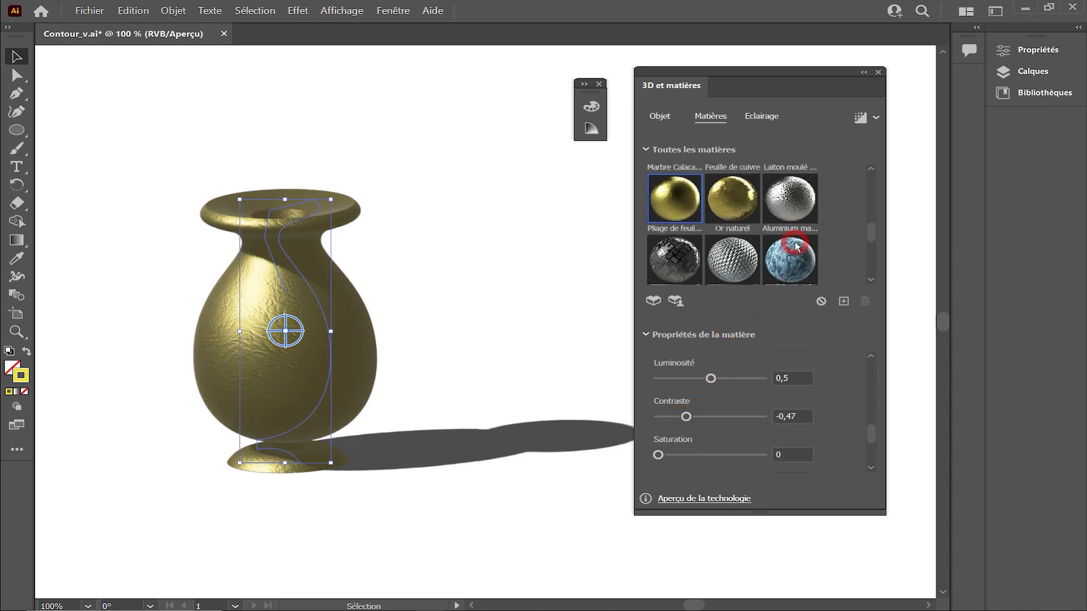
{"action": "scroll", "coordinate": [795, 247], "scroll_direction": "down", "scroll_amount": 4}
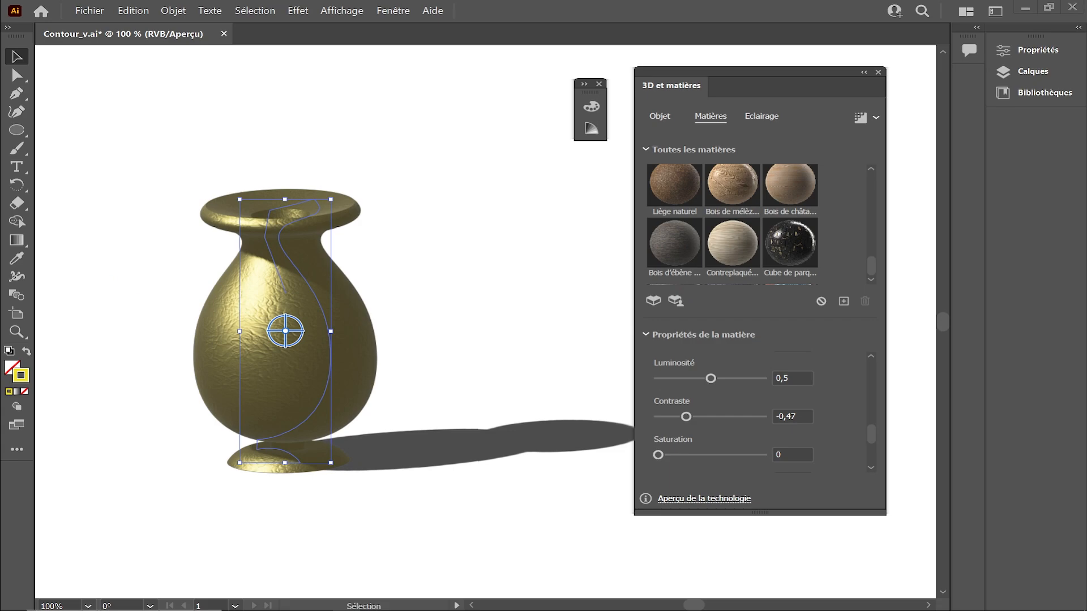
{"action": "left_click_drag", "start_coordinate": [314, 167], "coordinate": [553, 255]}
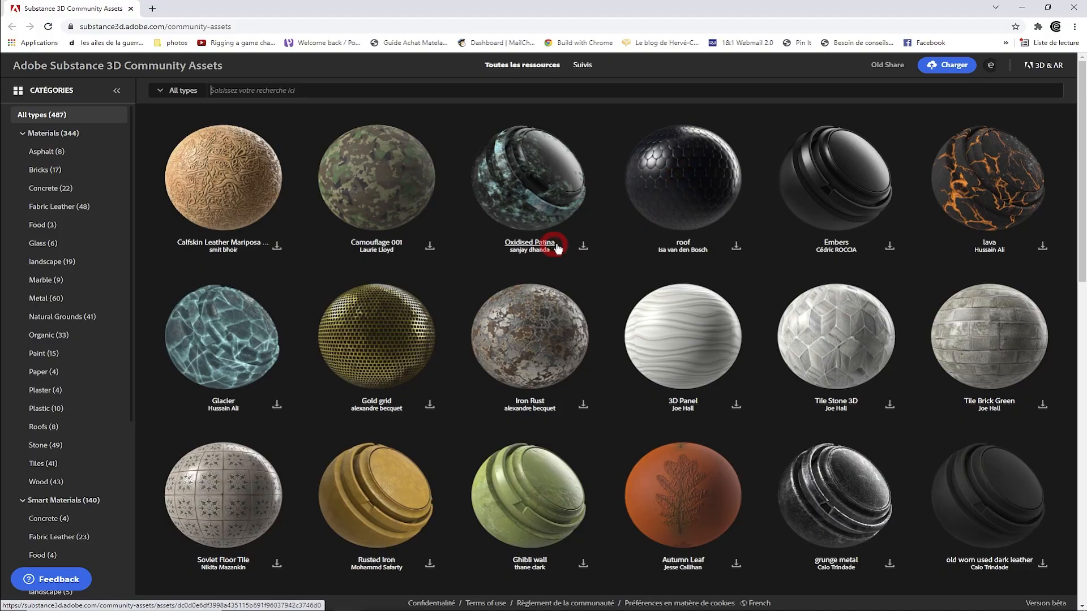
{"action": "scroll", "coordinate": [563, 246], "scroll_direction": "down", "scroll_amount": 15}
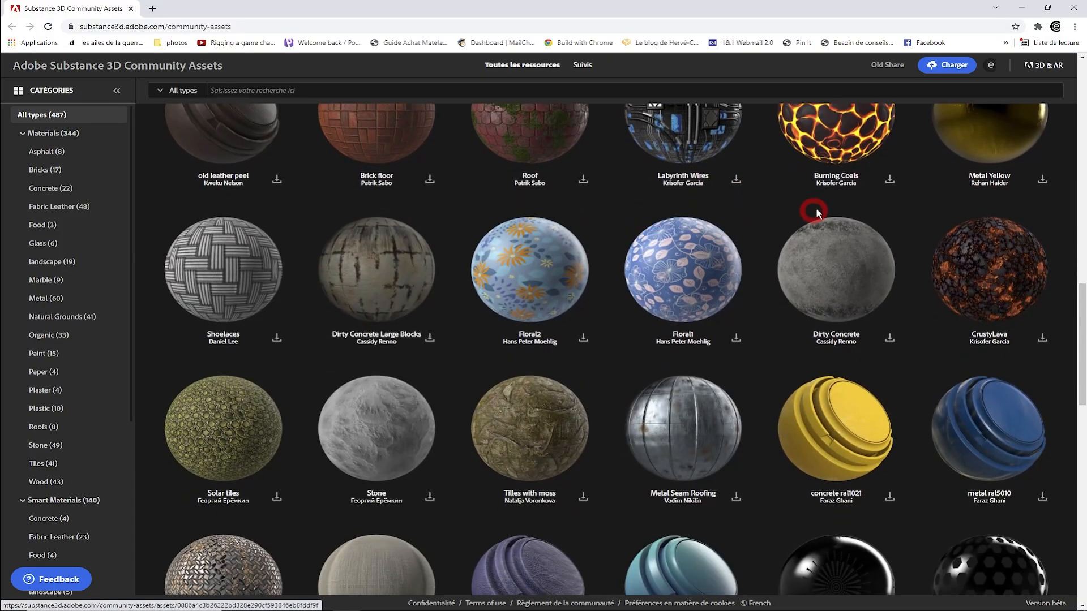
{"action": "scroll", "coordinate": [823, 231], "scroll_direction": "up", "scroll_amount": 3}
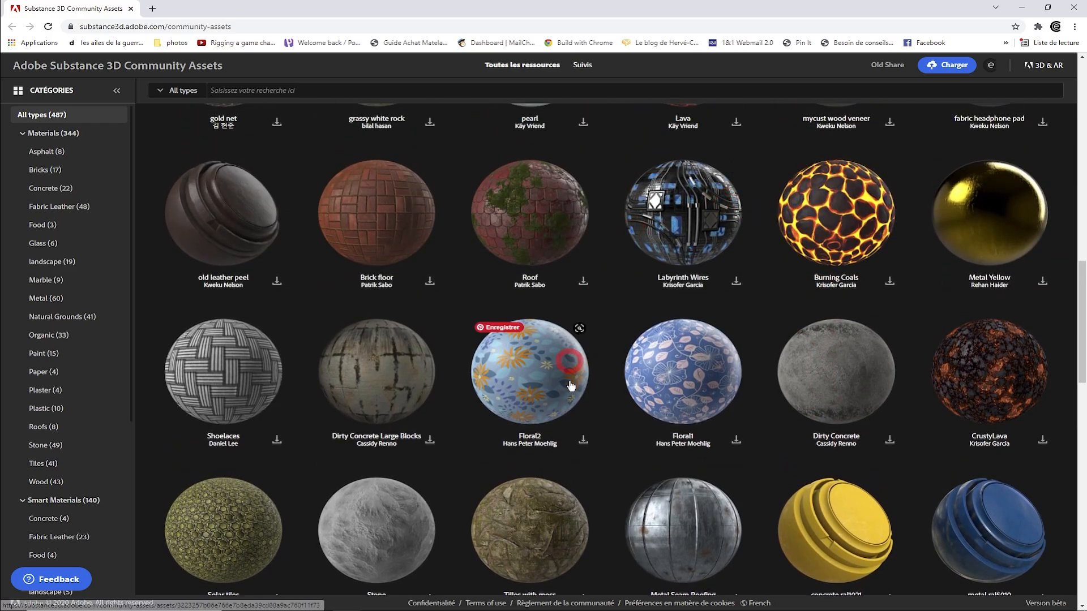
{"action": "left_click", "coordinate": [736, 440]}
{"action": "left_click", "coordinate": [618, 437]}
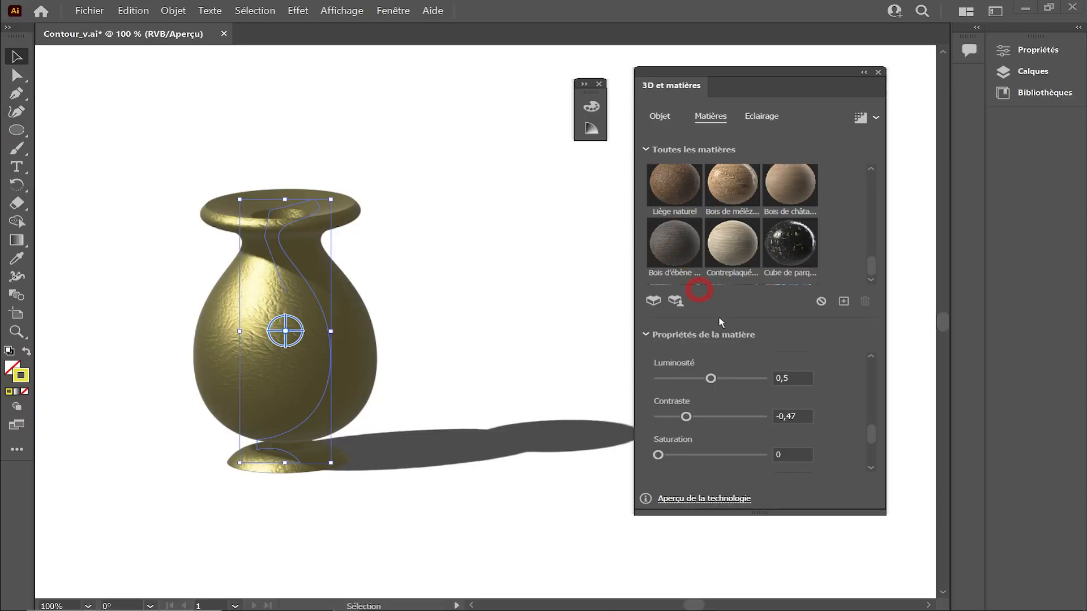
Step: Import the file camouflage_001 (1).sbsar as a custom material and locate it under Vos matières
{"action": "left_click", "coordinate": [843, 301]}
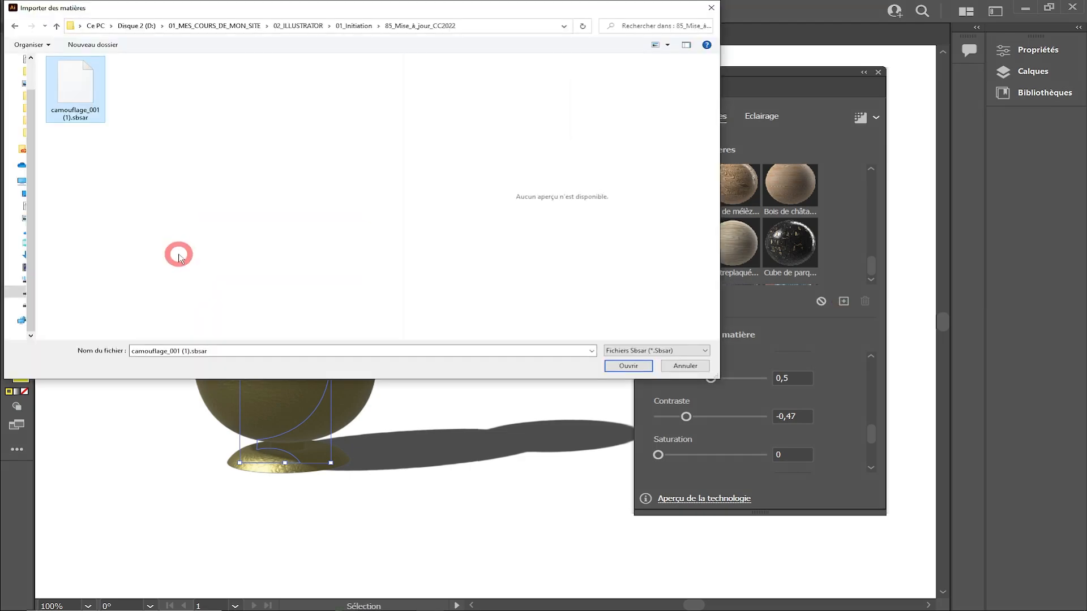
{"action": "left_click", "coordinate": [628, 365]}
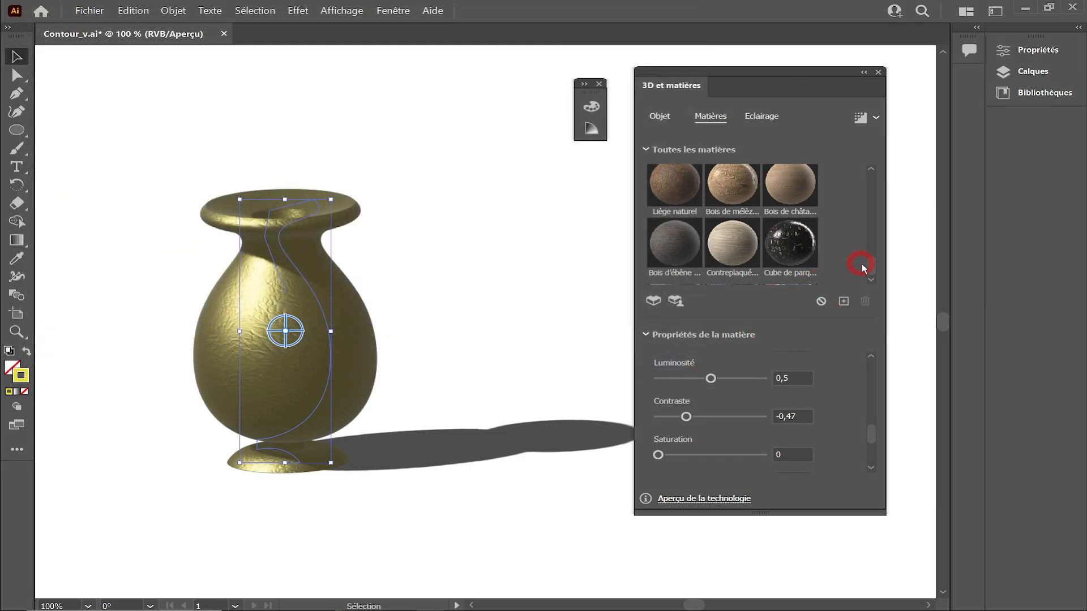
{"action": "left_click_drag", "start_coordinate": [870, 262], "coordinate": [849, 194]}
{"action": "left_click", "coordinate": [695, 230]}
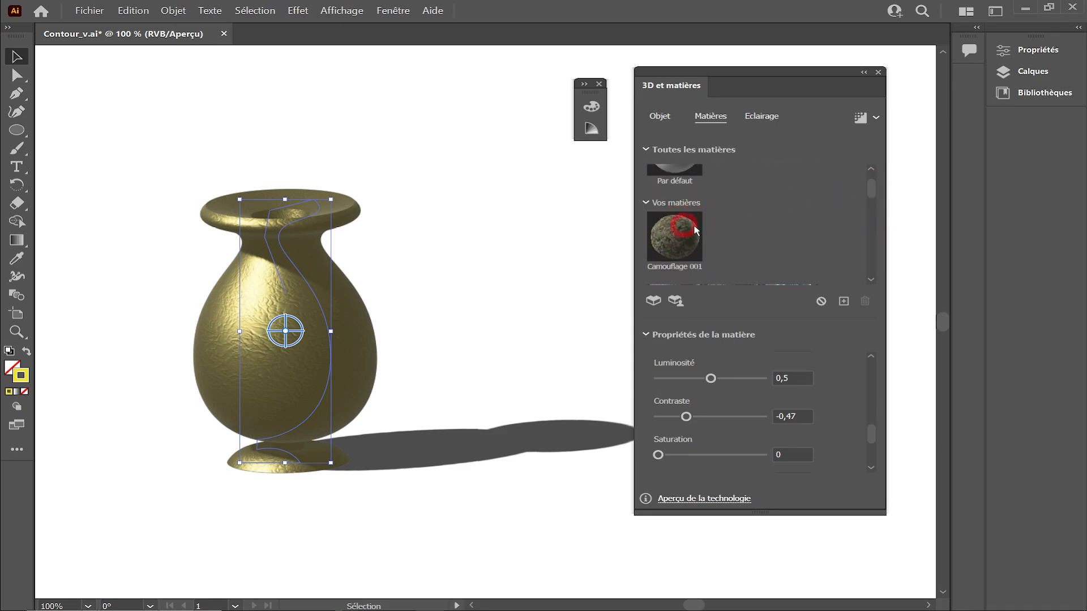
{"action": "scroll", "coordinate": [807, 244], "scroll_direction": "up", "scroll_amount": 2}
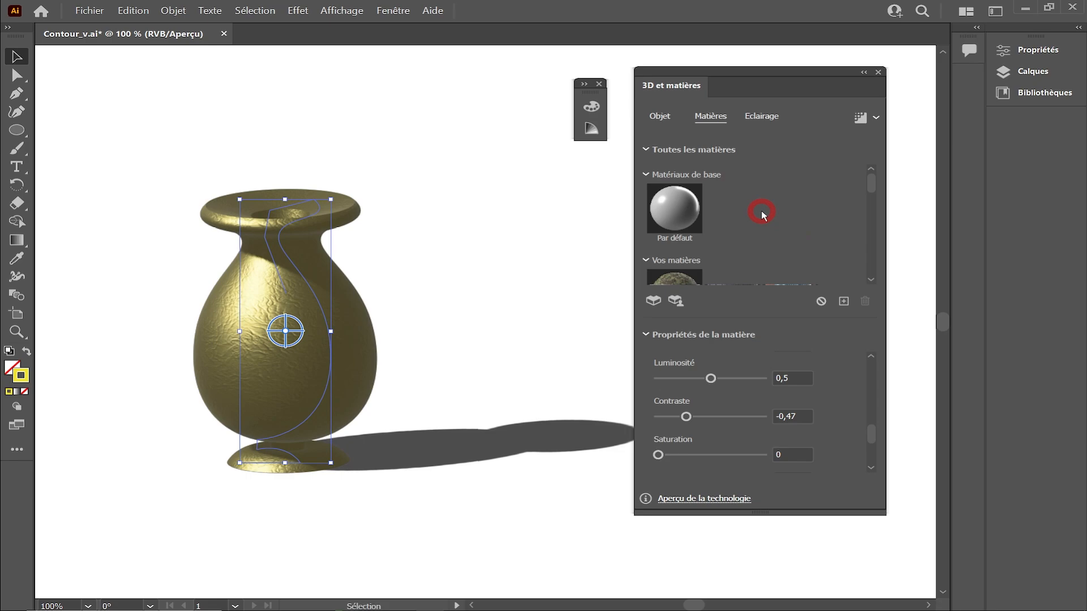
Step: Turn on ray tracing with Elevée quality and noise reduction, and keep the document's rasterization resolution at Elevée (300 ppp)
{"action": "left_click", "coordinate": [877, 119]}
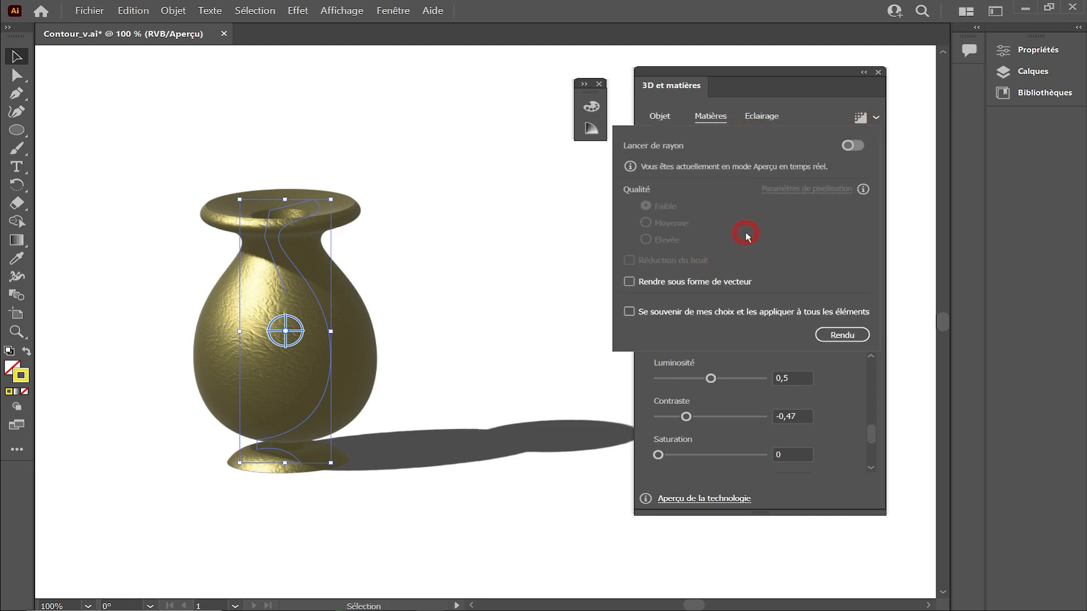
{"action": "left_click", "coordinate": [854, 151]}
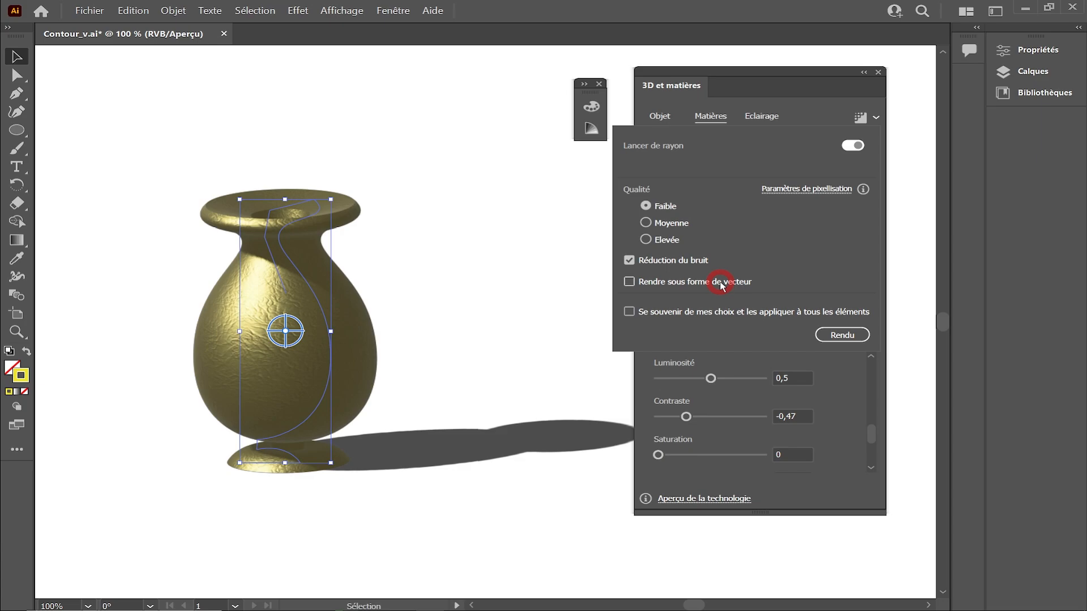
{"action": "left_click", "coordinate": [789, 191]}
{"action": "left_click_drag", "start_coordinate": [478, 153], "coordinate": [351, 153]}
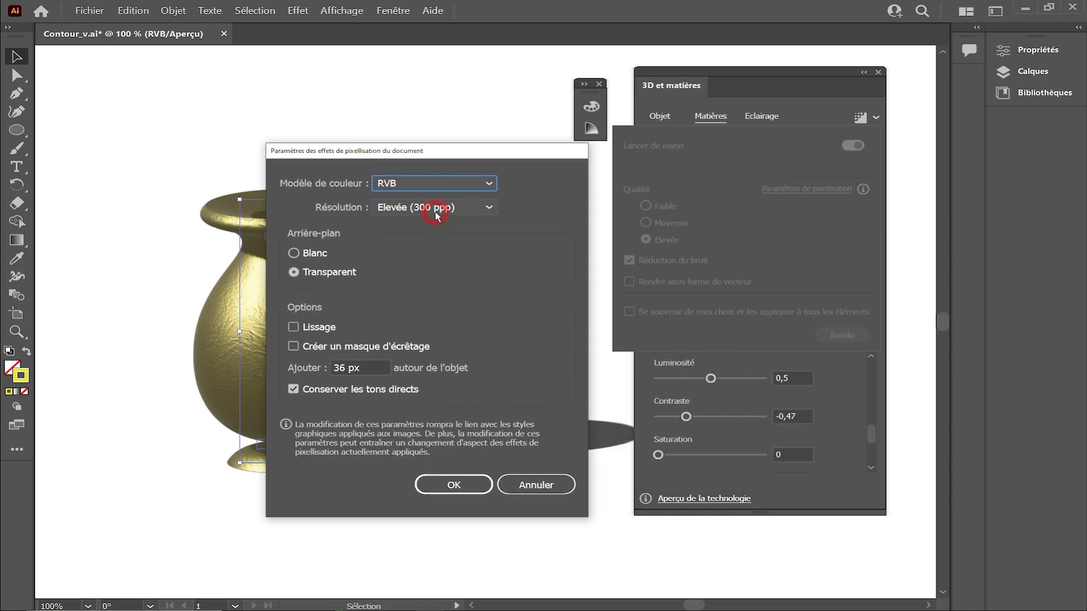
{"action": "left_click", "coordinate": [489, 210]}
{"action": "left_click", "coordinate": [480, 212]}
{"action": "left_click", "coordinate": [478, 213]}
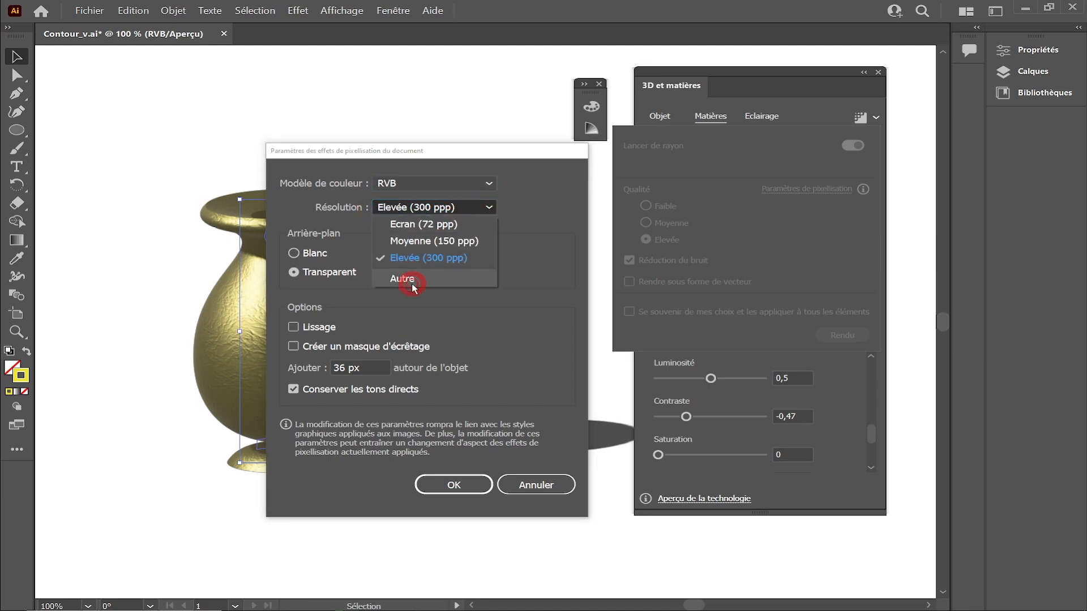
{"action": "left_click", "coordinate": [545, 244]}
{"action": "key", "text": "Return"}
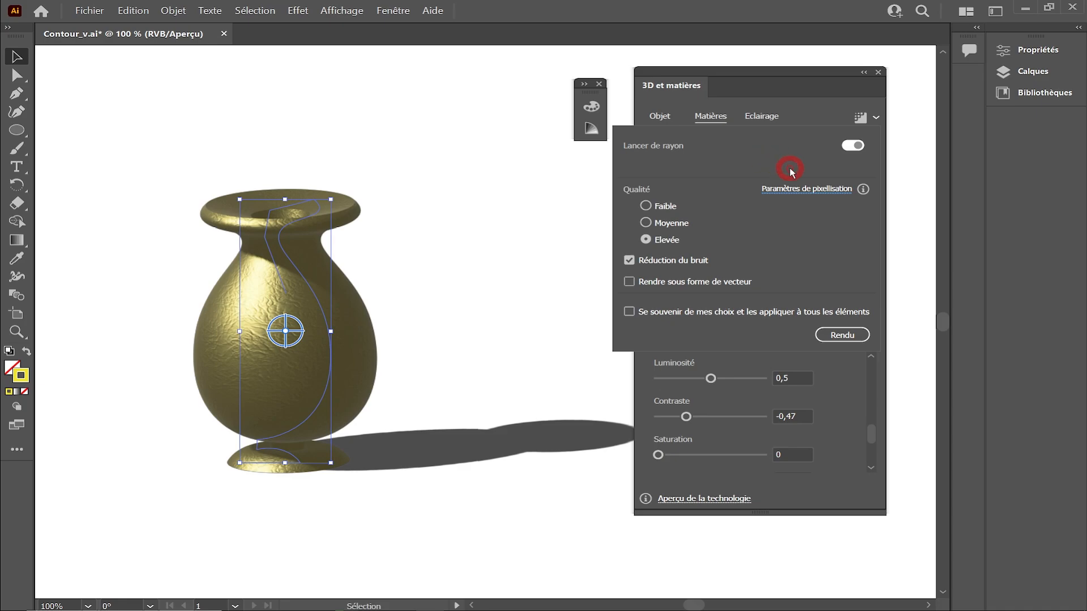
{"action": "left_click", "coordinate": [811, 73]}
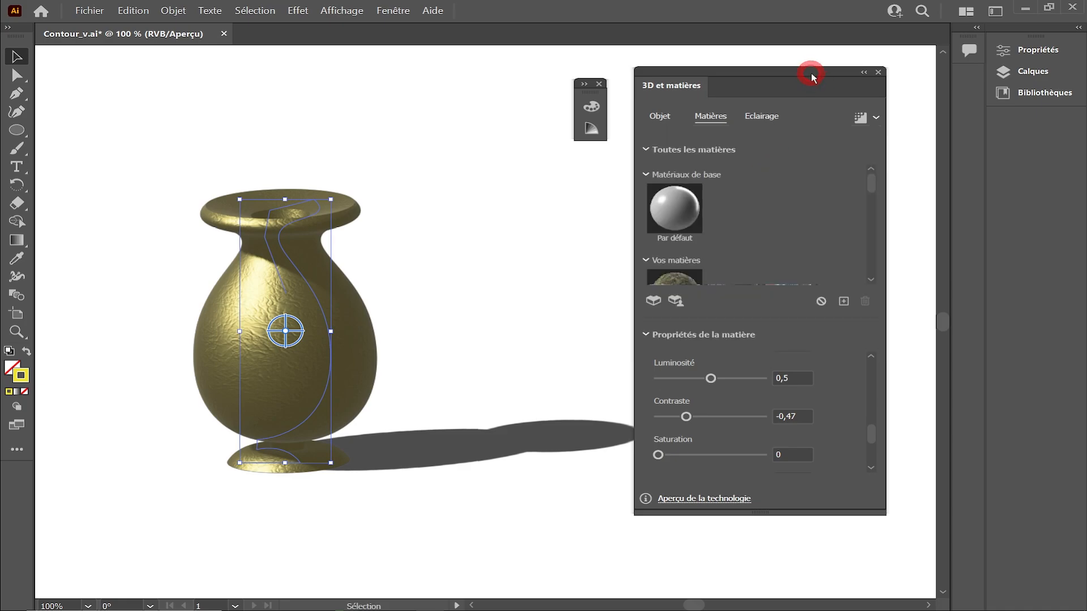
Step: Render the gold vase with ray tracing and move the 3D panel off the artwork, with the vase deselected
{"action": "left_click", "coordinate": [860, 121]}
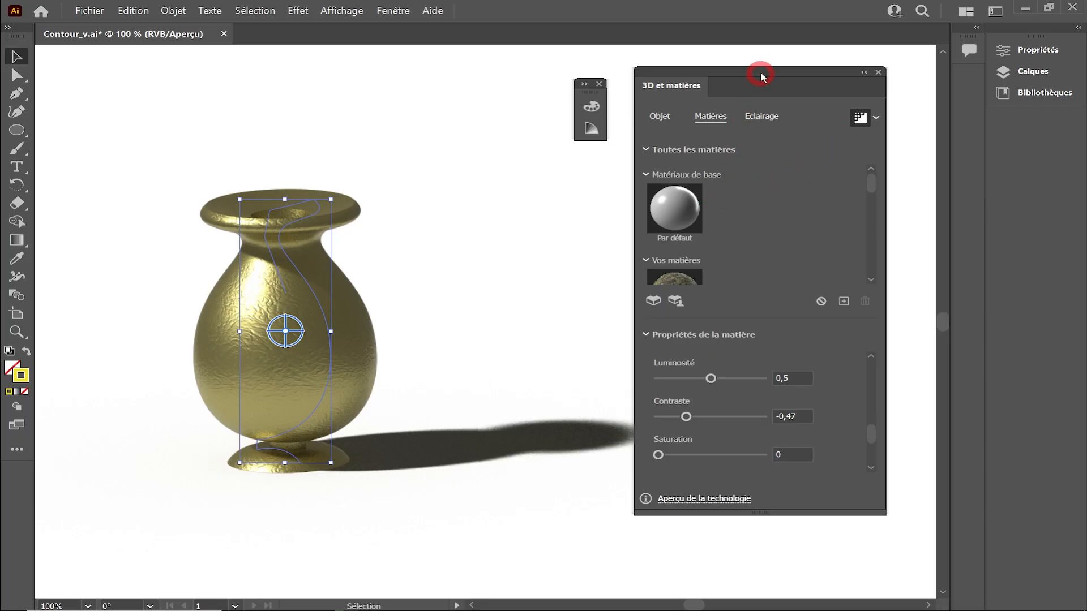
{"action": "left_click_drag", "start_coordinate": [760, 75], "coordinate": [832, 86]}
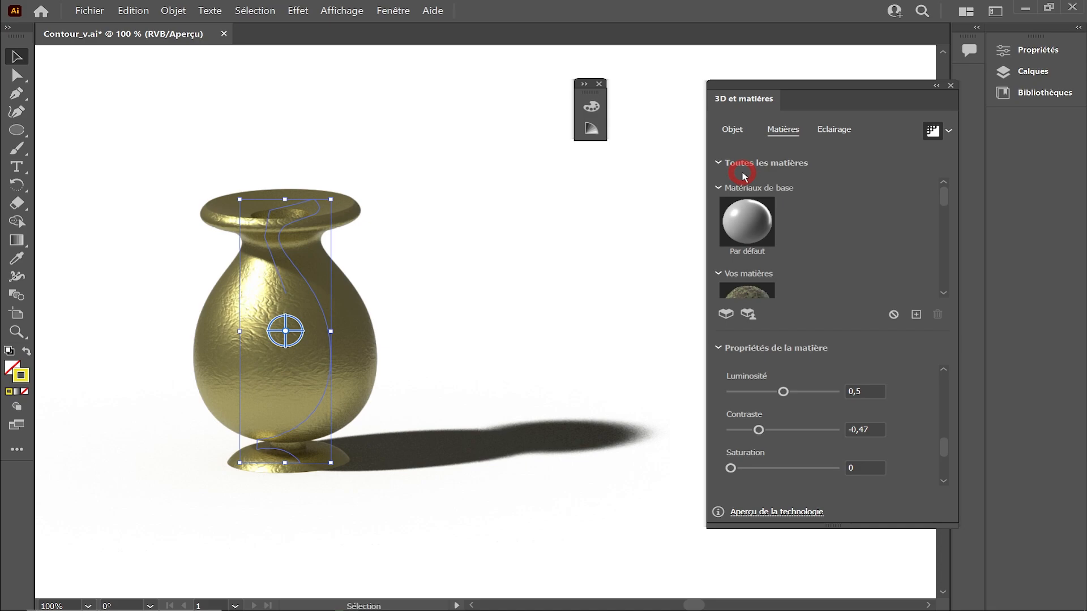
{"action": "left_click", "coordinate": [608, 196]}
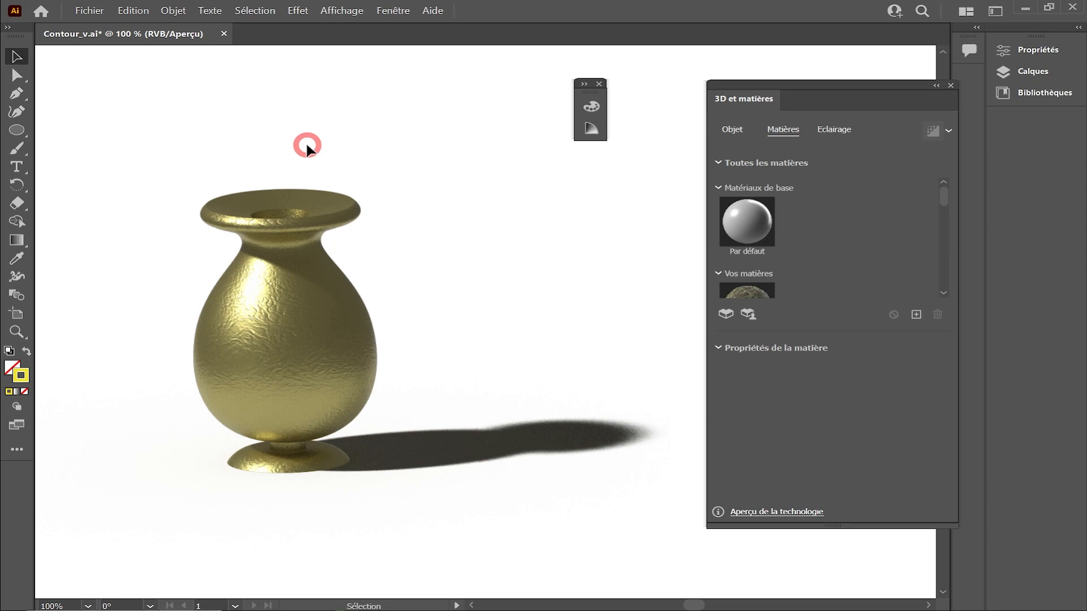
Step: Leave the group's isolation and render the vase with the gold sphere in its opening using ray tracing
{"action": "left_click_drag", "start_coordinate": [330, 206], "coordinate": [287, 214]}
{"action": "left_click", "coordinate": [914, 127]}
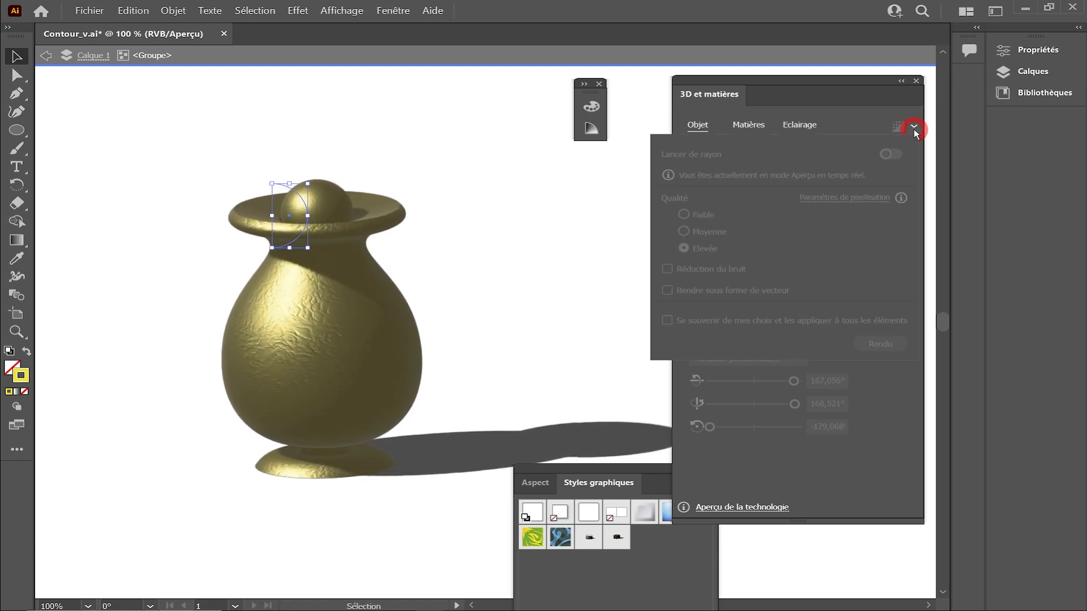
{"action": "left_click", "coordinate": [478, 51]}
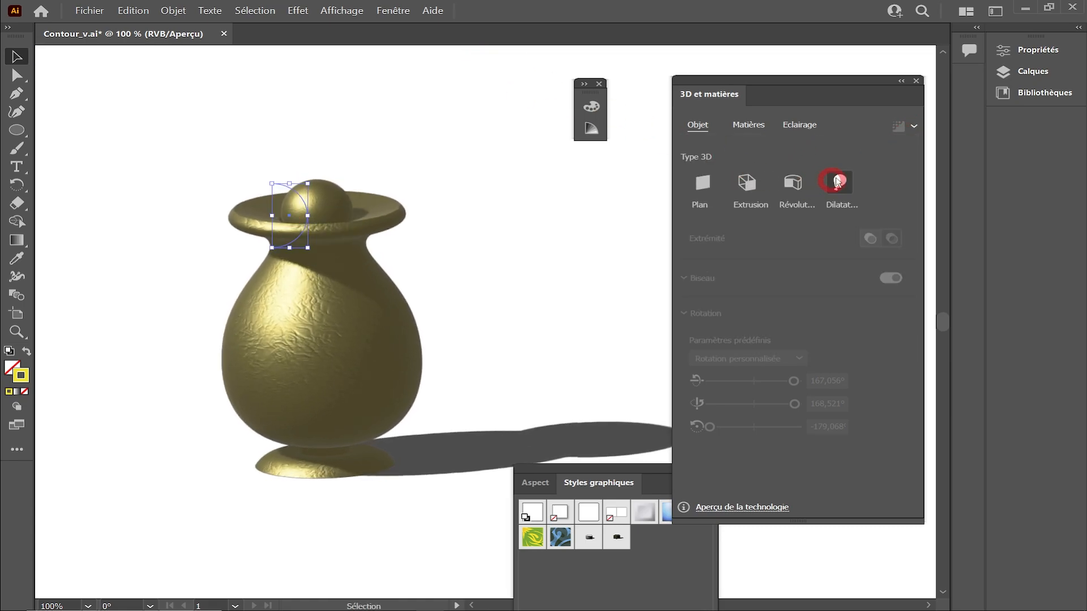
{"action": "left_click_drag", "start_coordinate": [506, 262], "coordinate": [462, 242]}
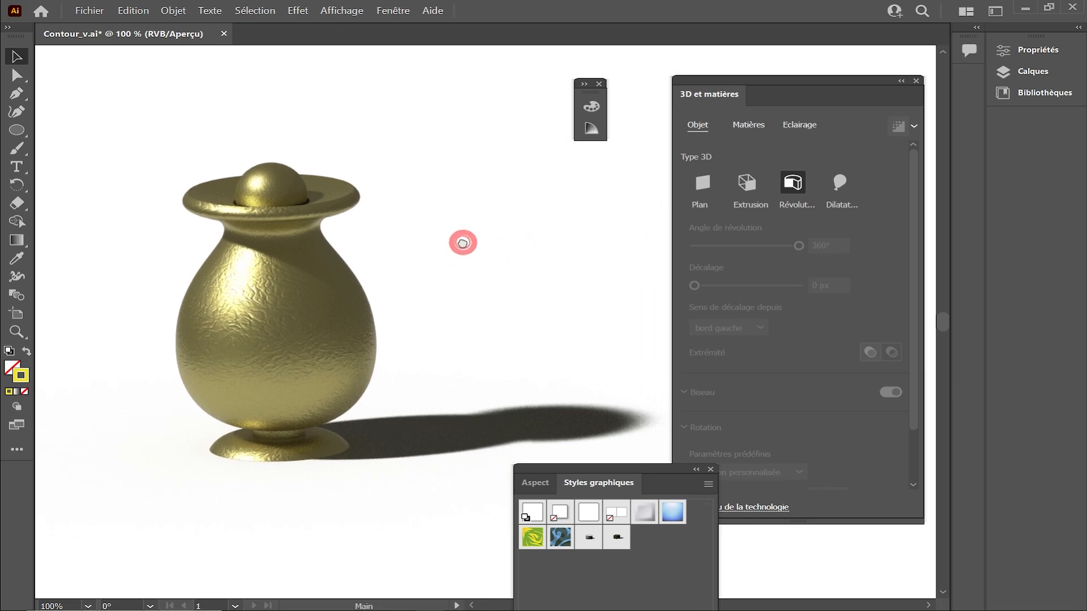
{"action": "left_click", "coordinate": [799, 205]}
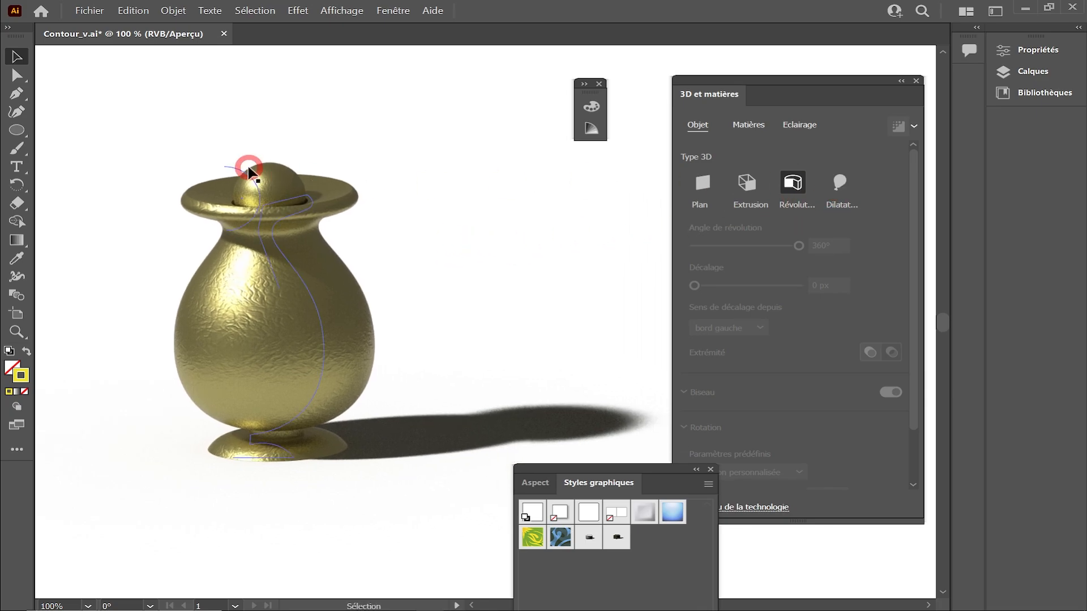
Step: Draw an ellipse in the empty area to the right of the vase
{"action": "left_click", "coordinate": [18, 131]}
{"action": "left_click", "coordinate": [73, 148]}
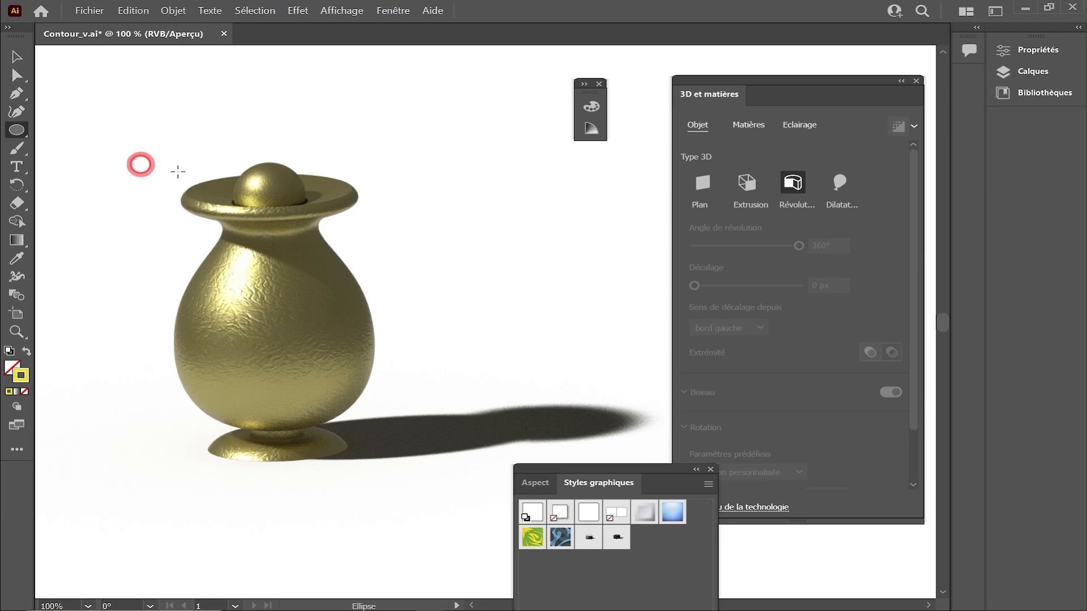
{"action": "left_click_drag", "start_coordinate": [457, 177], "coordinate": [576, 272]}
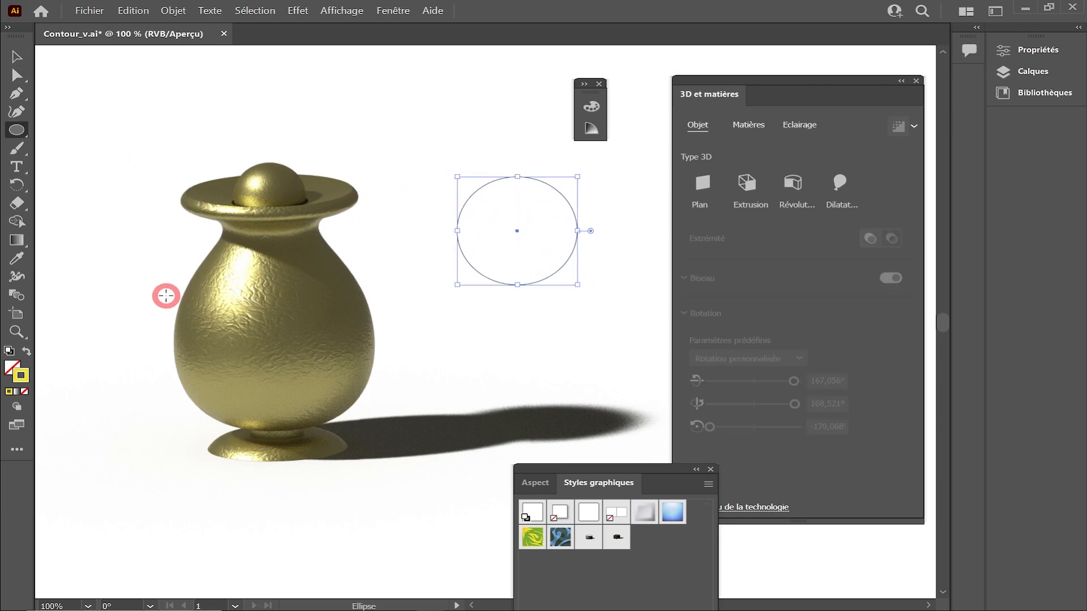
{"action": "left_click", "coordinate": [742, 182]}
{"action": "left_click", "coordinate": [15, 56]}
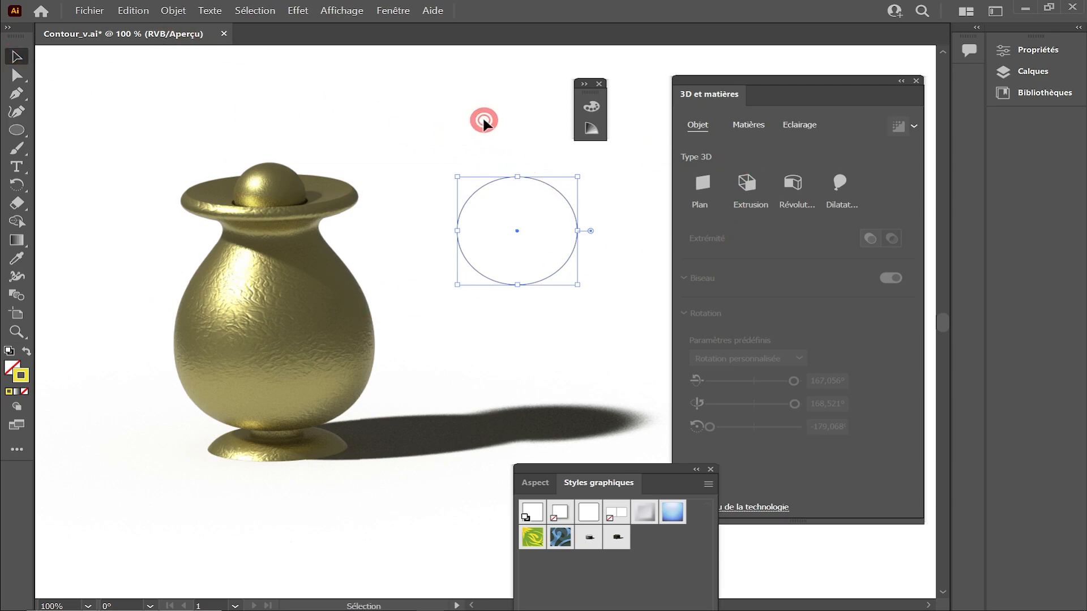
Step: Set the weight of the ellipse's yellow stroke to 45 pt
{"action": "left_click", "coordinate": [485, 122]}
{"action": "left_click", "coordinate": [537, 180]}
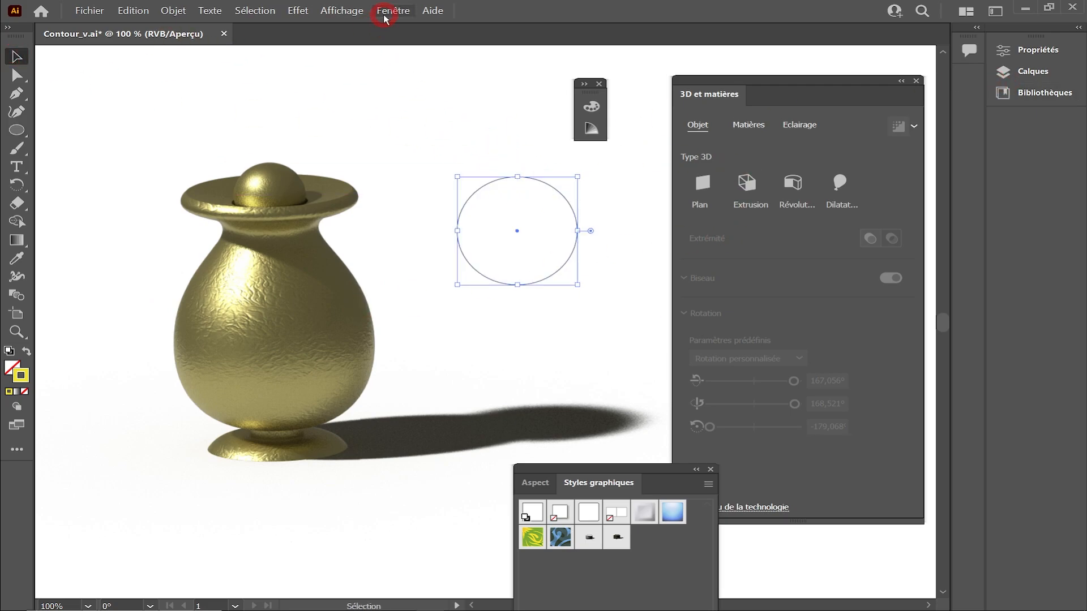
{"action": "left_click", "coordinate": [1003, 50]}
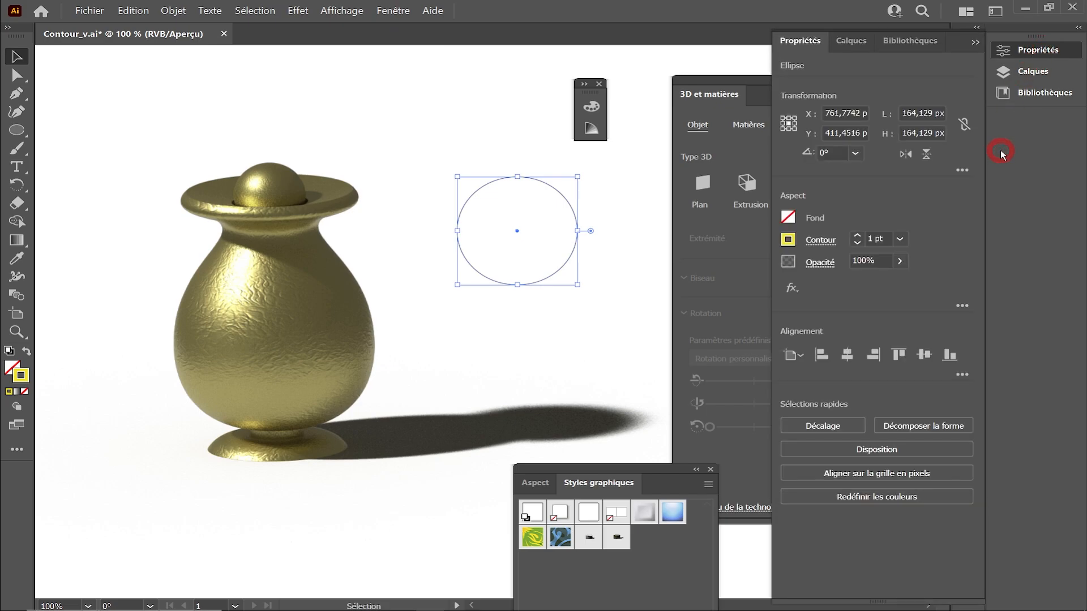
{"action": "left_click", "coordinate": [883, 234]}
{"action": "left_click", "coordinate": [857, 235]}
{"action": "left_click", "coordinate": [857, 235]}
{"action": "left_click", "coordinate": [857, 235]}
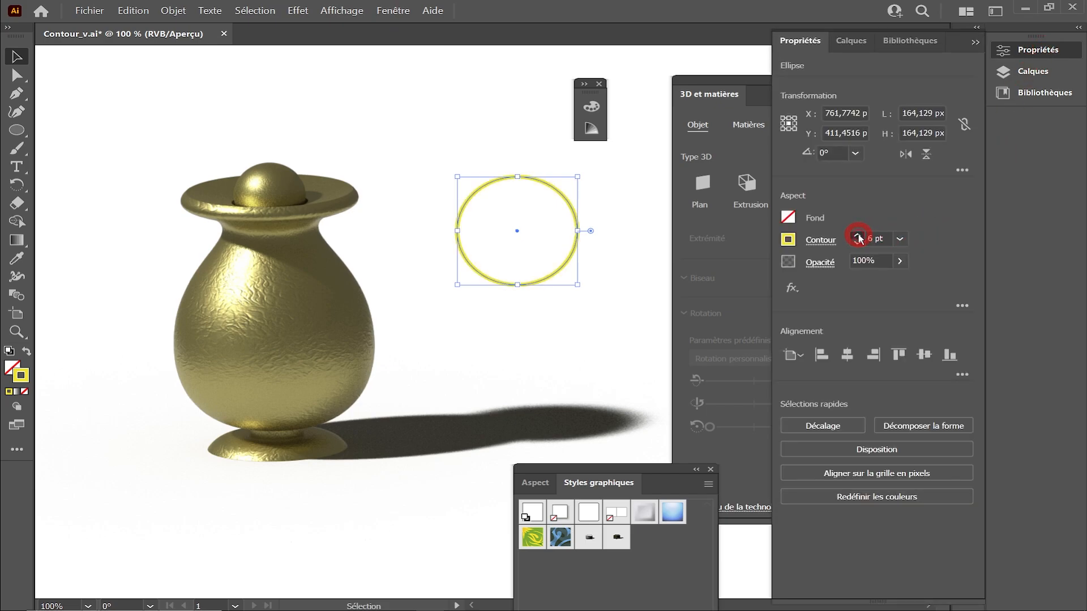
{"action": "left_click_drag", "start_coordinate": [858, 238], "coordinate": [858, 238]}
Step: Fill the ellipse with medium blue and bring the 3D settings back in front of the object properties
{"action": "left_click", "coordinate": [788, 218]}
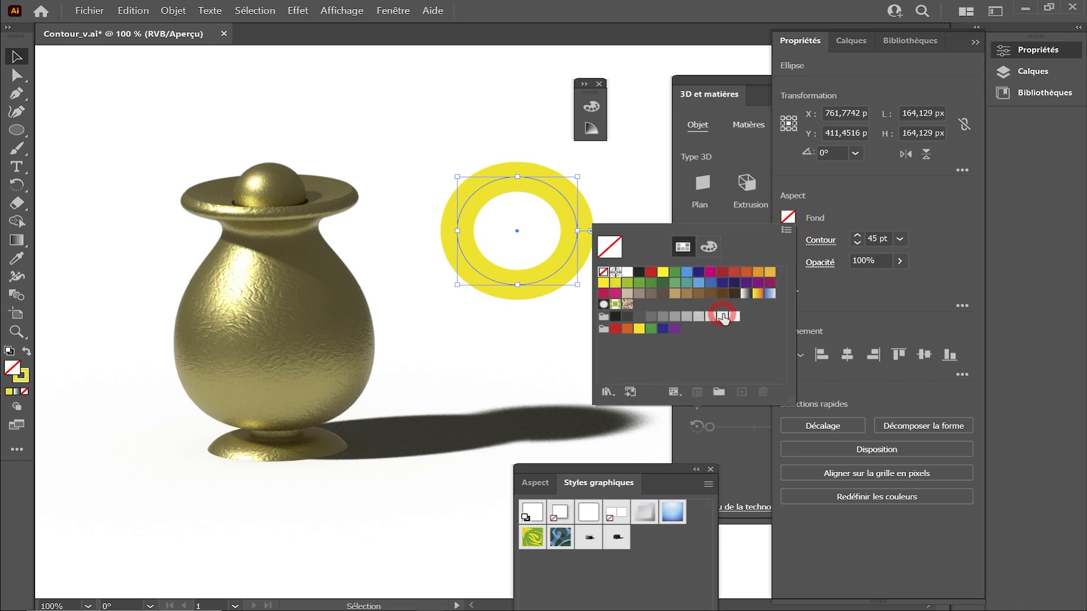
{"action": "left_click", "coordinate": [710, 284]}
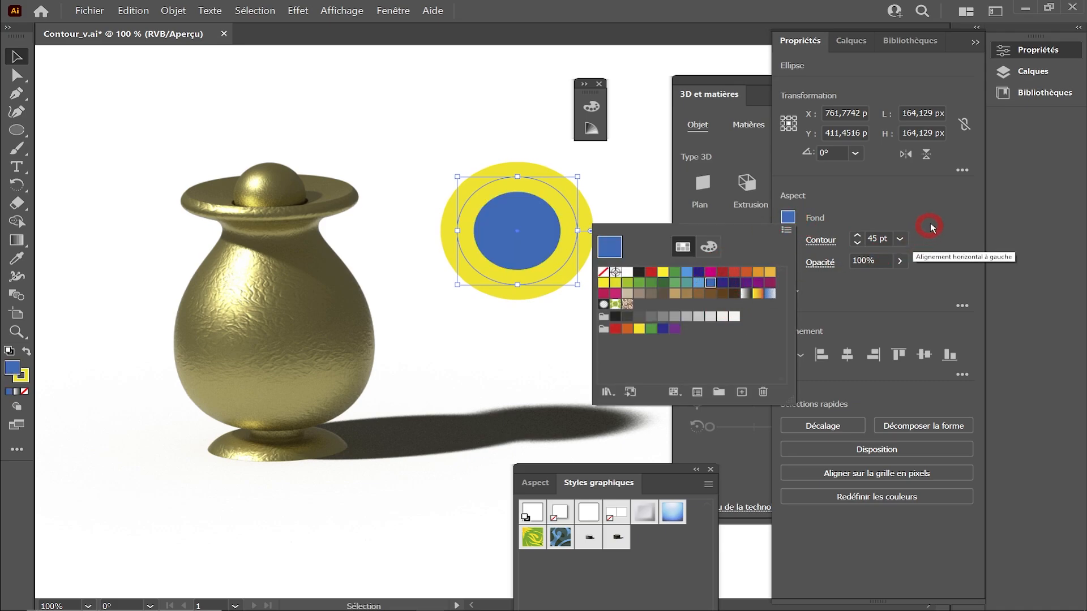
{"action": "left_click", "coordinate": [695, 117]}
{"action": "left_click", "coordinate": [733, 93]}
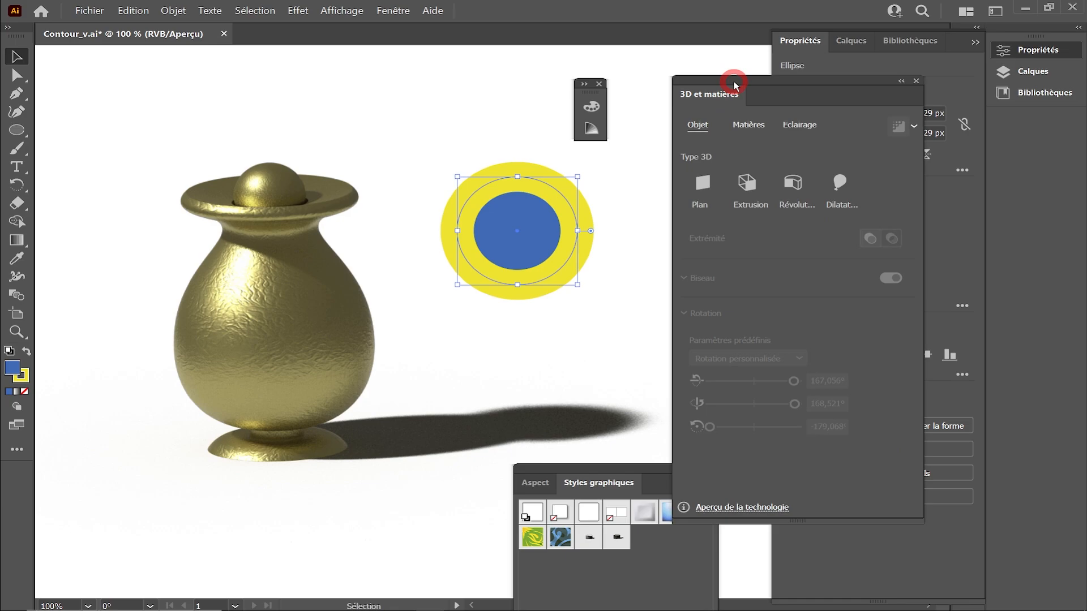
Step: Duplicate the ellipse up and to the left of the original, and move the gold vase left to make room
{"action": "left_click_drag", "start_coordinate": [520, 235], "coordinate": [362, 150]}
{"action": "left_click_drag", "start_coordinate": [170, 151], "coordinate": [315, 373]}
{"action": "left_click_drag", "start_coordinate": [317, 313], "coordinate": [139, 341]}
Step: Group the two blue ellipses and apply the 3D inflate type (Dilatation) to the group
{"action": "left_click_drag", "start_coordinate": [304, 88], "coordinate": [545, 290]}
{"action": "key", "text": "ctrl+g"}
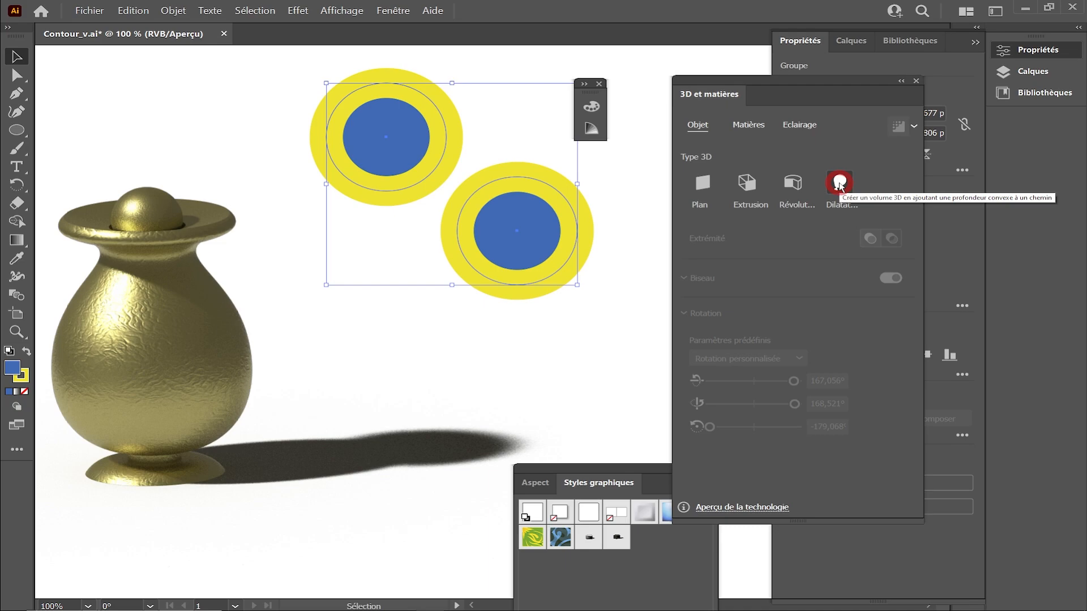
{"action": "left_click", "coordinate": [840, 182]}
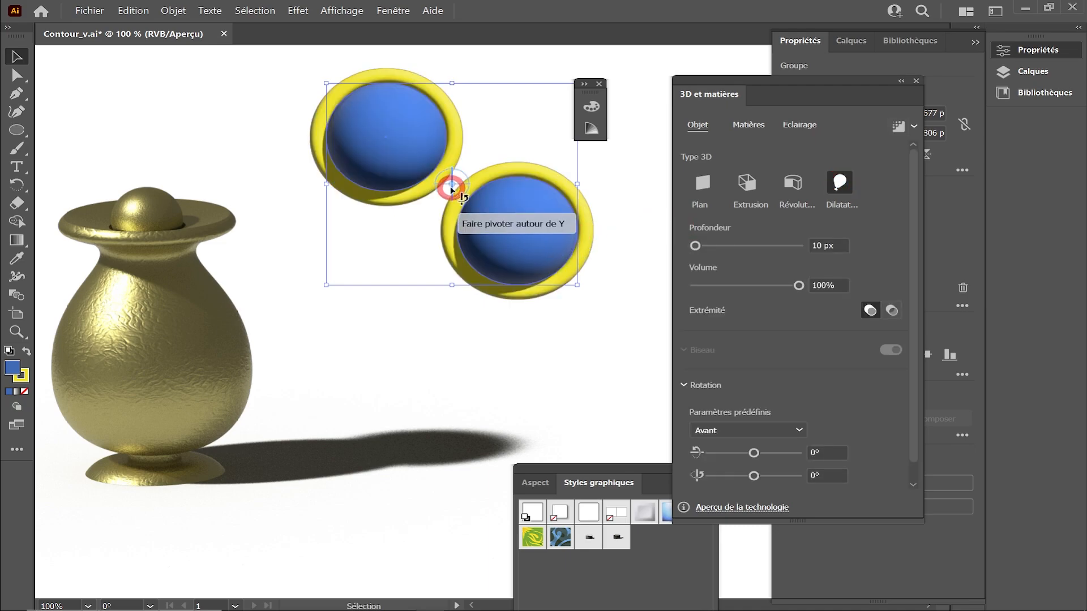
Step: Rotate the inflated group 50.4° around Y and set its volume to 70% and its depth to 0 px
{"action": "left_click_drag", "start_coordinate": [452, 190], "coordinate": [487, 162]}
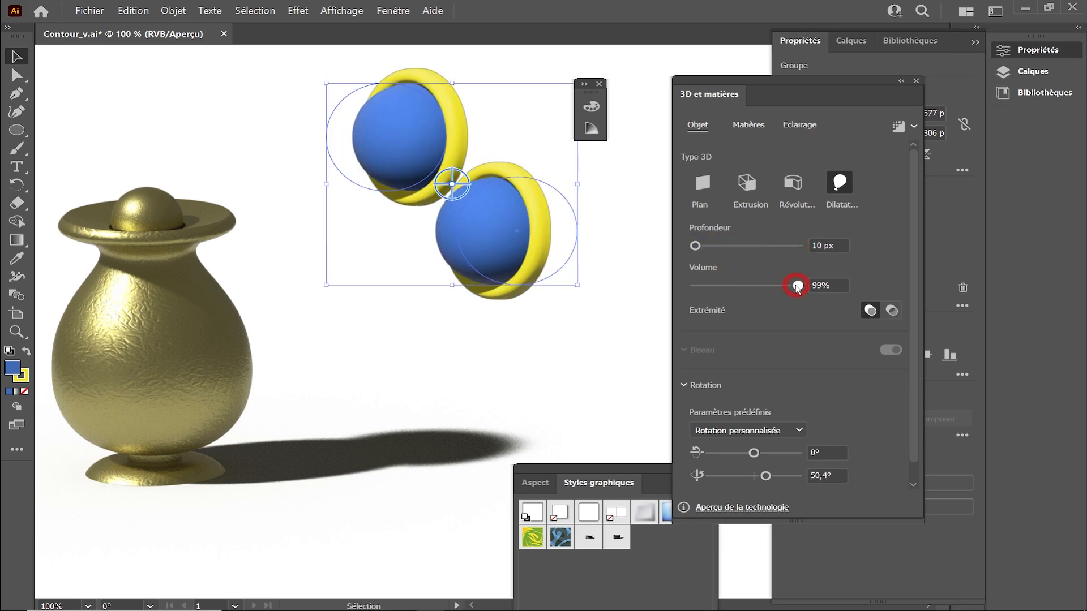
{"action": "left_click_drag", "start_coordinate": [797, 286], "coordinate": [767, 305]}
{"action": "left_click_drag", "start_coordinate": [695, 245], "coordinate": [732, 337]}
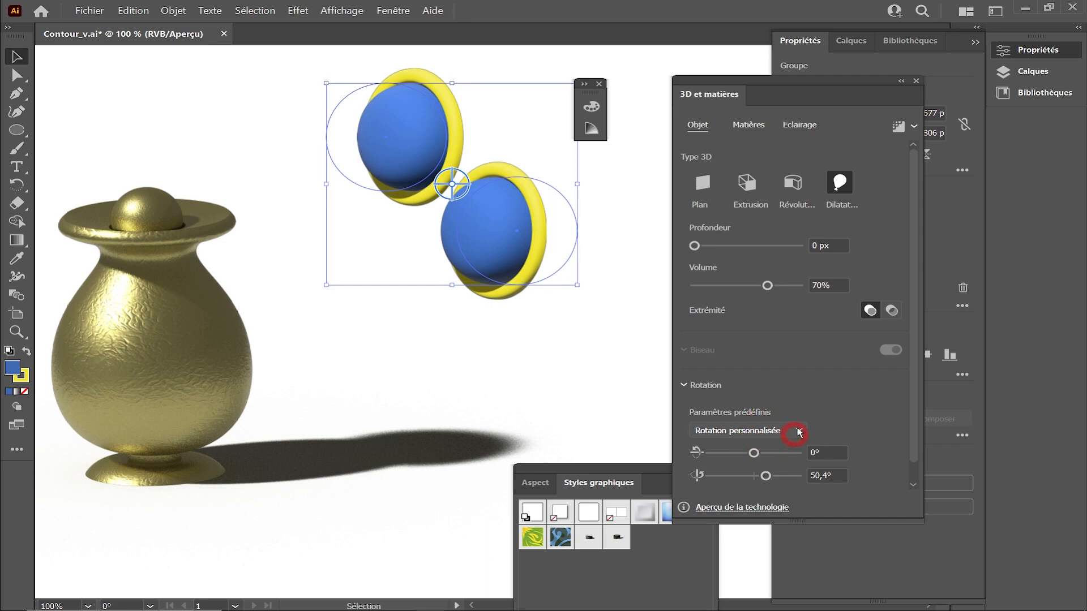
Step: Set the inflated group's Y rotation to -1° and its volume to 87%, keeping the depth at 0 px
{"action": "scroll", "coordinate": [802, 430], "scroll_direction": "down", "scroll_amount": 1}
{"action": "scroll", "coordinate": [805, 422], "scroll_direction": "up", "scroll_amount": 1}
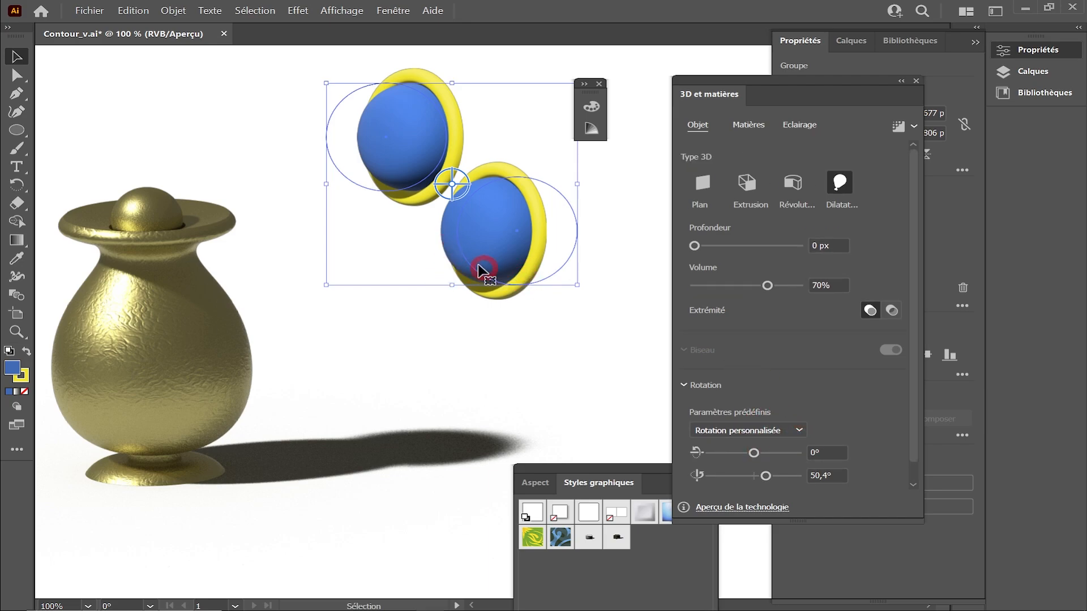
{"action": "mouse_move", "coordinate": [766, 476]}
{"action": "left_mouse_down"}
{"action": "mouse_move", "coordinate": [775, 477]}
{"action": "mouse_move", "coordinate": [753, 478]}
{"action": "left_mouse_up"}
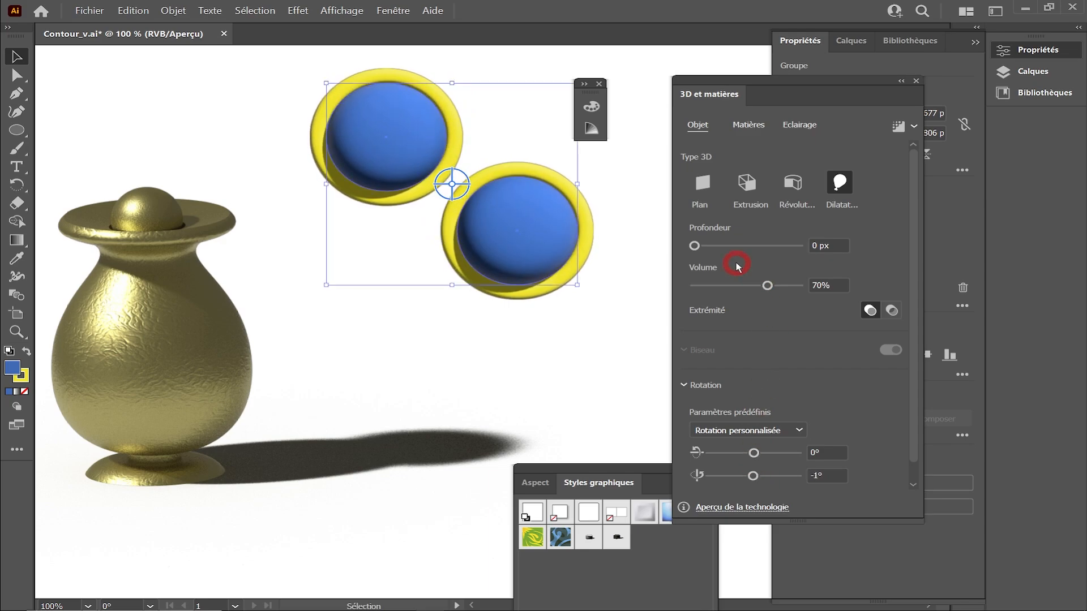
{"action": "mouse_move", "coordinate": [696, 246]}
{"action": "left_mouse_down"}
{"action": "mouse_move", "coordinate": [704, 244]}
{"action": "mouse_move", "coordinate": [692, 245]}
{"action": "left_mouse_up"}
Step: Isolate the inflated group and move its upper ellipse down and right so the yellow rings merge
{"action": "double_click", "coordinate": [388, 143]}
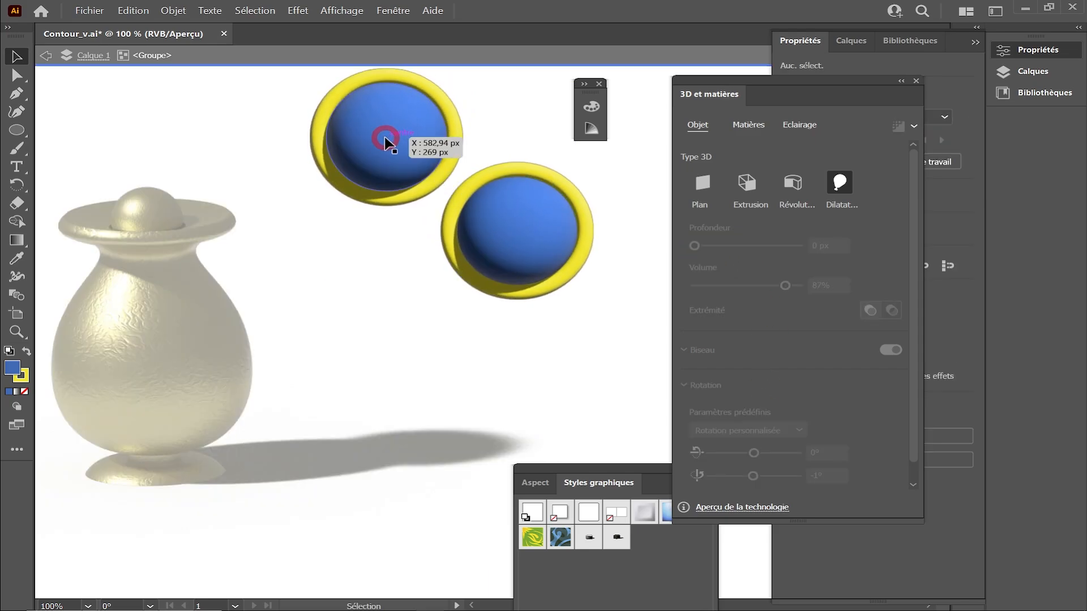
{"action": "left_click_drag", "start_coordinate": [386, 139], "coordinate": [396, 148]}
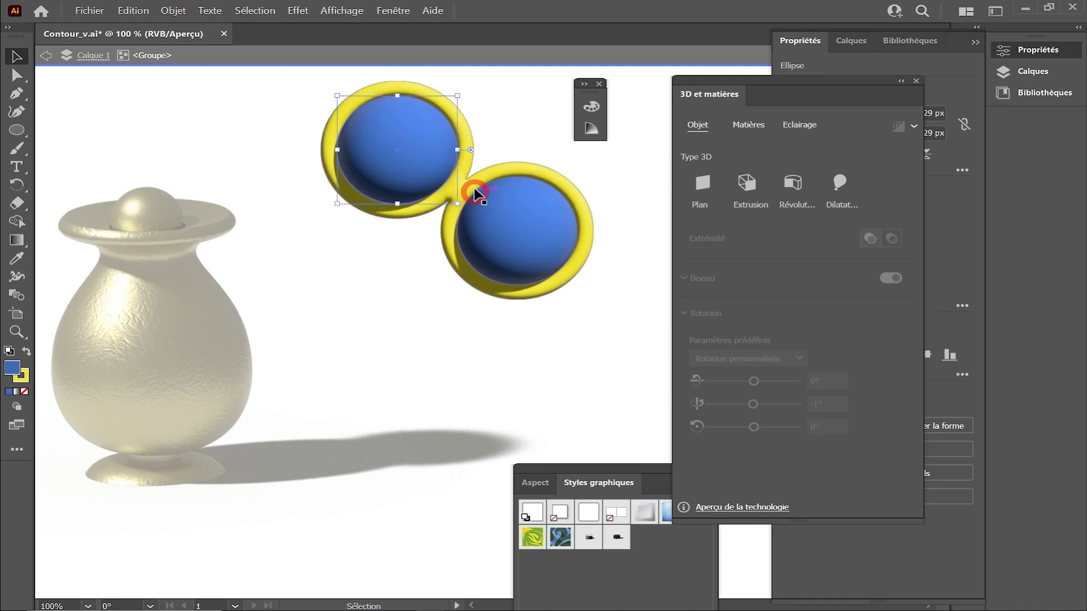
{"action": "scroll", "coordinate": [471, 184], "scroll_direction": "up", "scroll_amount": 3}
{"action": "scroll", "coordinate": [444, 209], "scroll_direction": "down", "scroll_amount": 2}
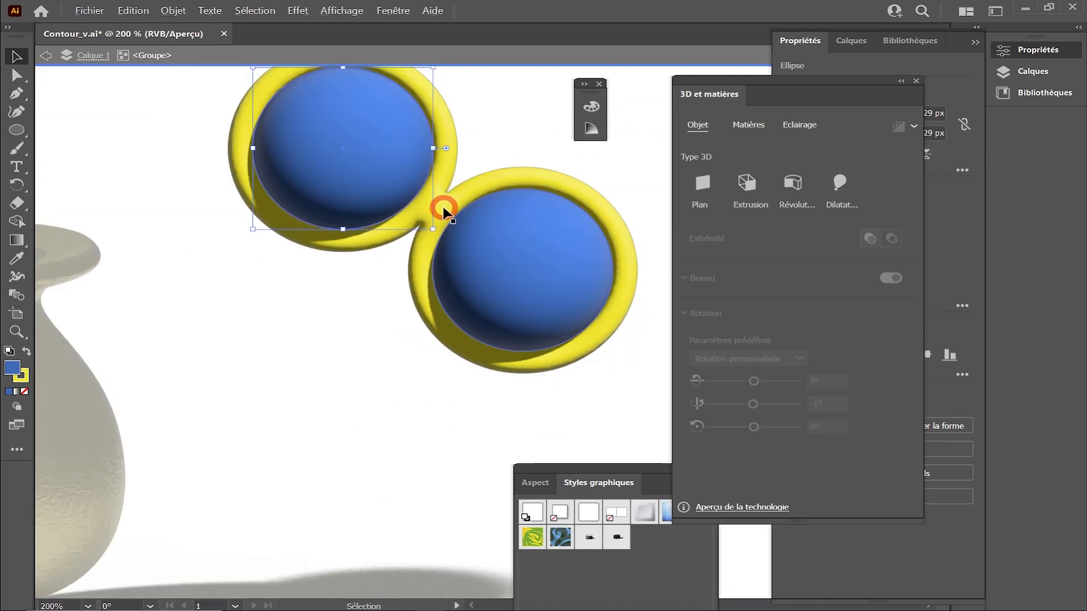
{"action": "left_click_drag", "start_coordinate": [456, 194], "coordinate": [434, 266]}
Step: Leave the group's isolation and deselect the merged inflated shapes
{"action": "left_click", "coordinate": [420, 60]}
{"action": "scroll", "coordinate": [473, 160], "scroll_direction": "down", "scroll_amount": 2}
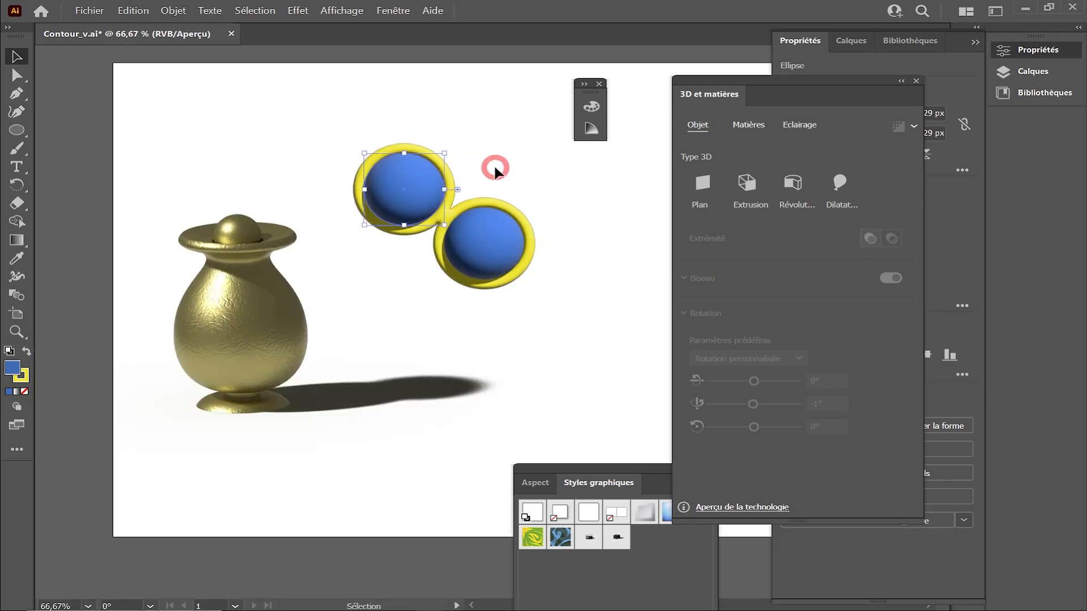
{"action": "left_click", "coordinate": [501, 160]}
{"action": "scroll", "coordinate": [501, 160], "scroll_direction": "up", "scroll_amount": 1}
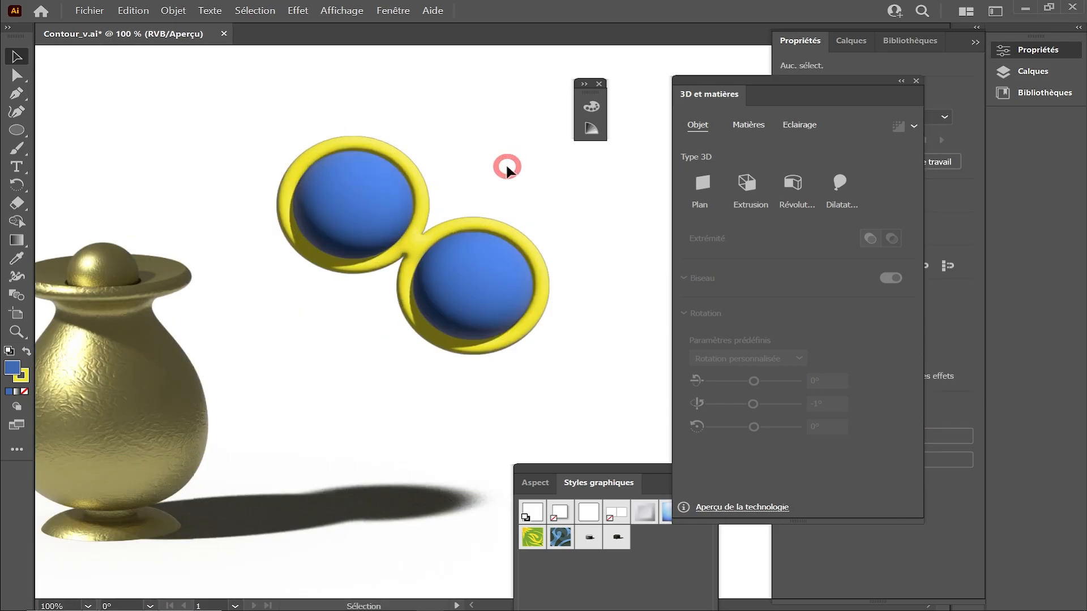
{"action": "left_click_drag", "start_coordinate": [486, 195], "coordinate": [528, 193]}
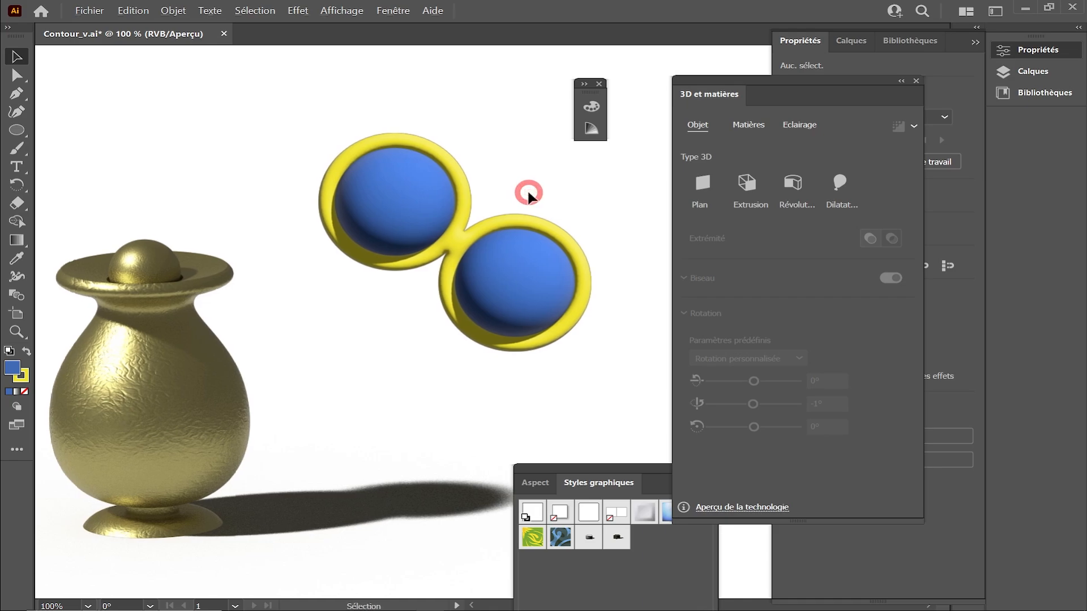
{"action": "left_click_drag", "start_coordinate": [533, 194], "coordinate": [561, 194]}
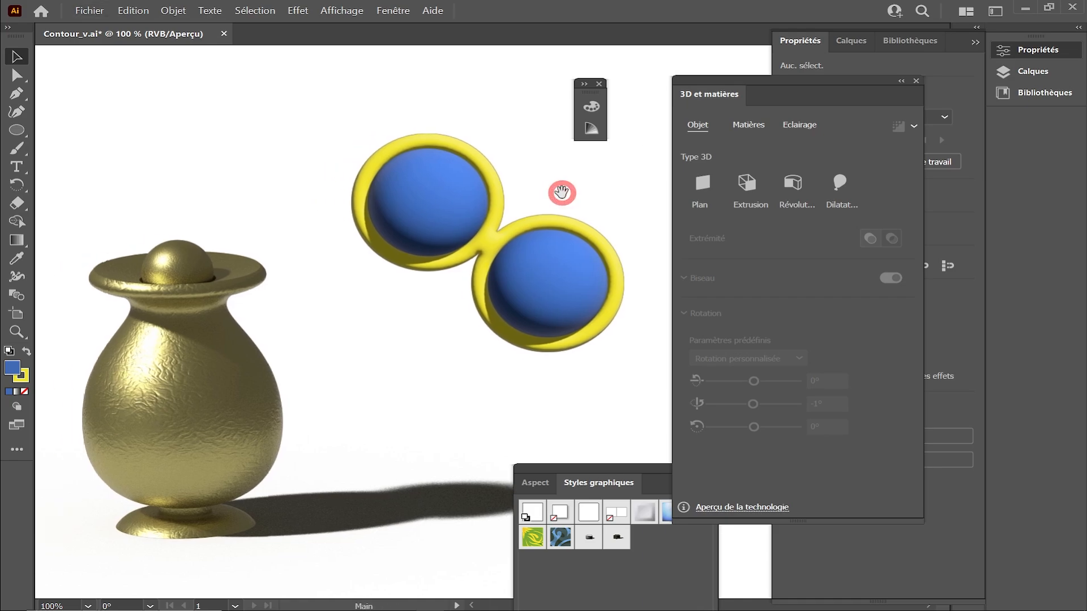